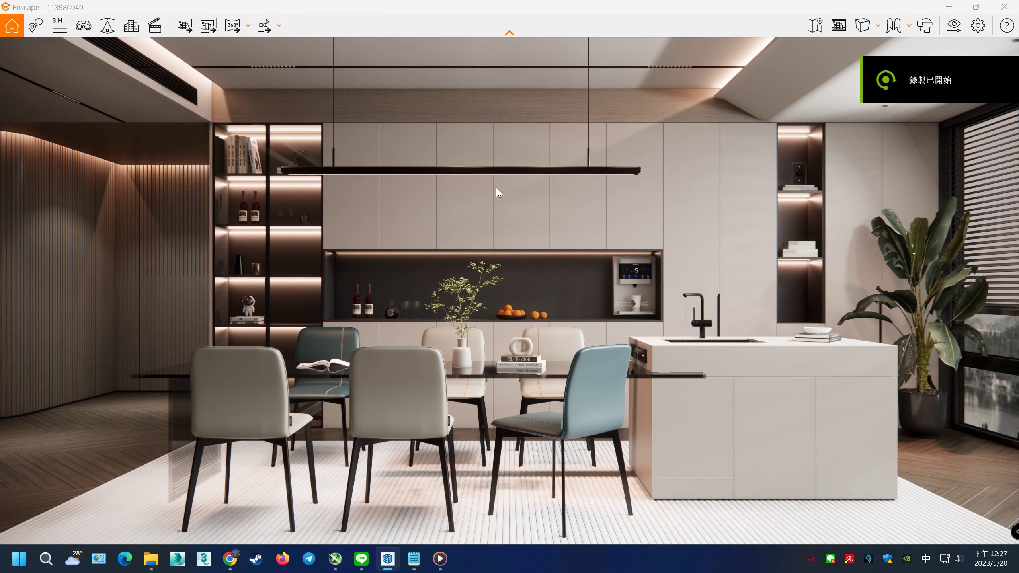
Browse the asset library filtered to the Adjustable tag, then close it
left_click(106, 27)
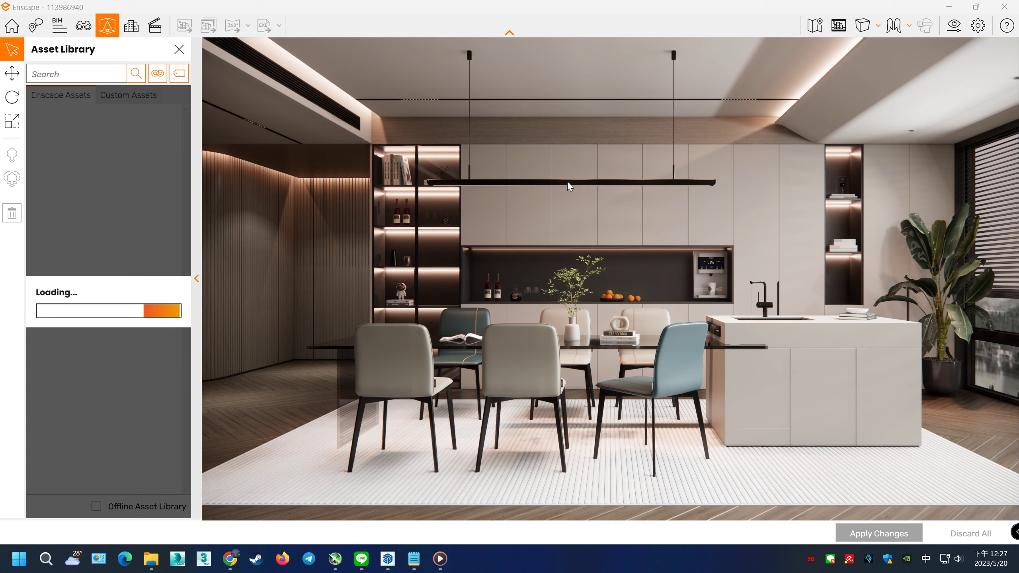
left_click(184, 80)
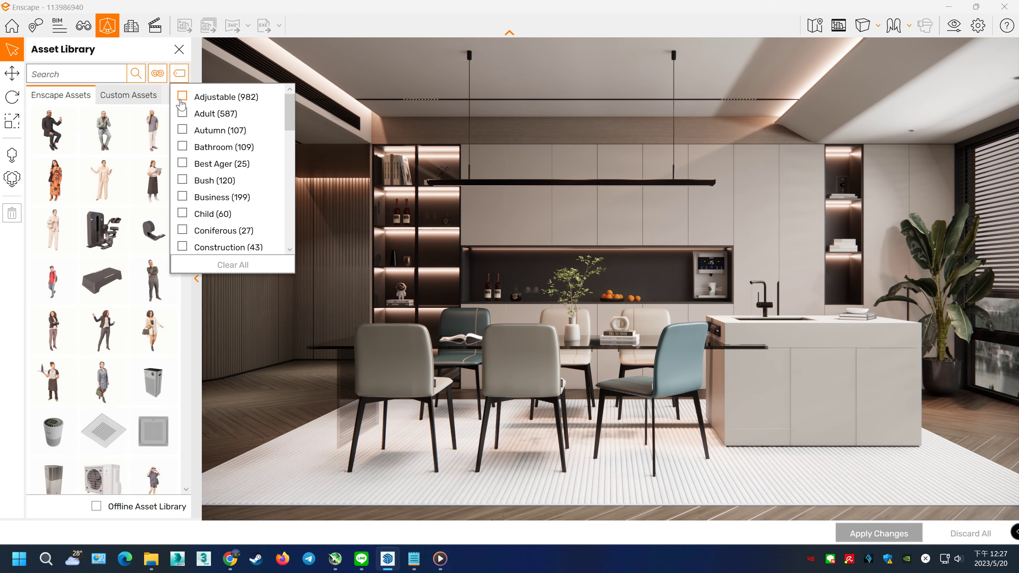
left_click(183, 97)
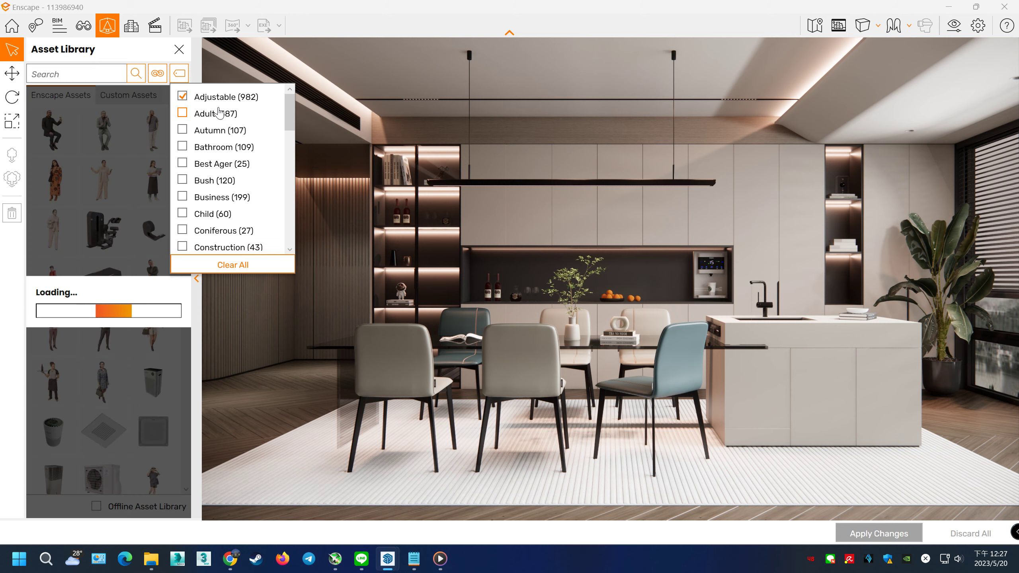
left_click(179, 49)
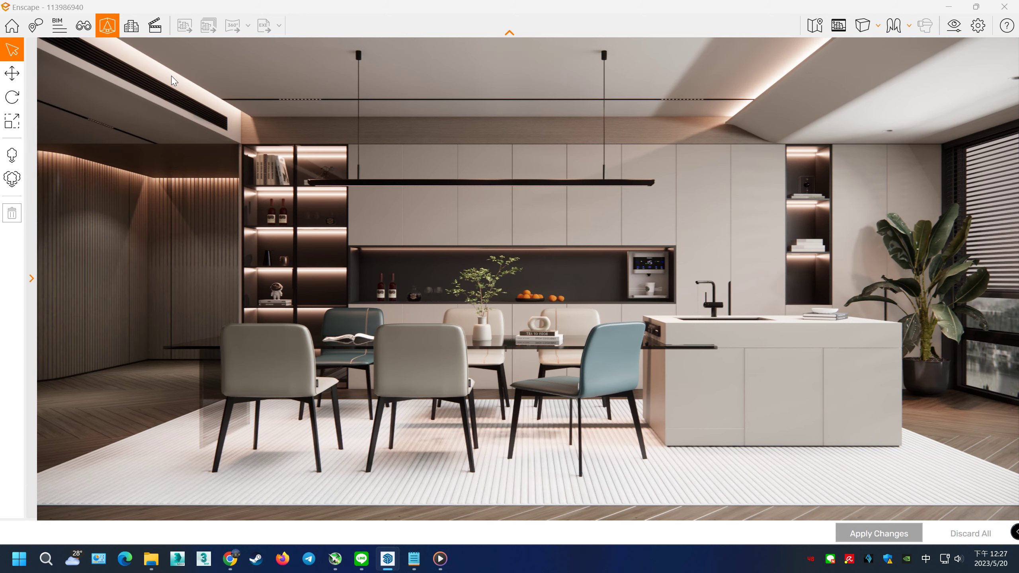
Place the standing woman Aubrey 001 by the left wall beside the dining table and apply
left_click(33, 152)
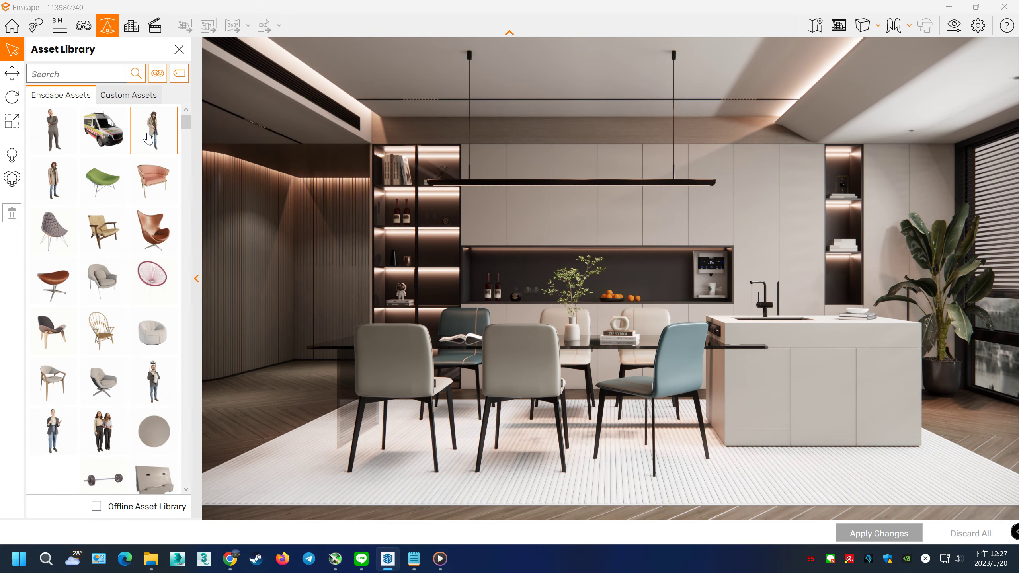
scroll(153, 145, "down", 2)
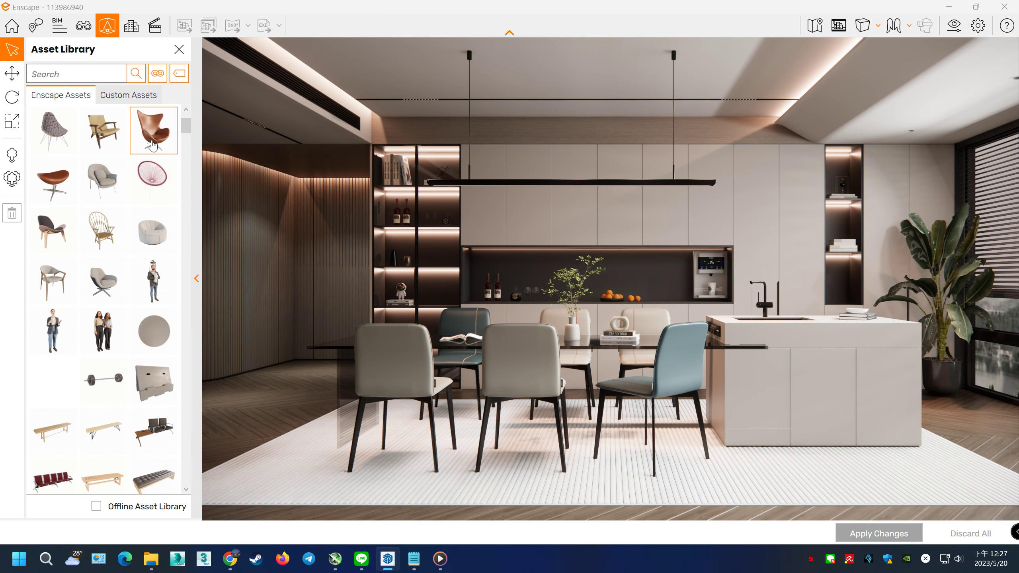
left_click(53, 331)
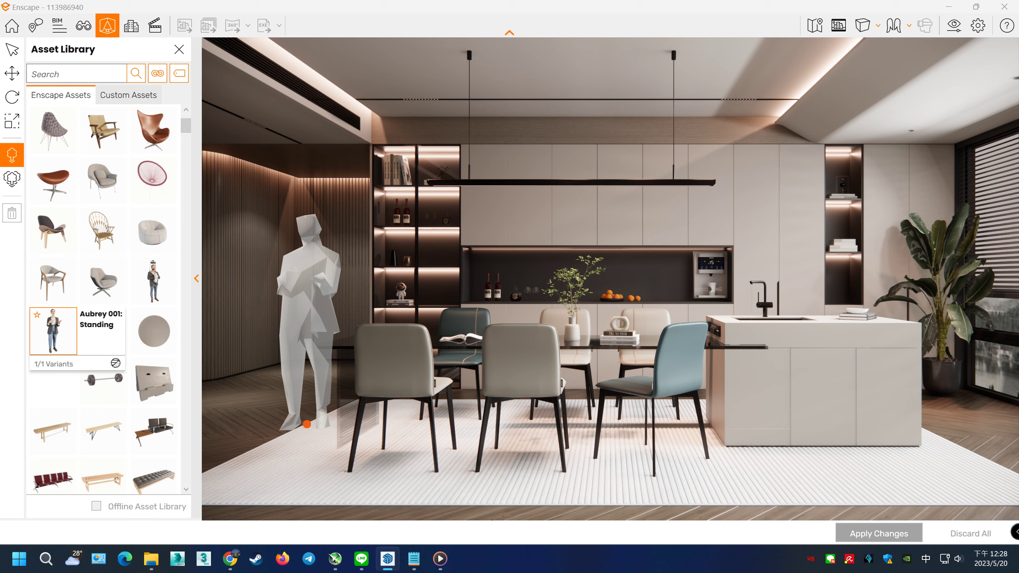
left_click(306, 425)
left_click(888, 535)
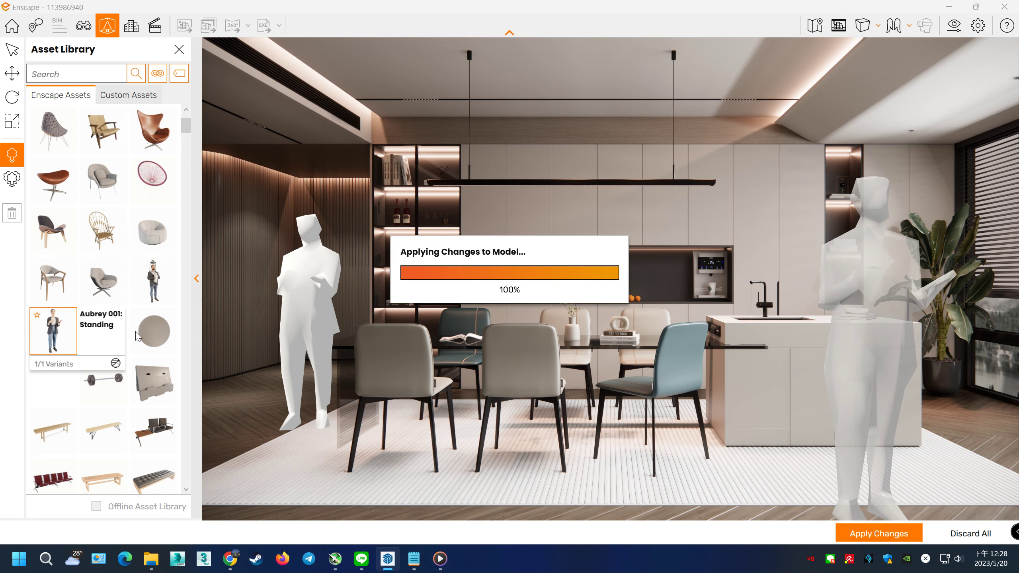
key("Escape")
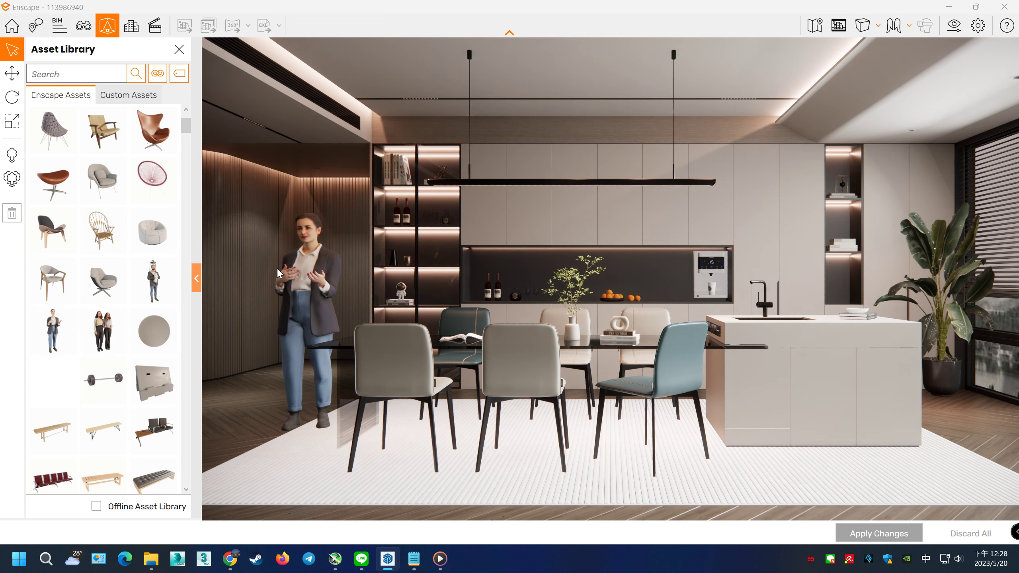
Select the placed Aubrey 001 figure and bring up her material settings
left_click(280, 273)
right_click(306, 265)
left_click(131, 112)
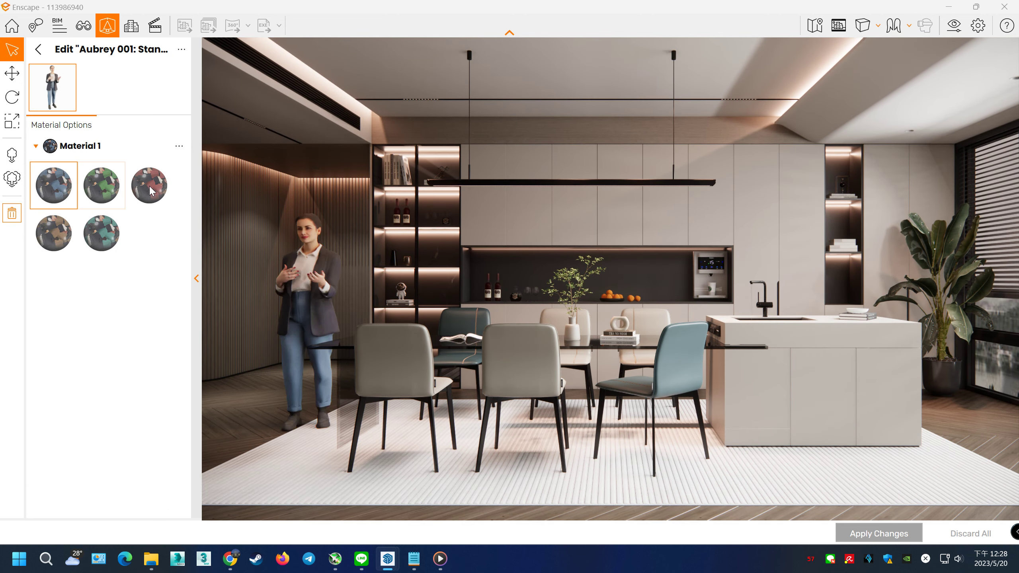
Switch Aubrey 001's outfit to the teal-trousers material variant and apply the change
left_click(149, 184)
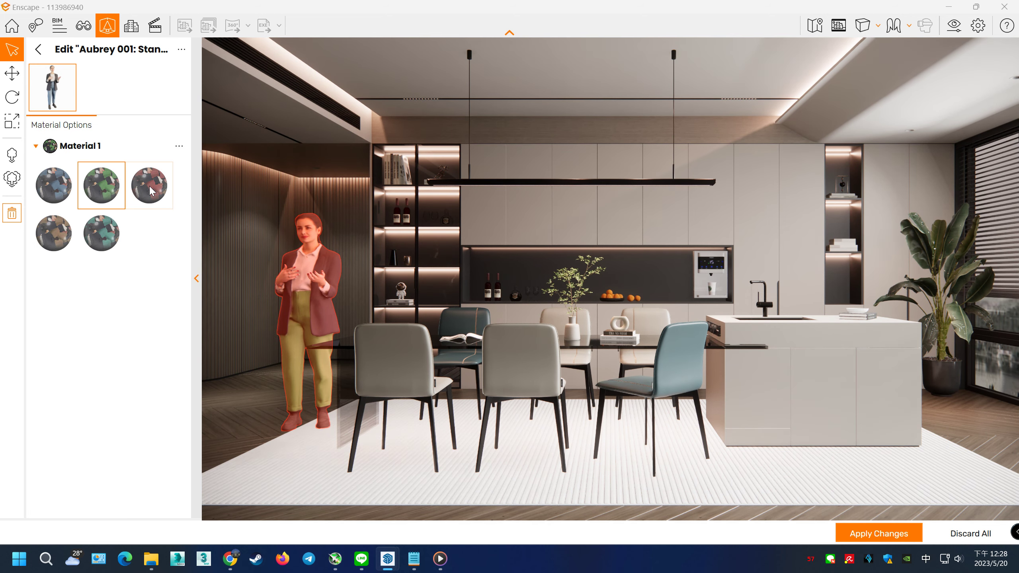
left_click(106, 230)
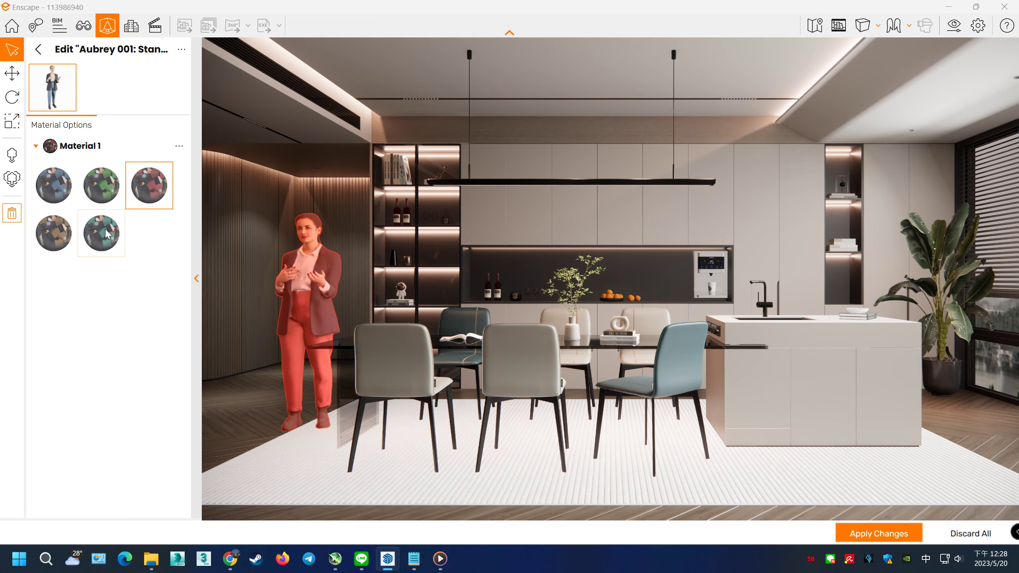
left_click(870, 528)
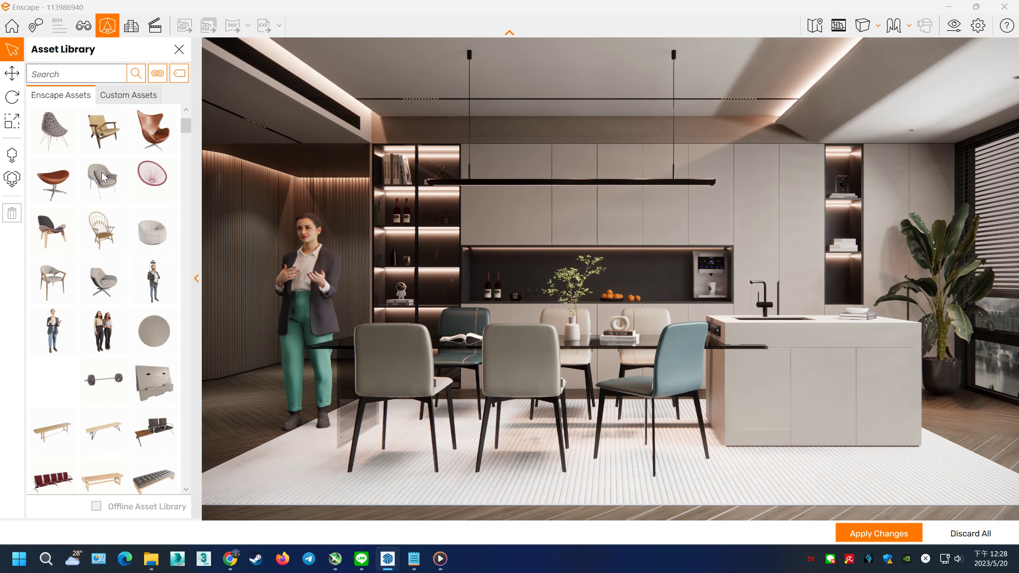
left_click(181, 73)
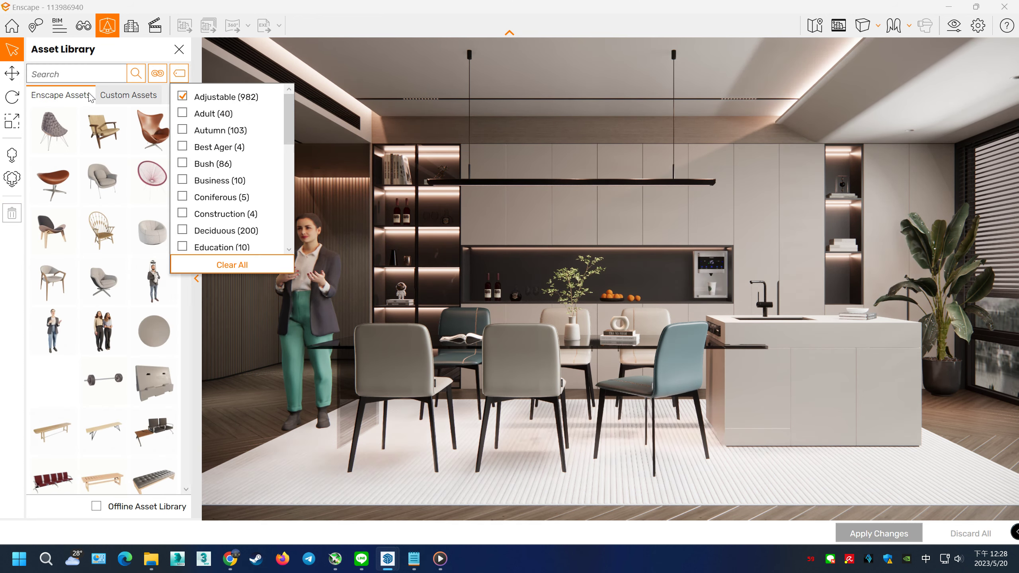
scroll(145, 154, "up", 2)
scroll(145, 180, "down", 4)
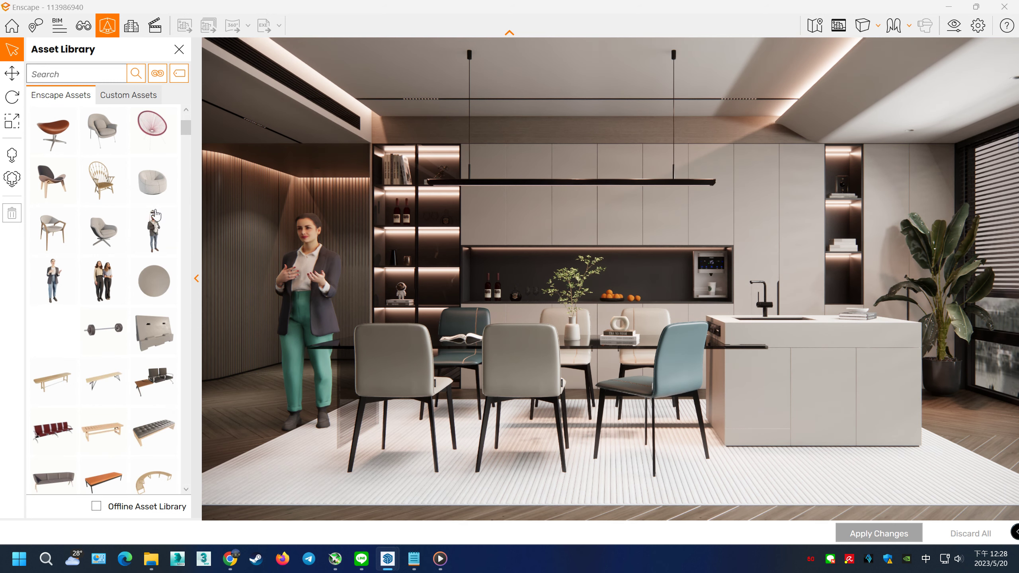
scroll(146, 261, "down", 3)
scroll(146, 286, "down", 2)
scroll(145, 286, "down", 1)
scroll(146, 286, "down", 1)
scroll(146, 286, "down", 1)
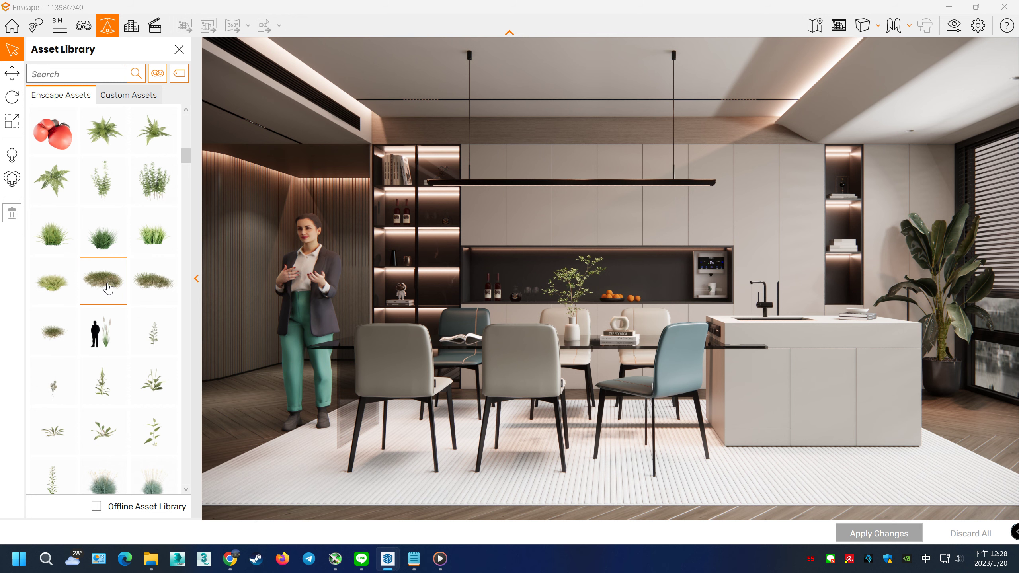
left_click(120, 280)
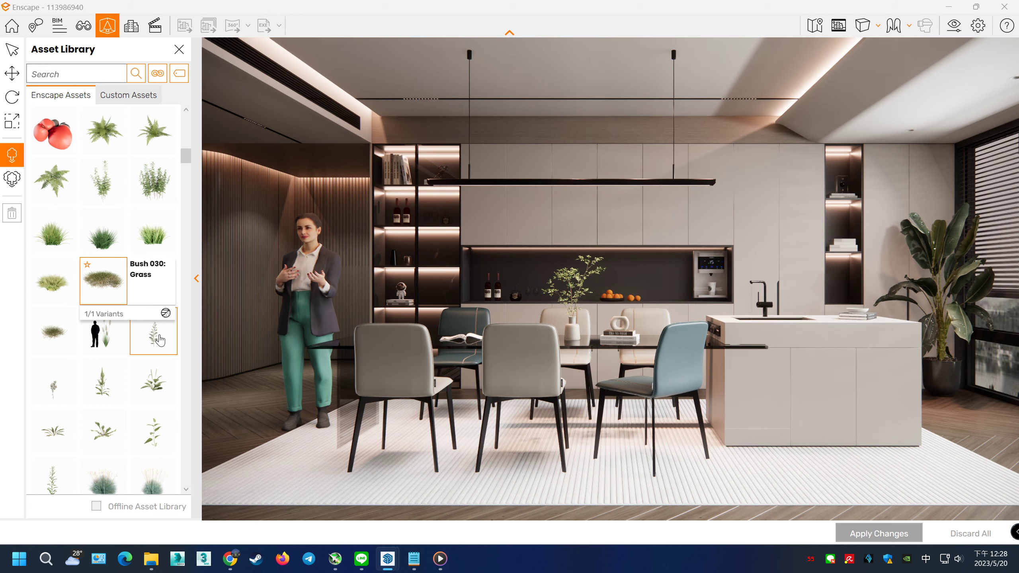
left_click(103, 235)
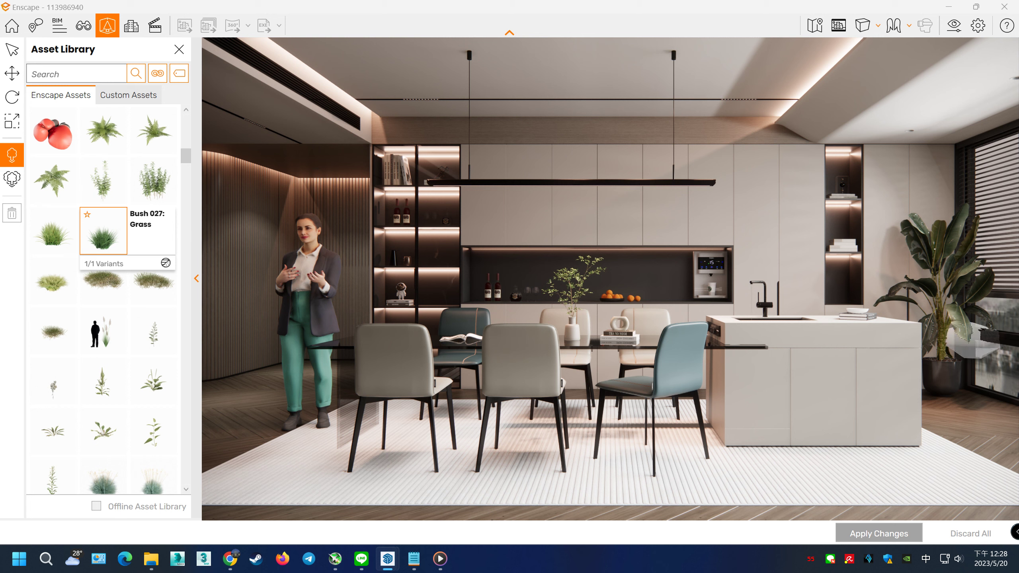
scroll(120, 291, "down", 5)
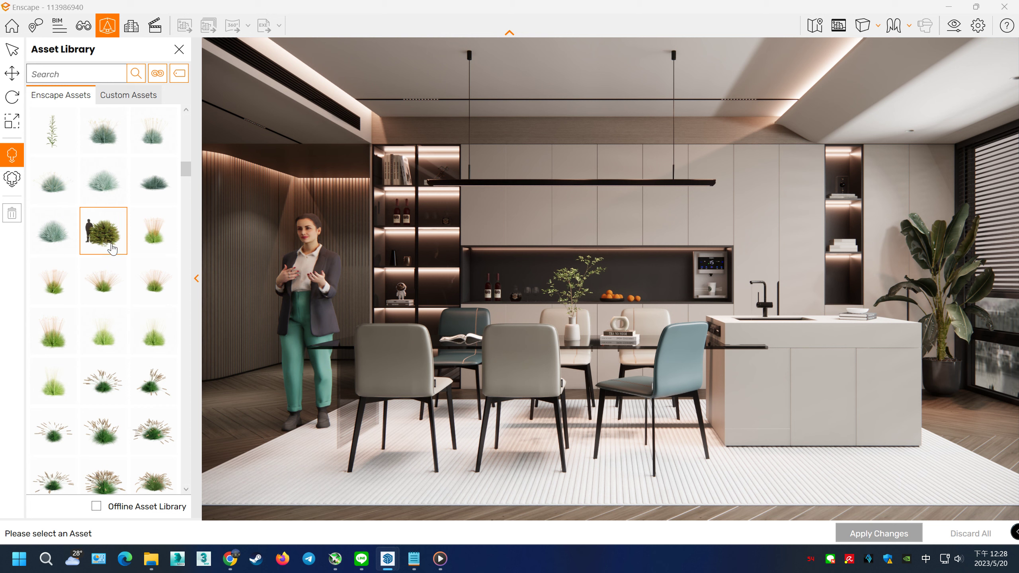
scroll(112, 249, "down", 5)
scroll(111, 249, "down", 5)
scroll(111, 249, "down", 5)
scroll(110, 249, "down", 3)
scroll(111, 249, "down", 5)
scroll(116, 273, "down", 5)
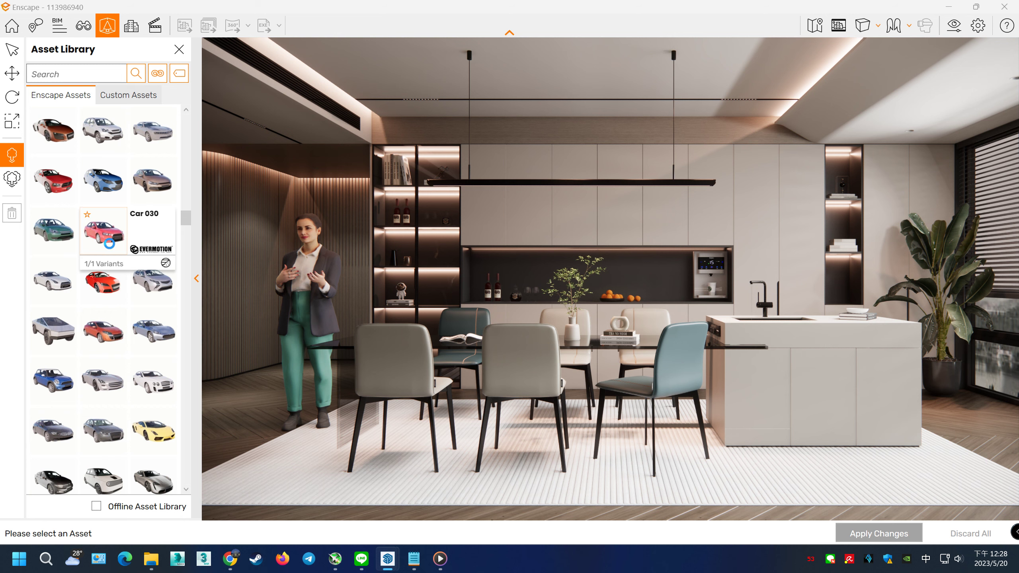
scroll(133, 313, "down", 4)
scroll(132, 313, "down", 3)
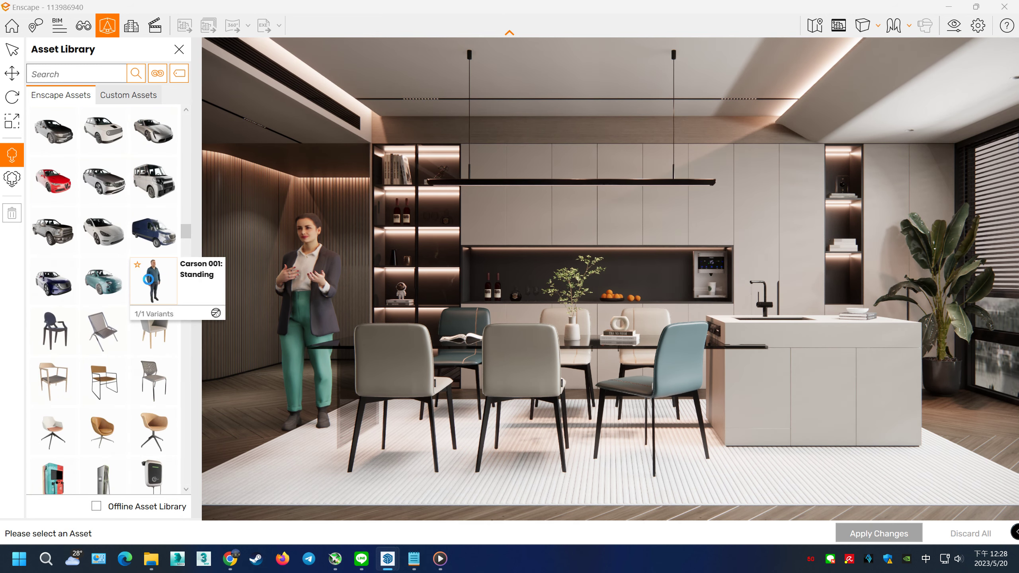
Place Carson 001: Standing beside the kitchen island, rotated about 224° to face the dining table
left_click(141, 302)
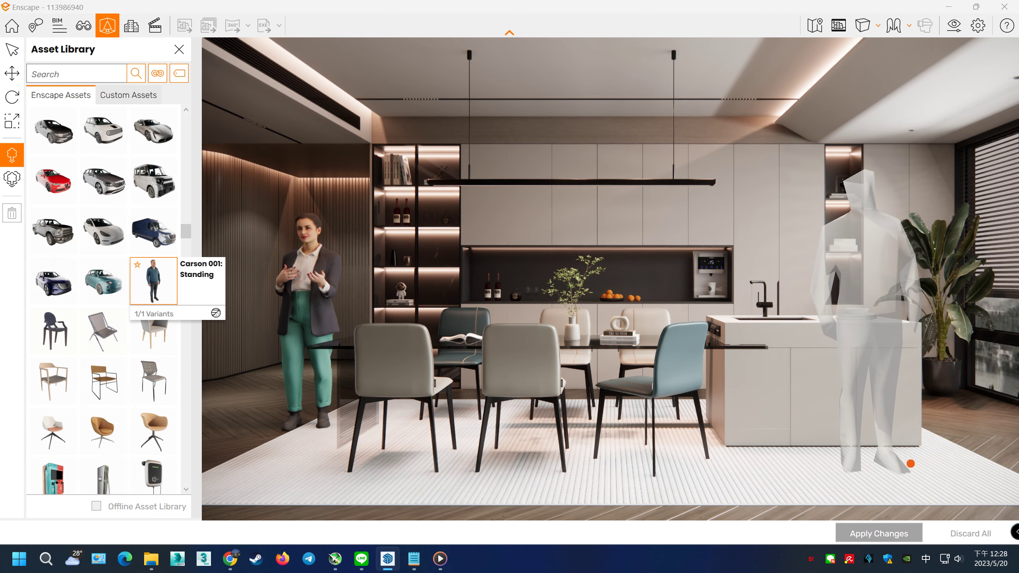
left_click(891, 465)
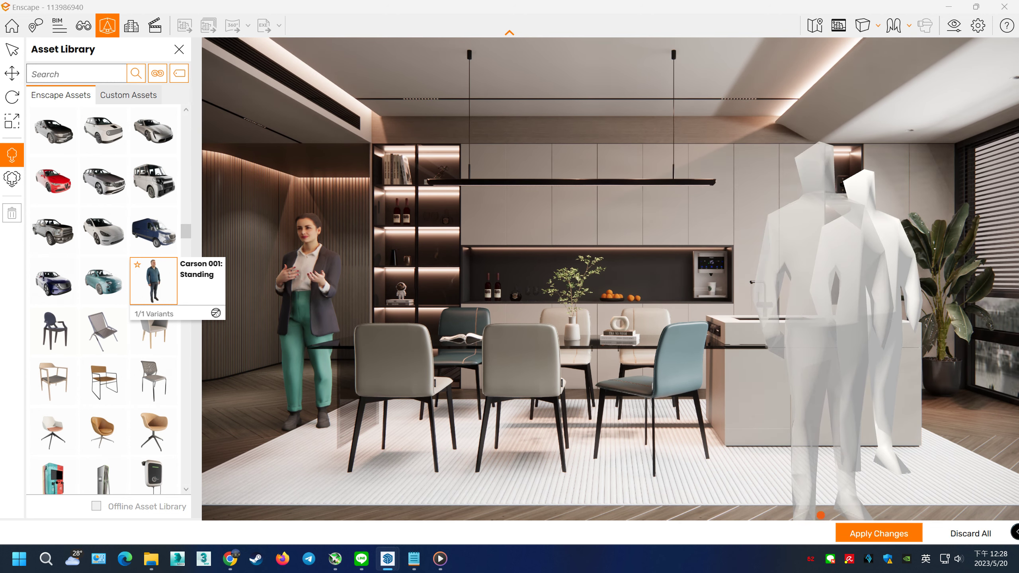
key("Escape")
key("r")
left_click(857, 413)
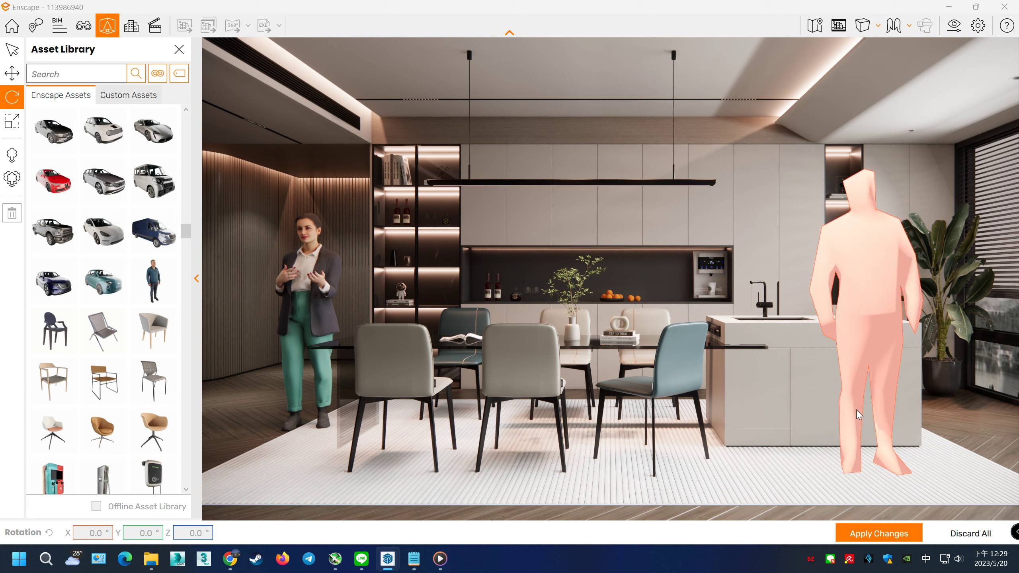
left_click_drag(874, 483, 882, 480)
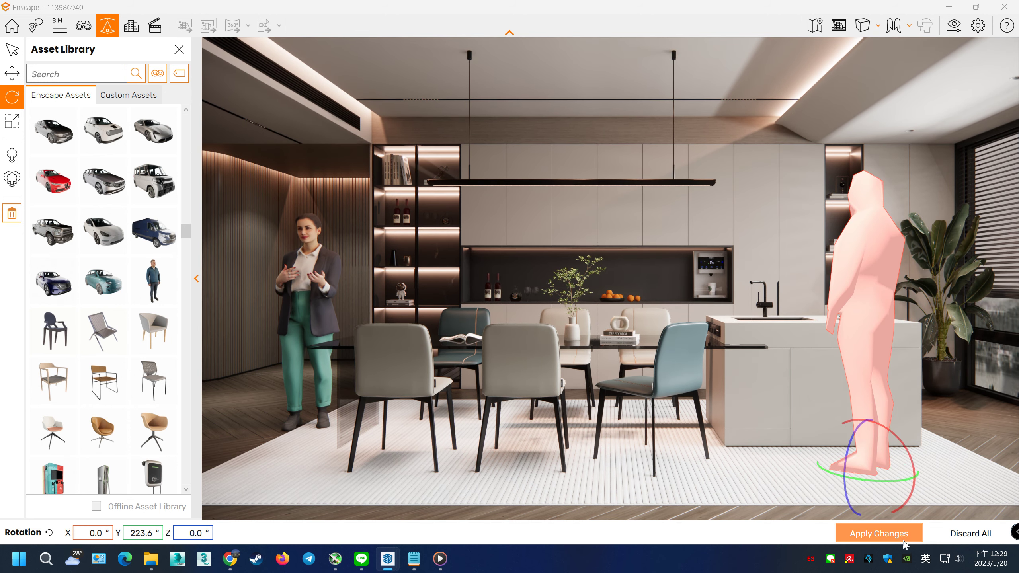
left_click(904, 536)
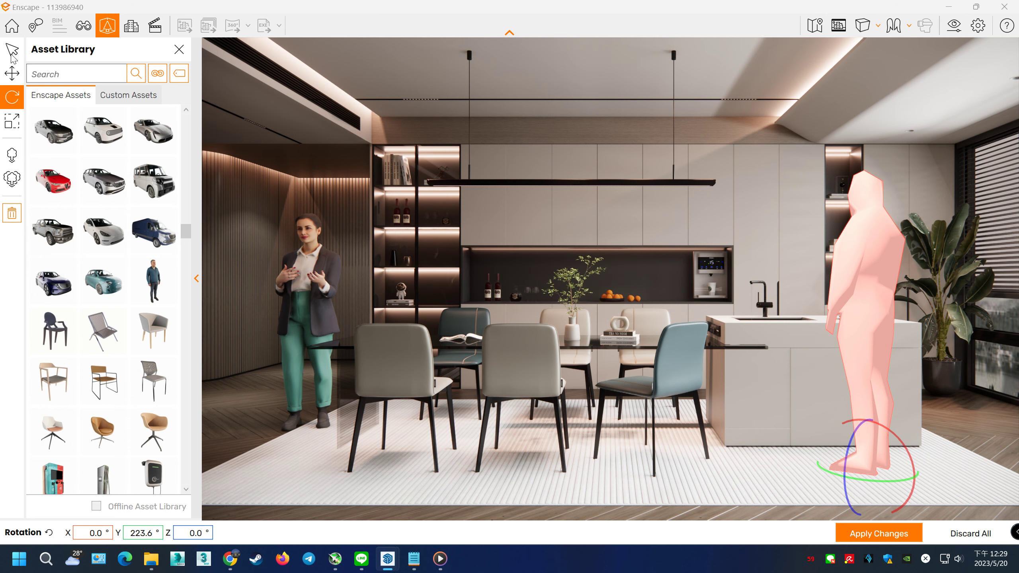
left_click(856, 227)
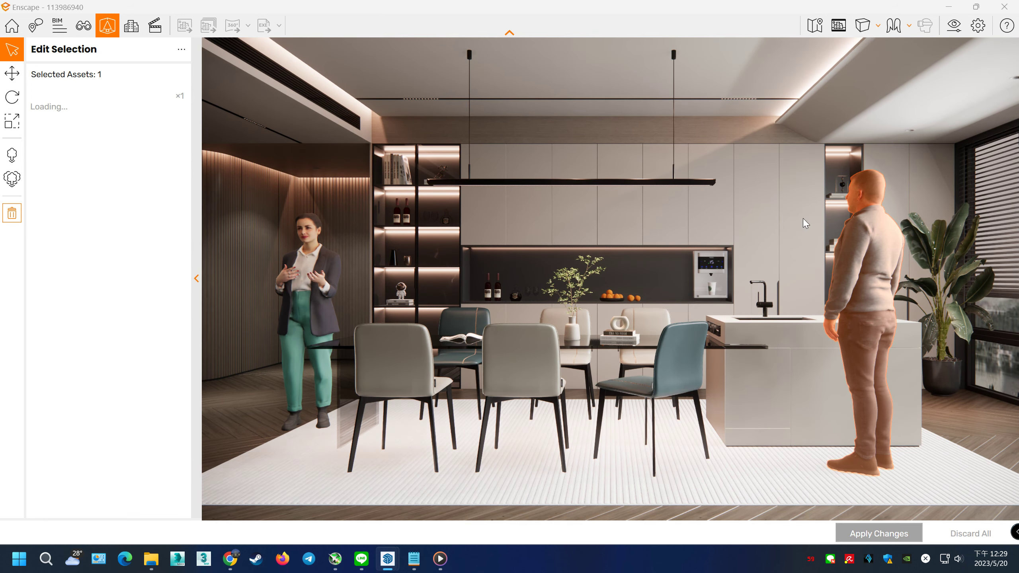
Give Carson 001 the fifth Material 1 variant, a grey sweater, and apply it
left_click(102, 114)
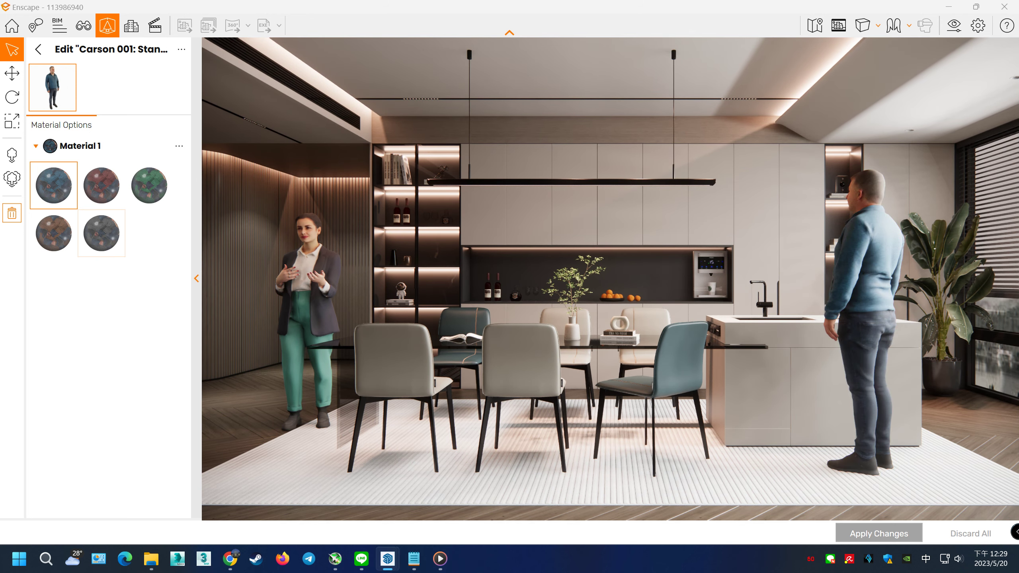
left_click(102, 233)
left_click(878, 533)
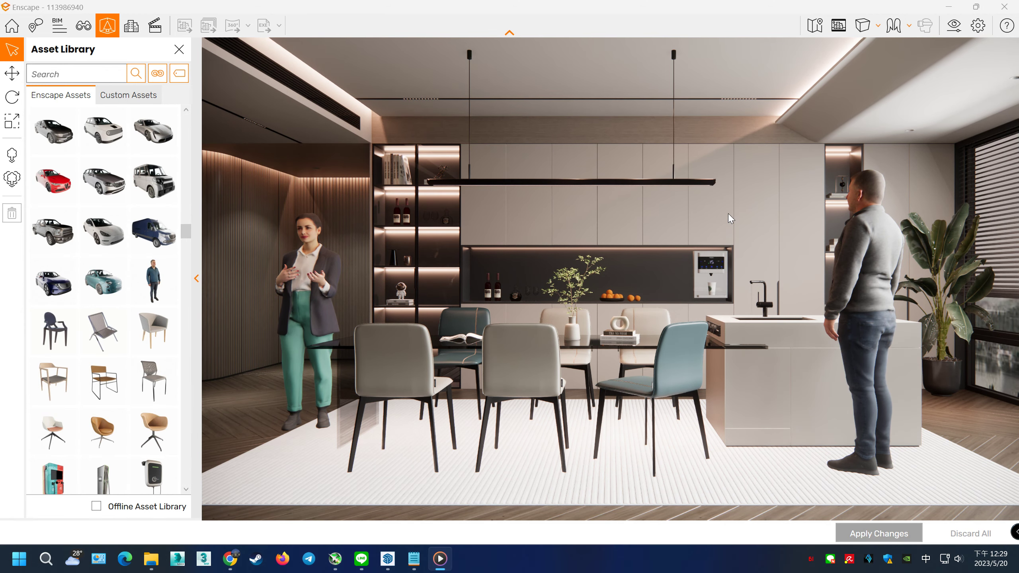
scroll(114, 288, "down", 3)
Place the third climbing grip variant, Climbing Grip 015, on the dining table and apply
scroll(124, 295, "down", 2)
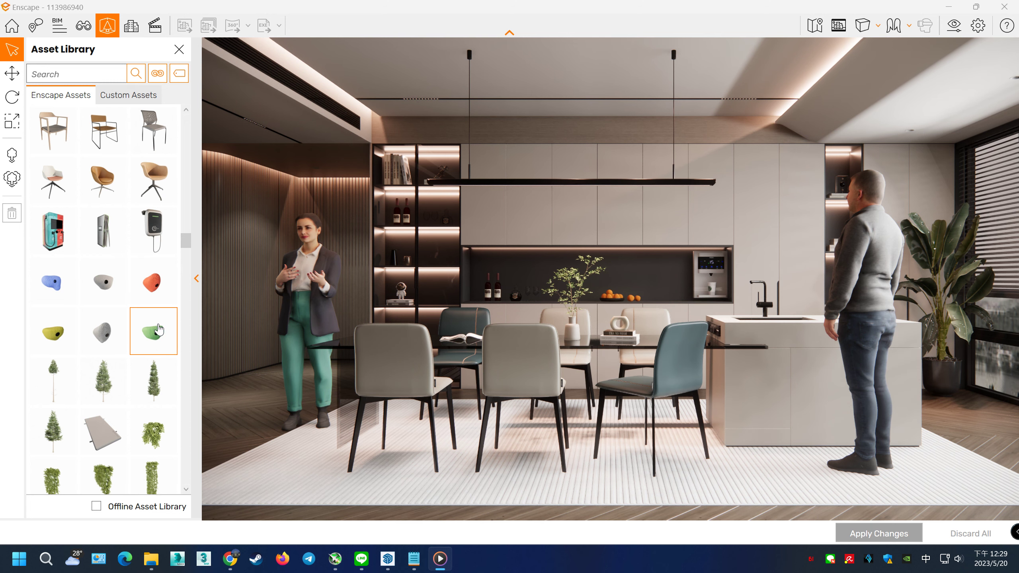
mouse_move(153, 332)
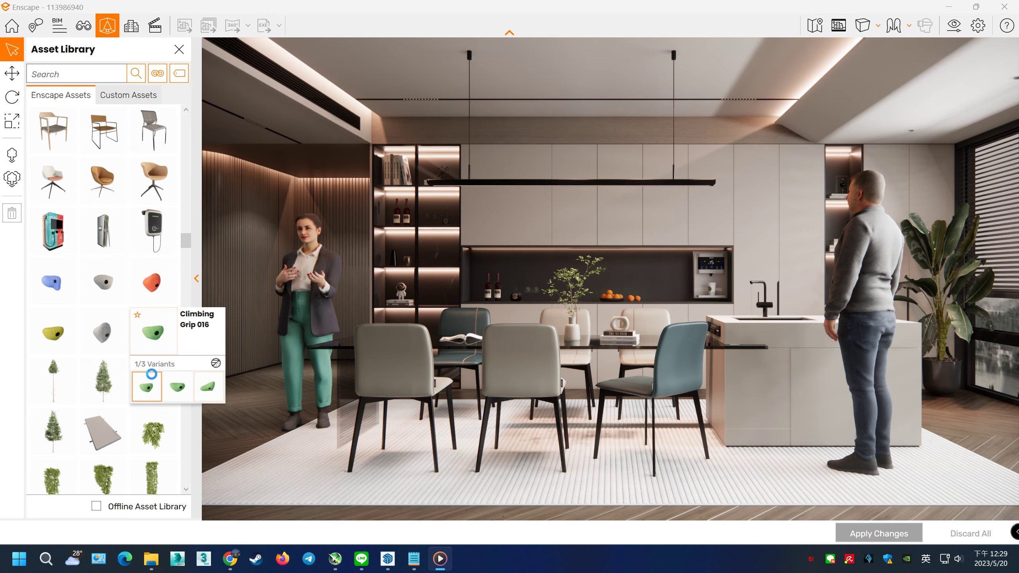
left_click(148, 381)
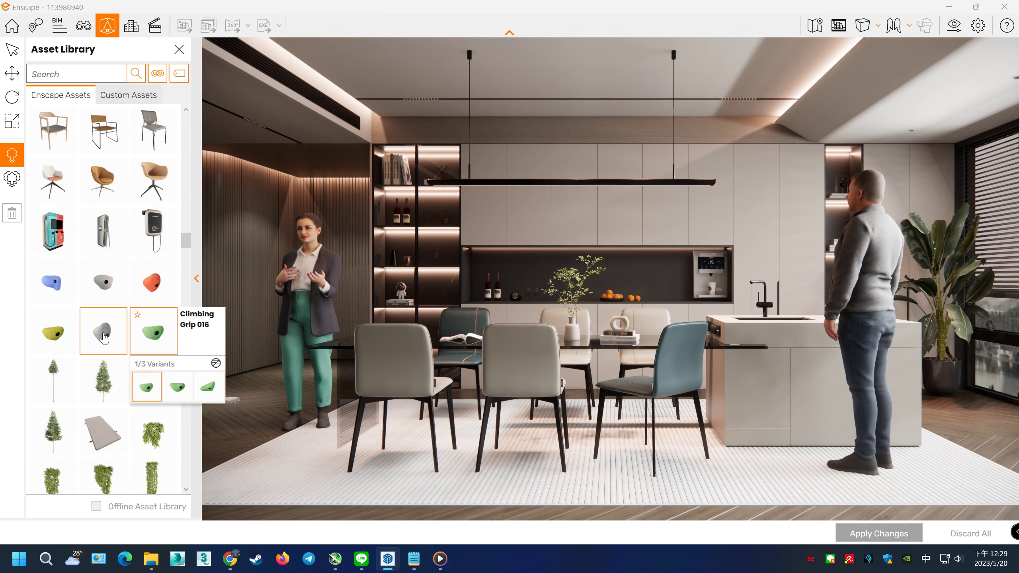
mouse_move(102, 333)
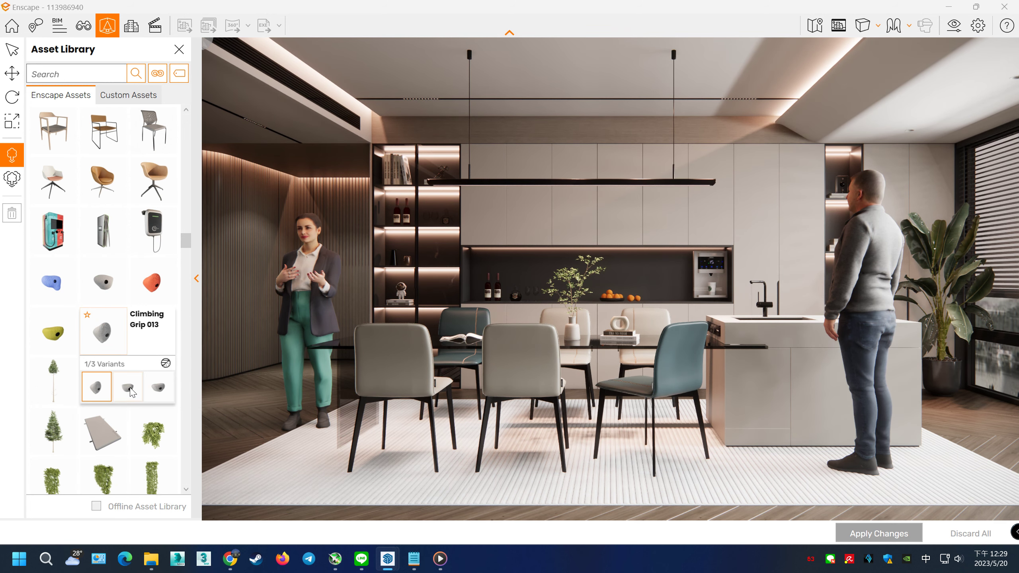
left_click(156, 387)
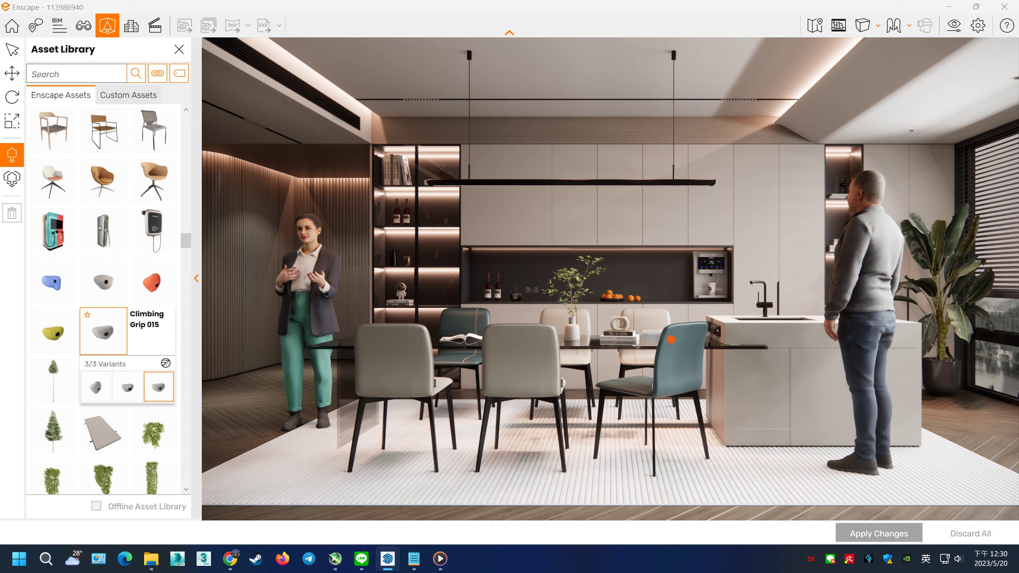
left_click(662, 336)
left_click(879, 534)
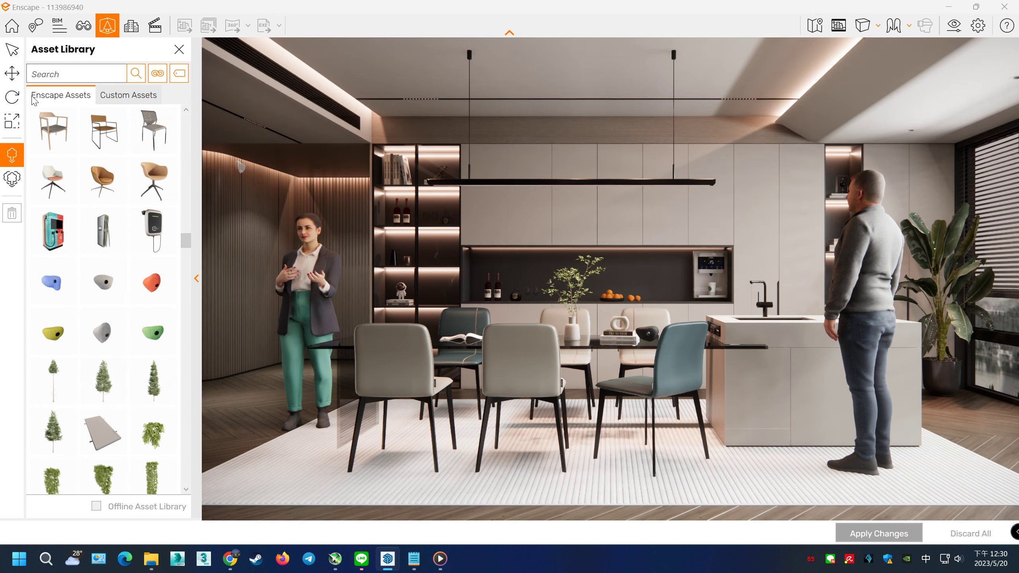
left_click(21, 57)
left_click(647, 331)
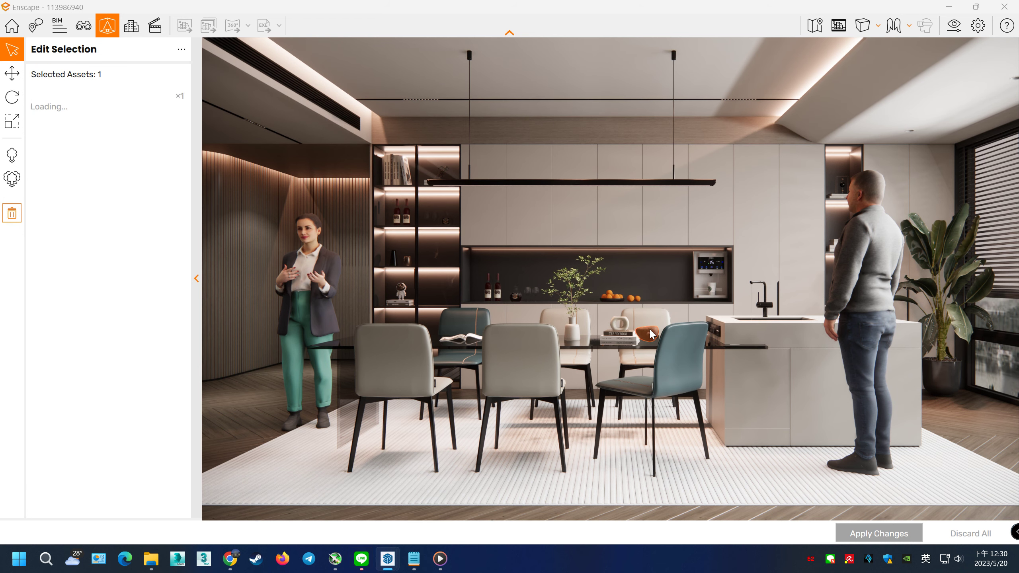
Switch the table grip to the Climbing Grip 013 variant with a white albedo colour
right_click(650, 330)
left_click(103, 100)
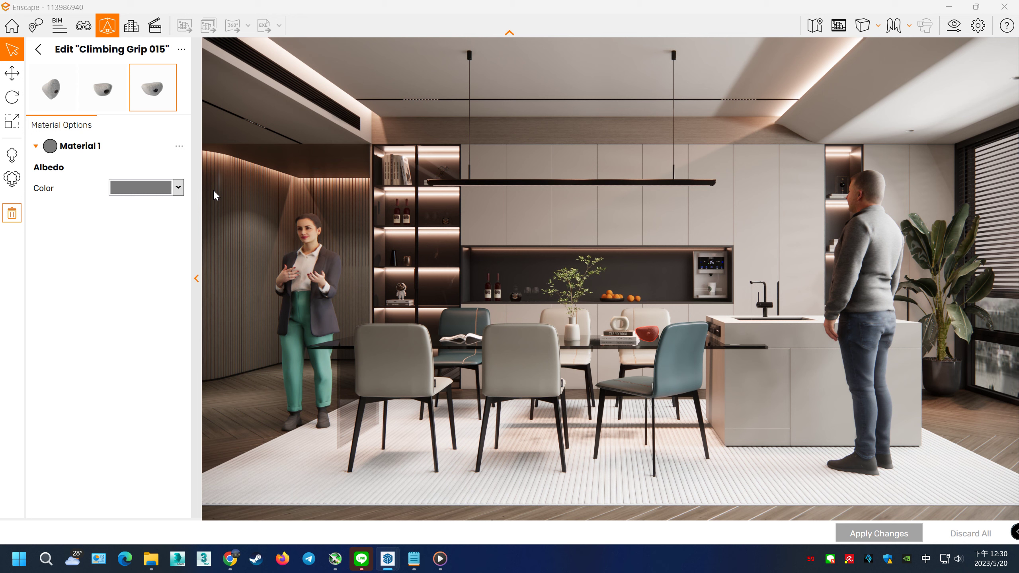
left_click(57, 96)
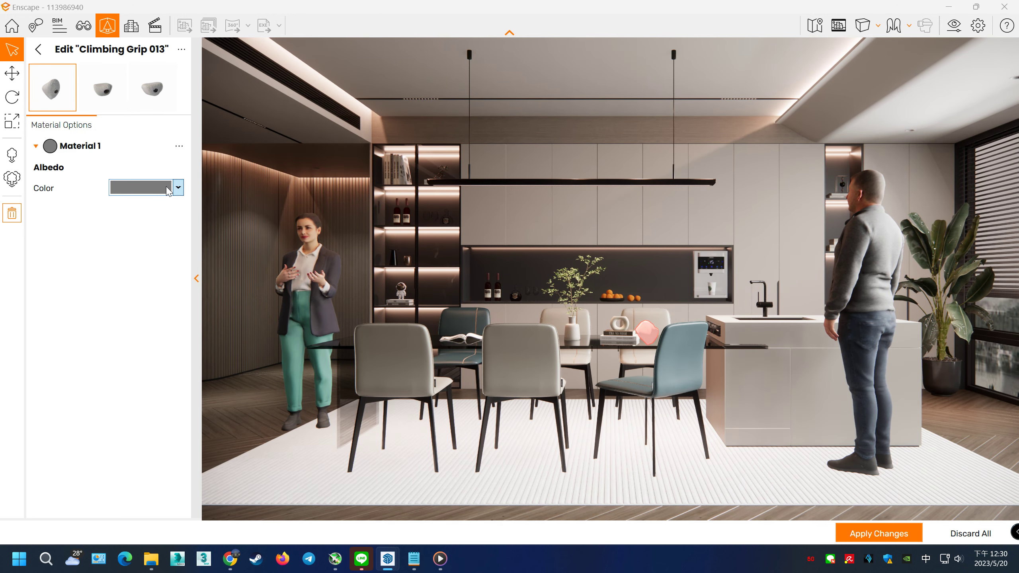
left_click(168, 191)
left_click(208, 246)
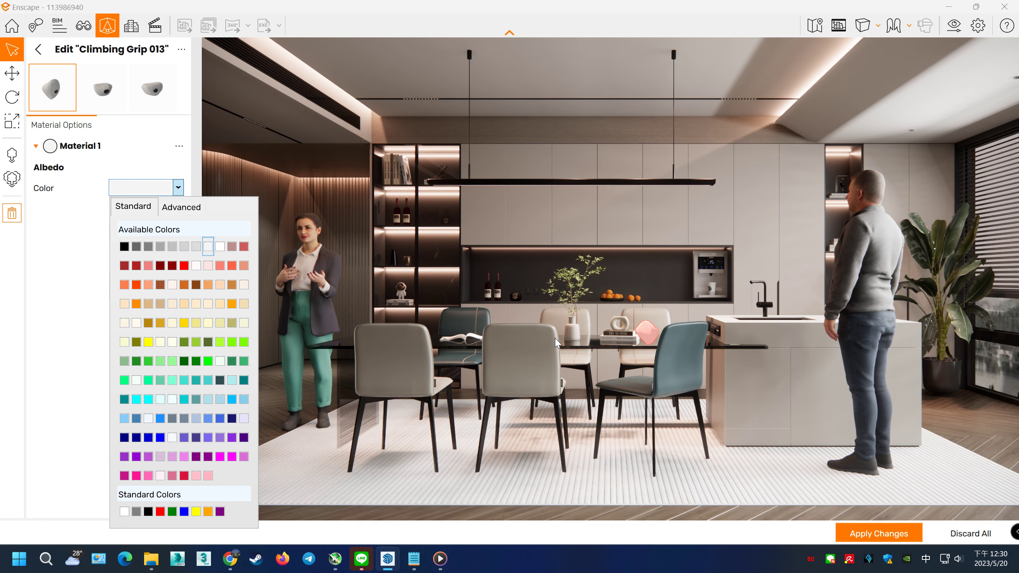
left_click(556, 339)
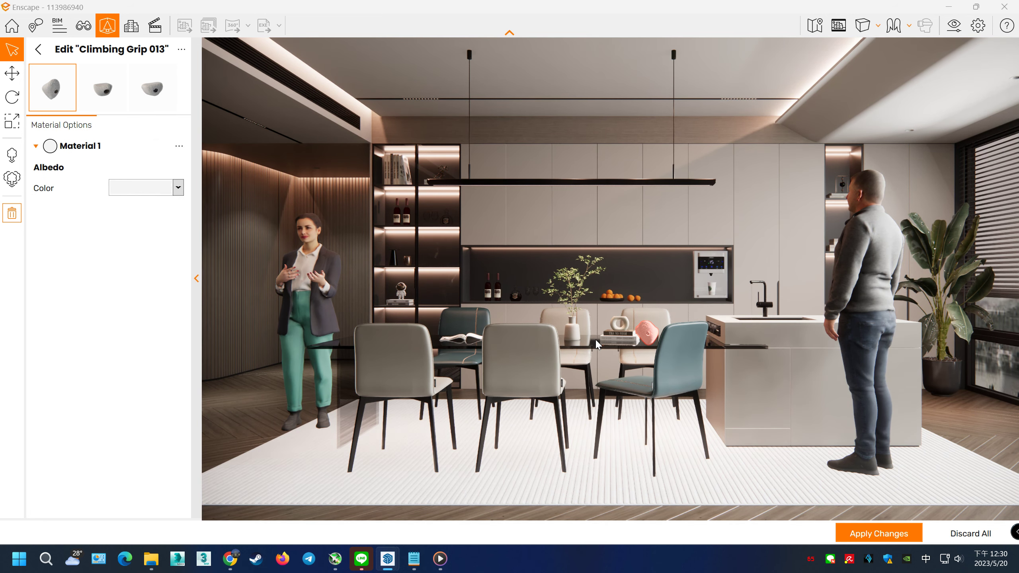
left_click(38, 48)
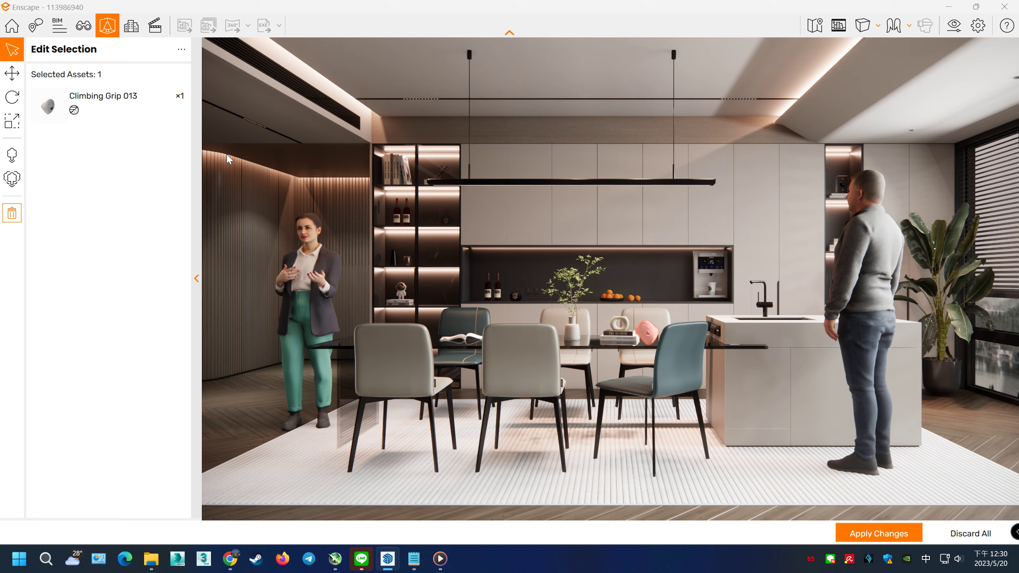
left_click(125, 116)
left_click(39, 52)
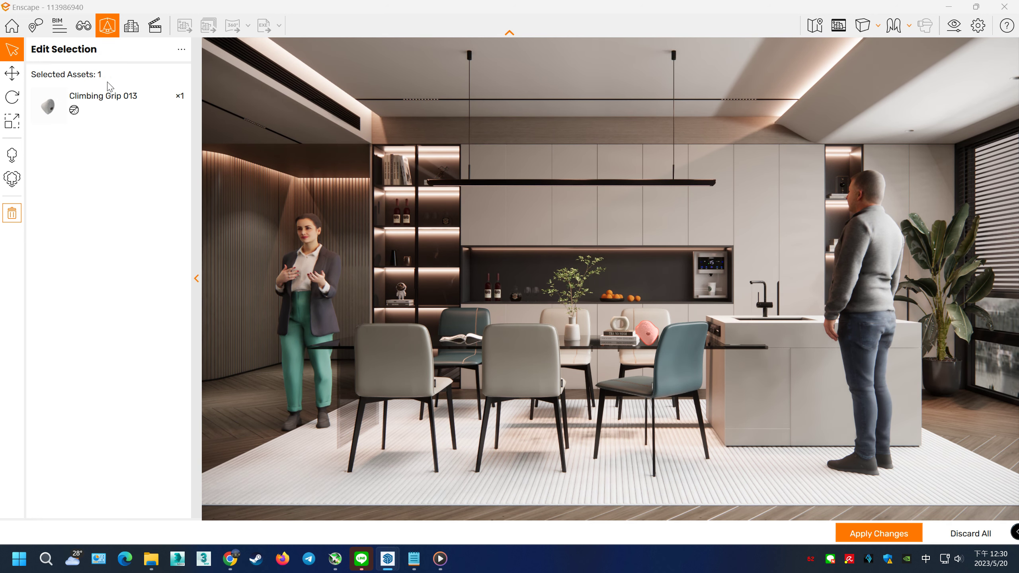
left_click(18, 146)
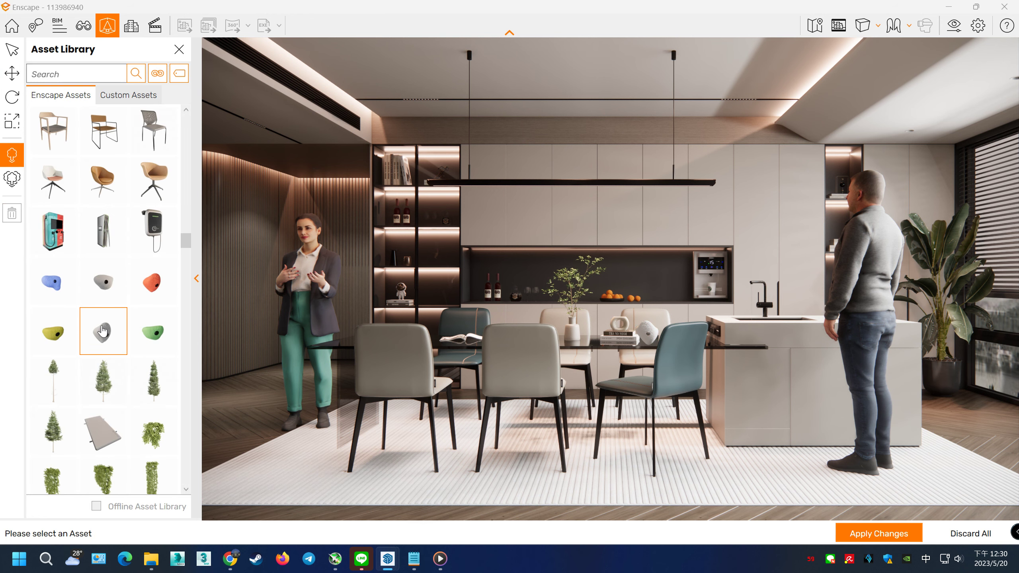
Add Climbing Grip 013 copies on the dining table and kitchen counter, then select all four
left_click(150, 350)
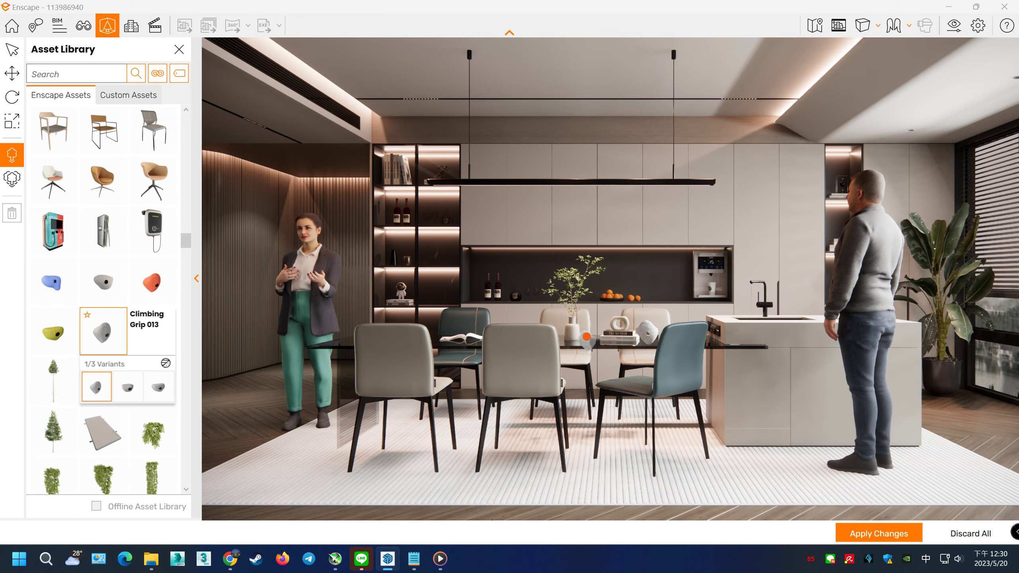
left_click(588, 330)
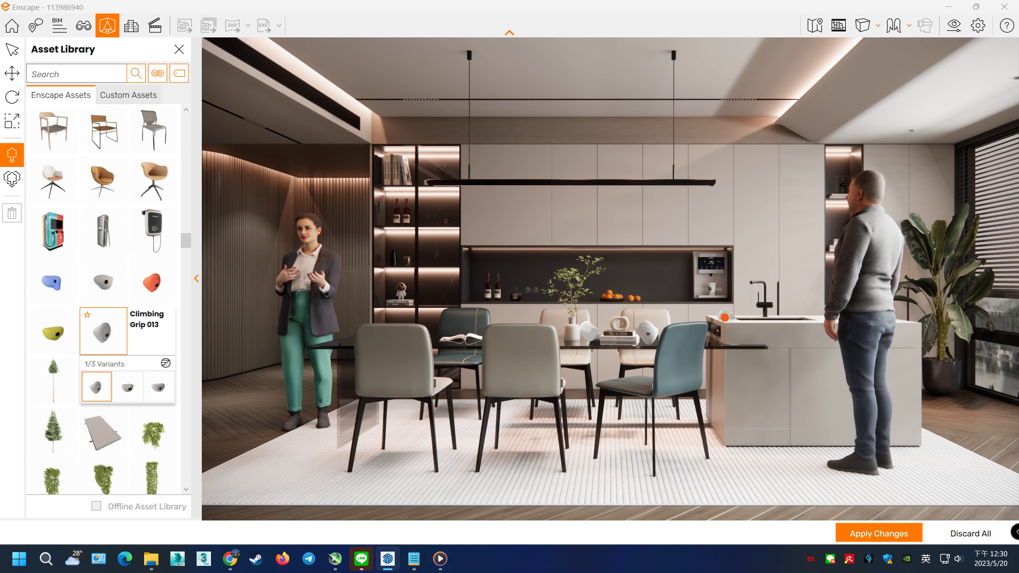
left_click(746, 321)
left_click(878, 533)
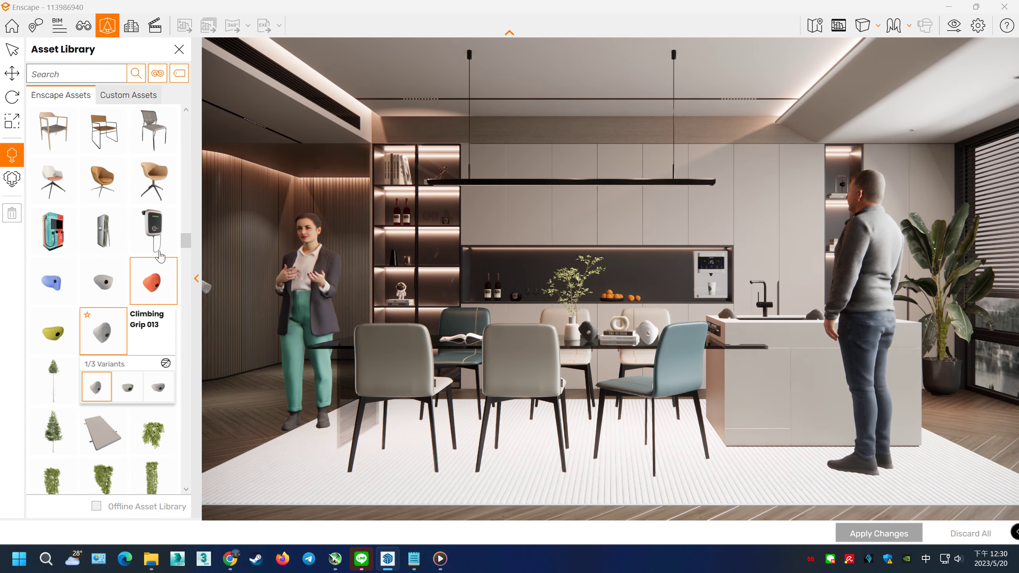
key("Escape")
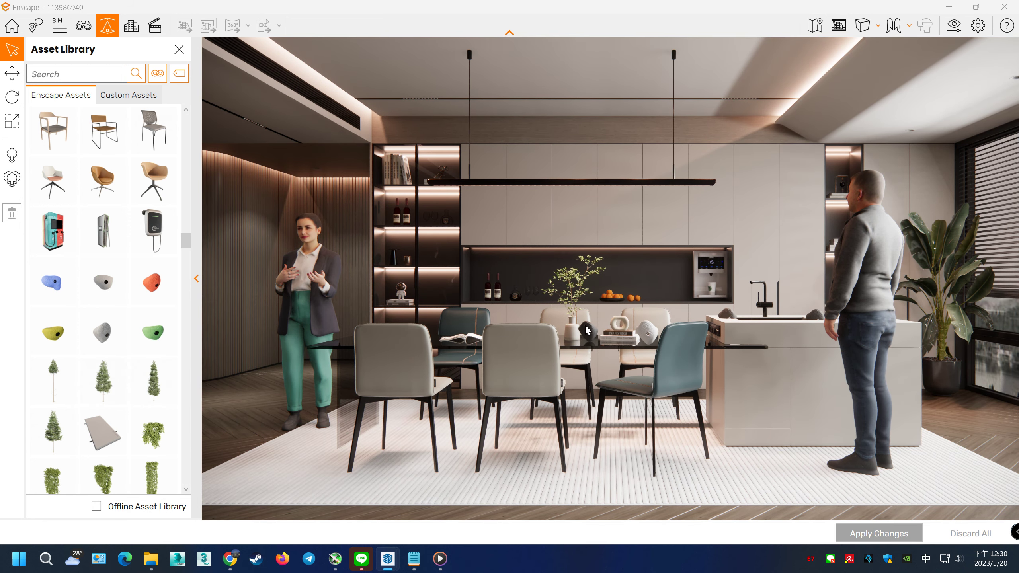
left_click(588, 330)
right_click(589, 330)
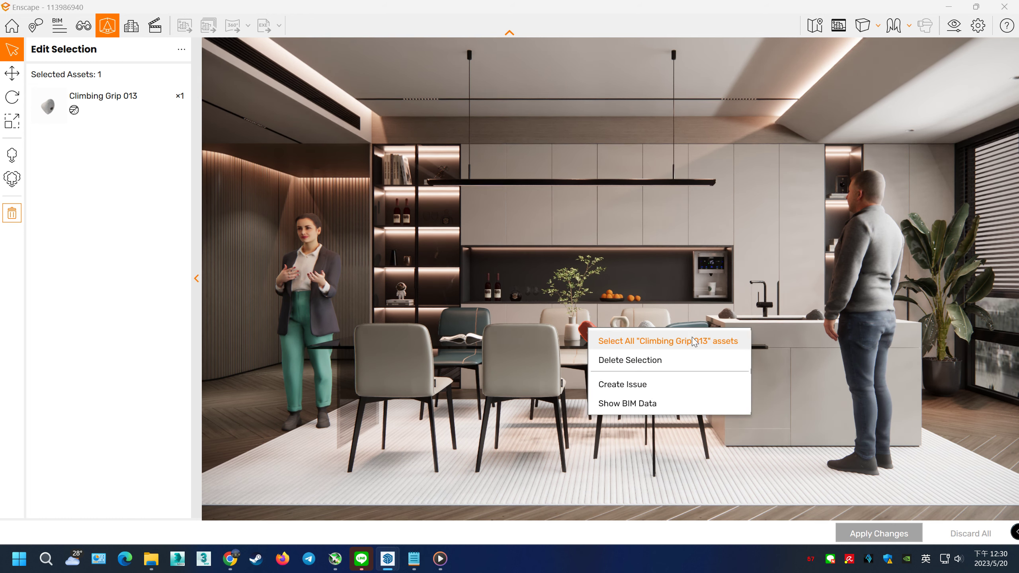
left_click(651, 345)
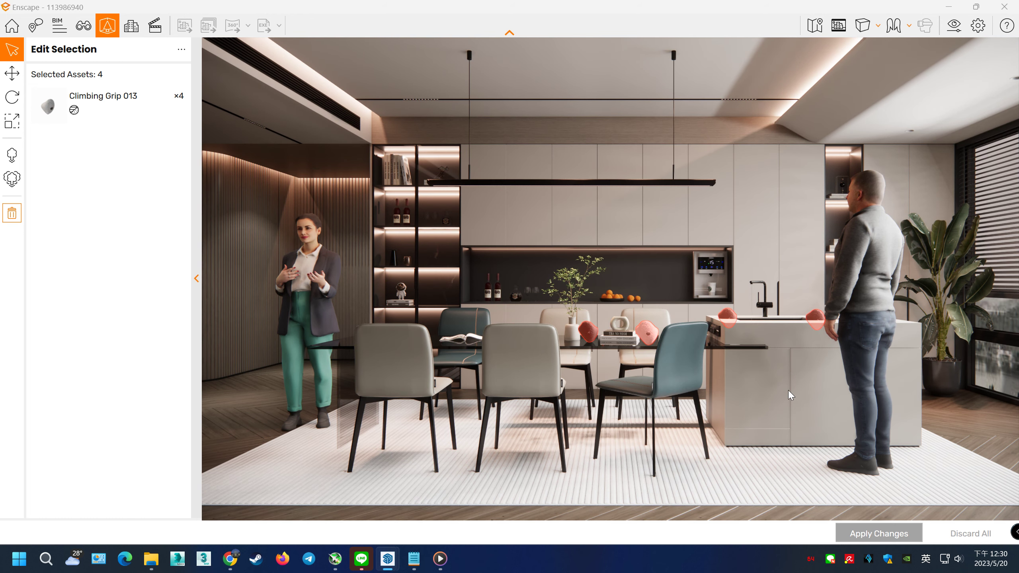
Set the albedo colour of all four Climbing Grip 013 copies to red and apply
left_click(104, 100)
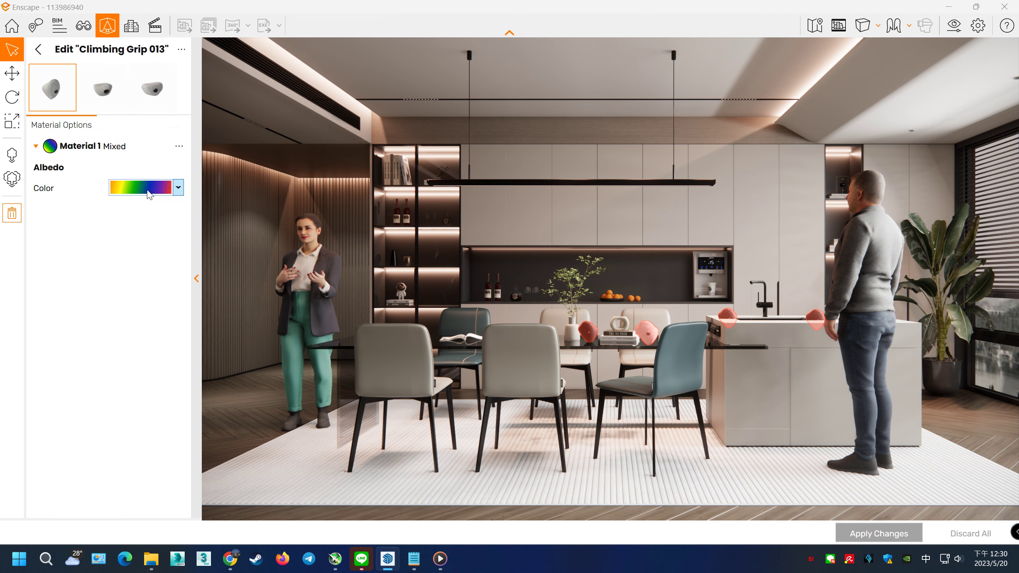
left_click(149, 193)
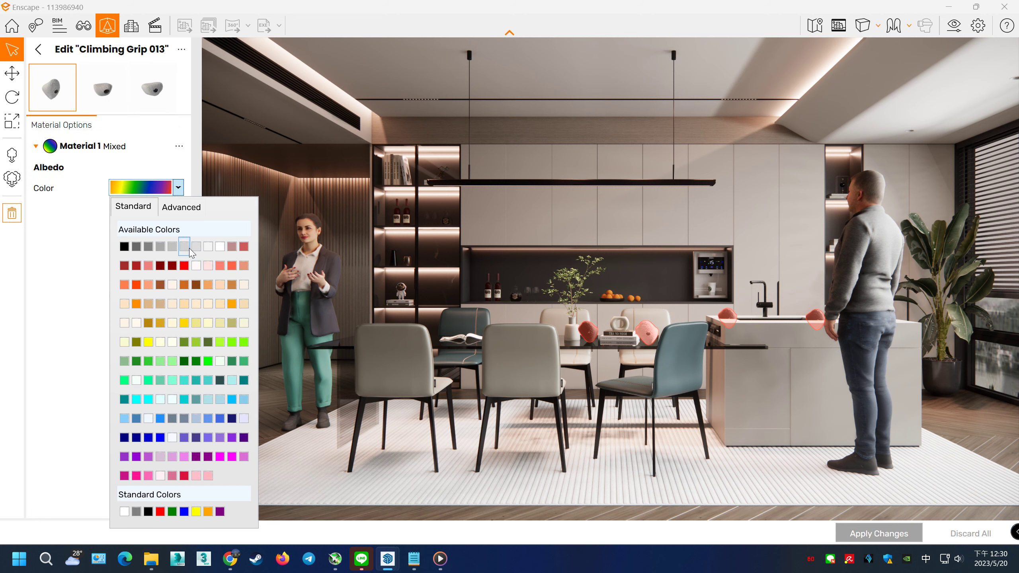
left_click(244, 246)
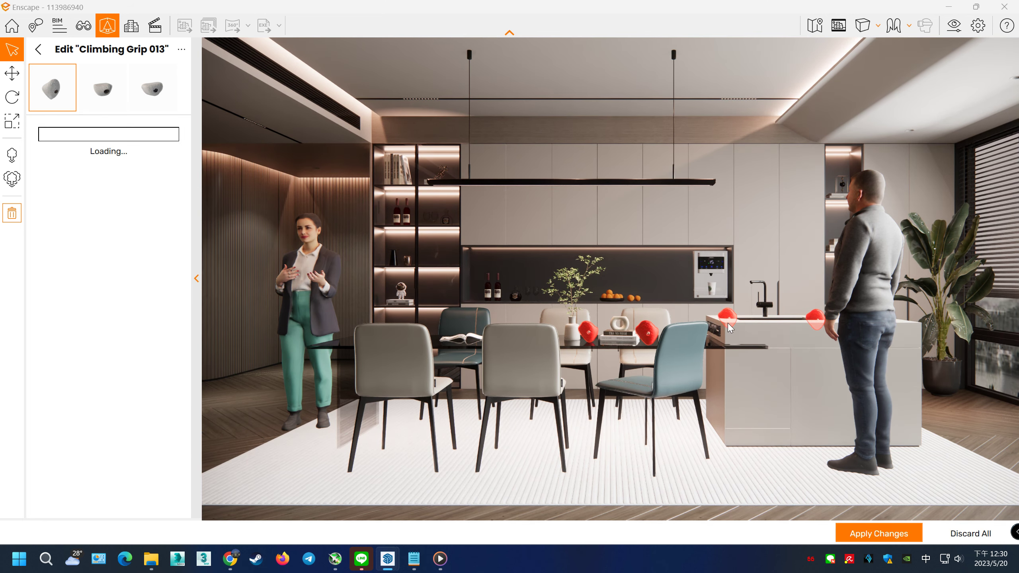
left_click(890, 537)
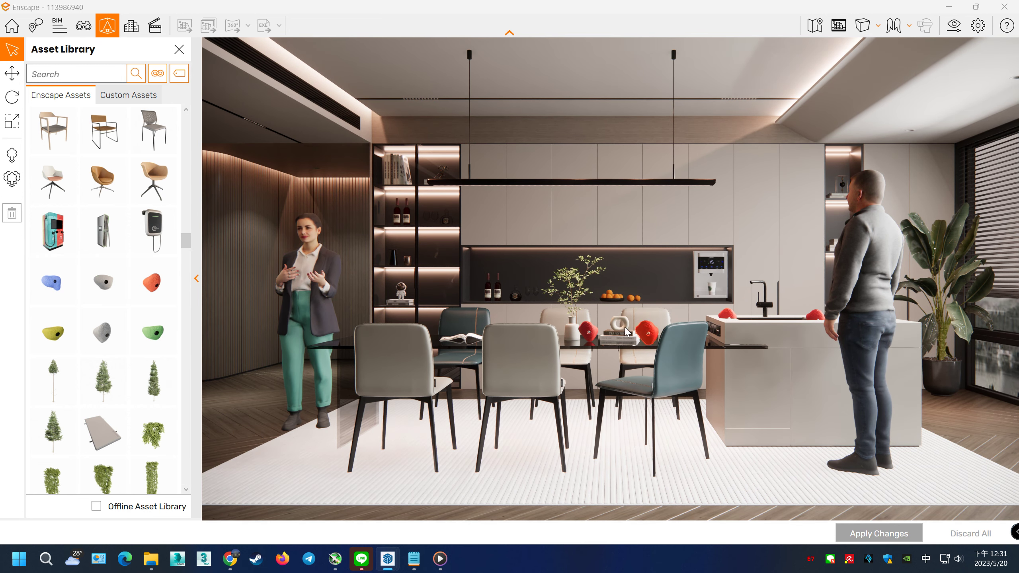
left_click(656, 336)
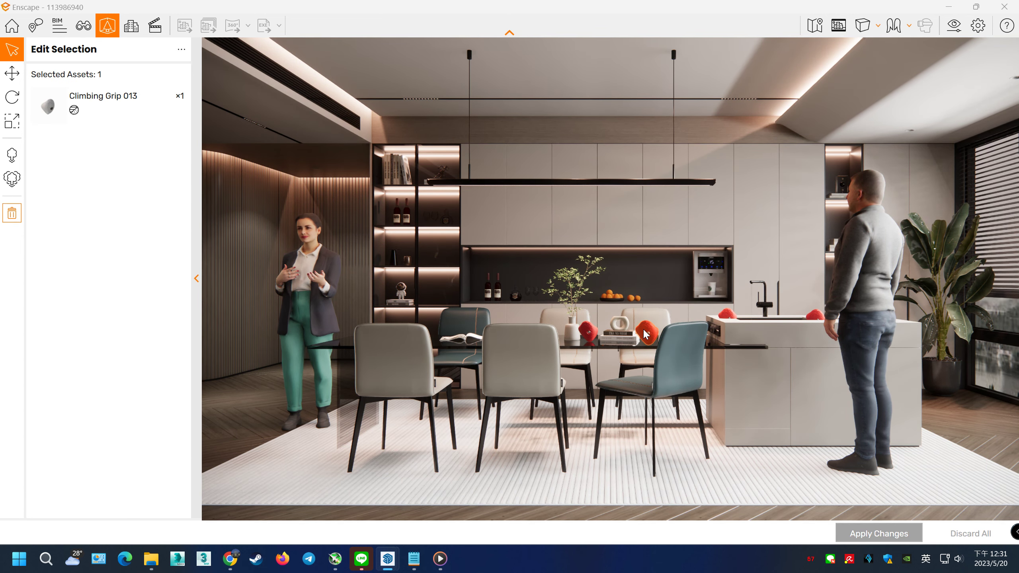
right_click(656, 336)
left_click(866, 250)
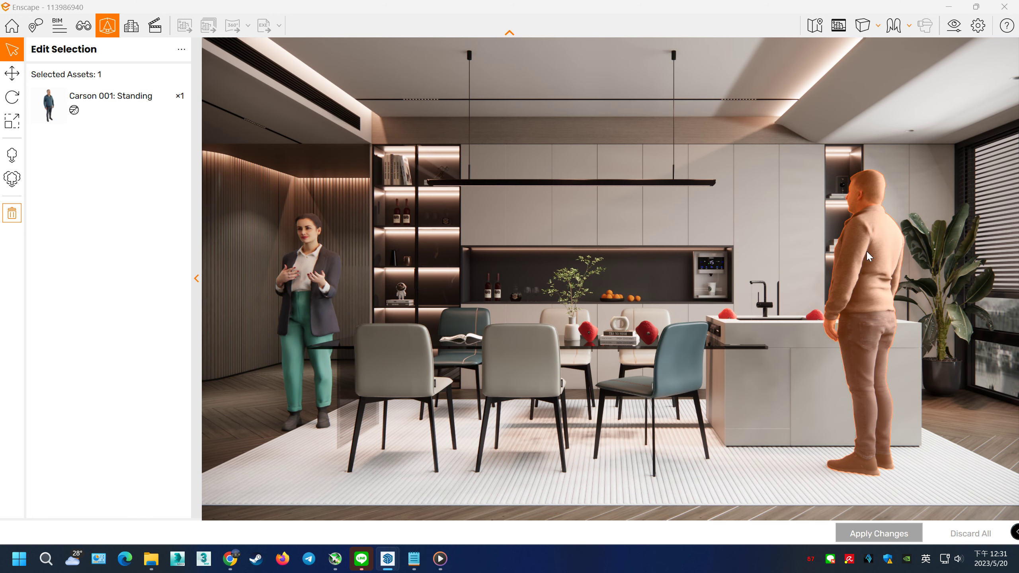
right_click(866, 250)
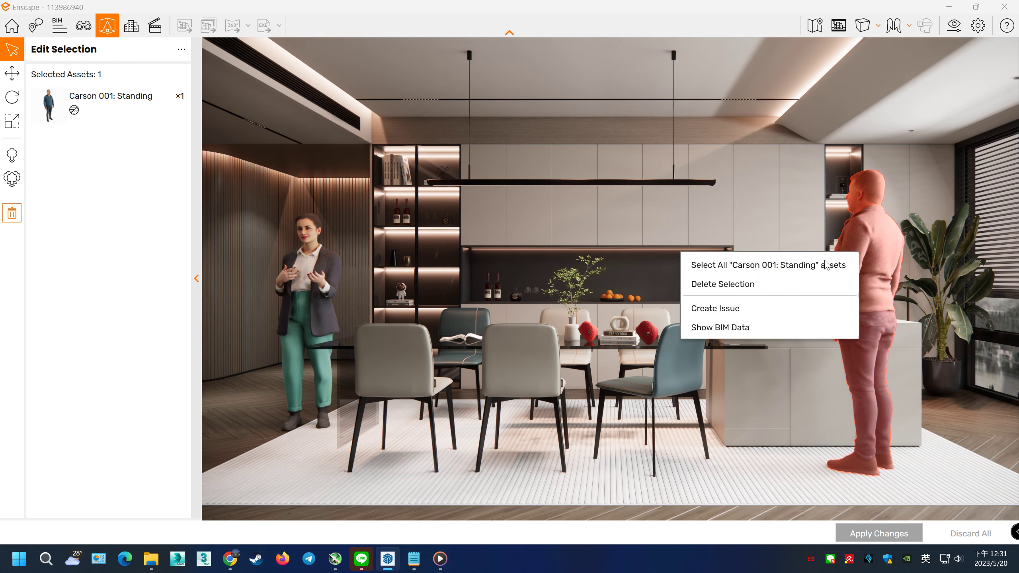
left_click(909, 288)
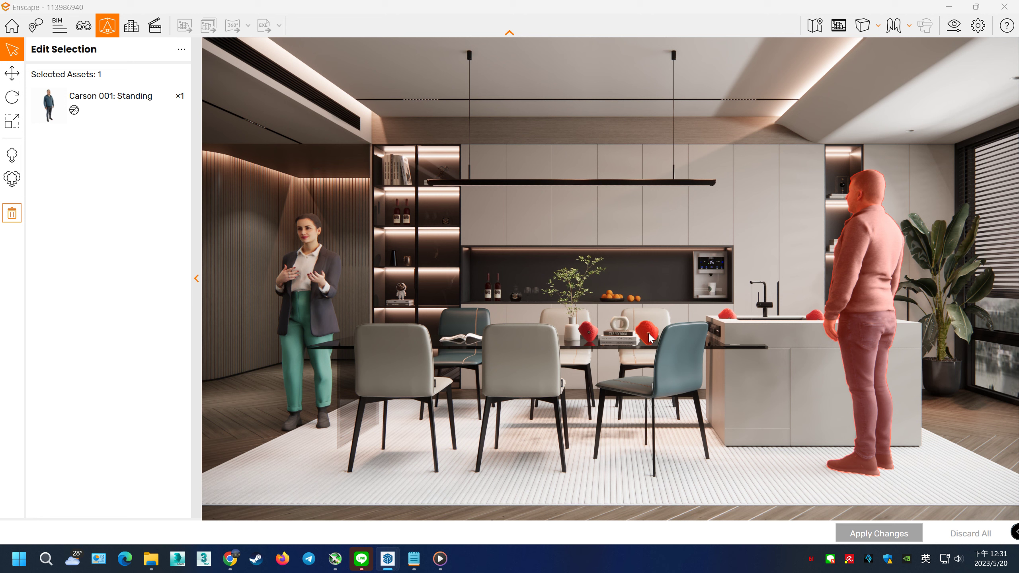
left_click(650, 337)
right_click(650, 337)
left_click(727, 410)
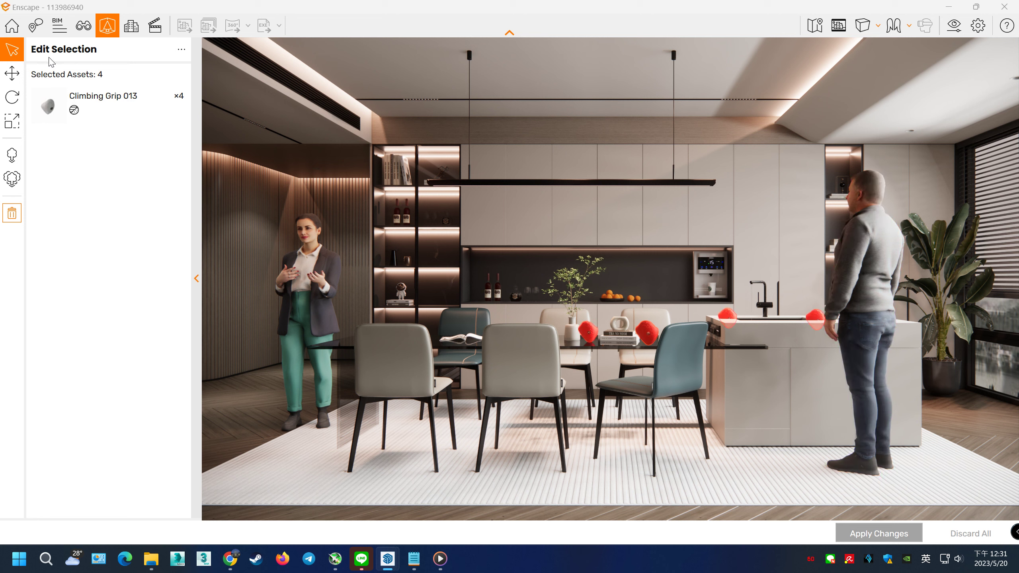
left_click(12, 154)
scroll(132, 305, "down", 3)
scroll(132, 305, "down", 3)
scroll(133, 306, "down", 3)
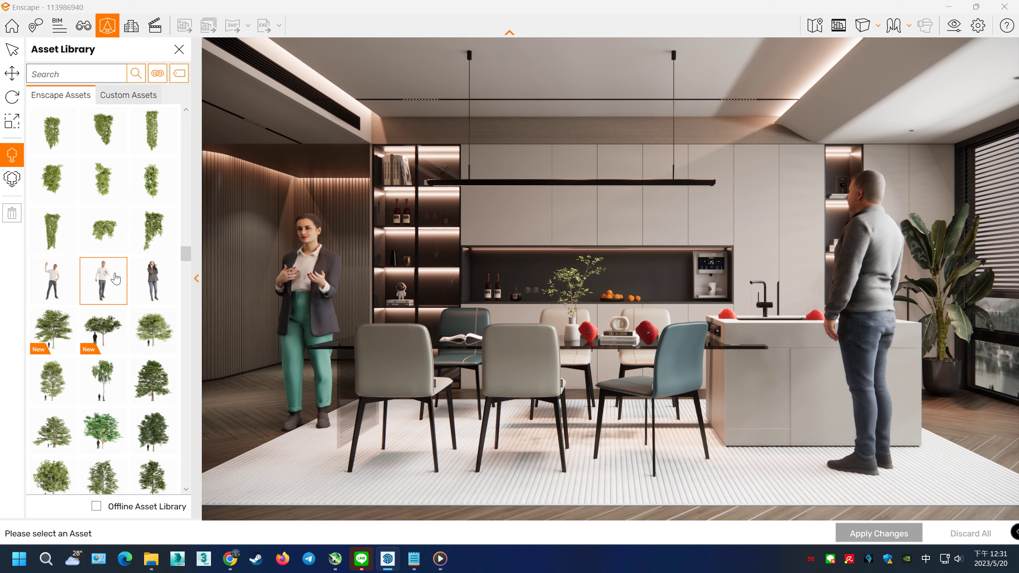
Place the Daria 001: Standing figure by the room's left wall and apply it
left_click(115, 278)
mouse_move(53, 279)
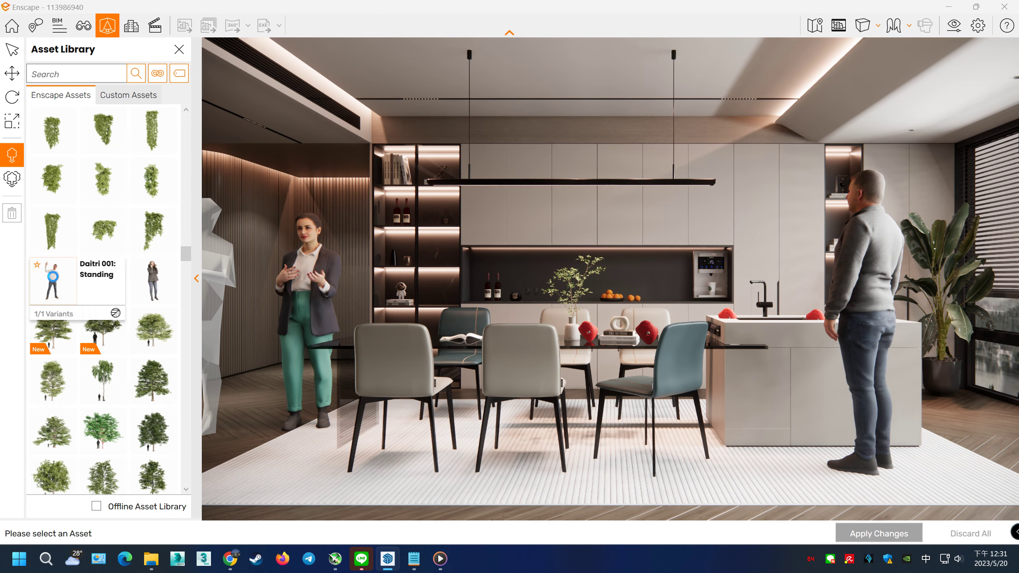
left_click(152, 281)
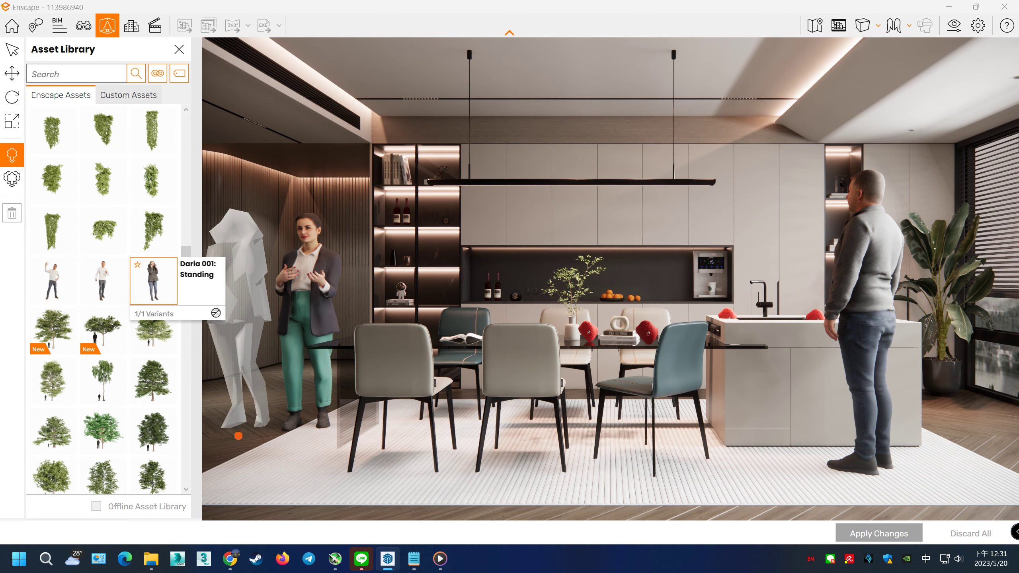
left_click(273, 441)
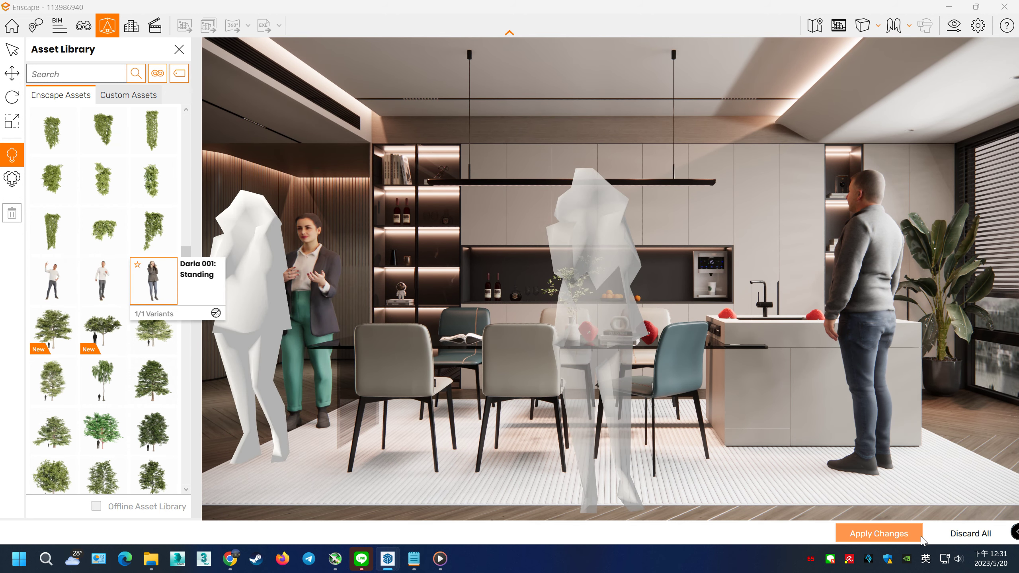
left_click(895, 536)
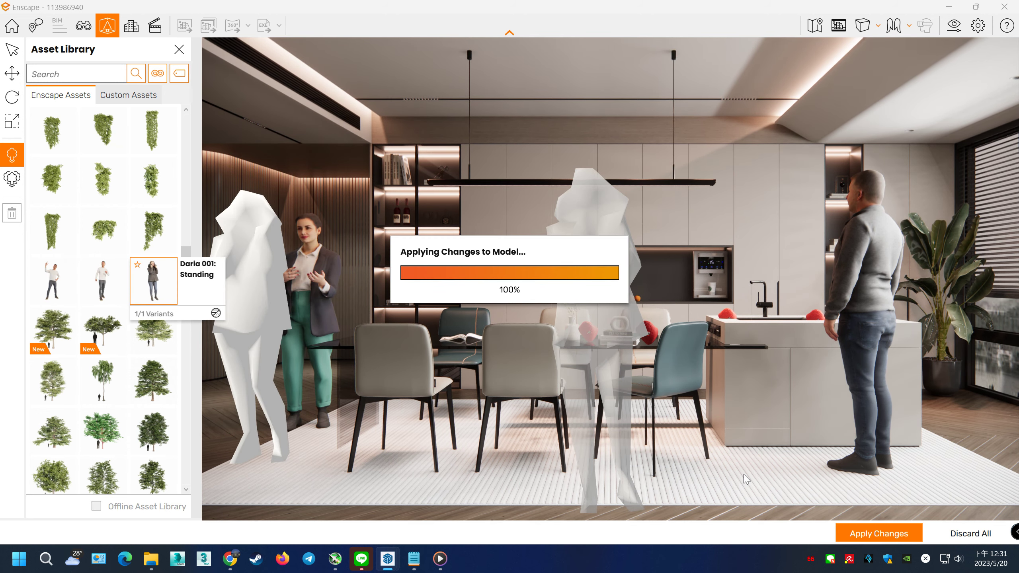
Rotate Daria 001 about 143° to face the teal-trousered woman and apply
left_click(13, 49)
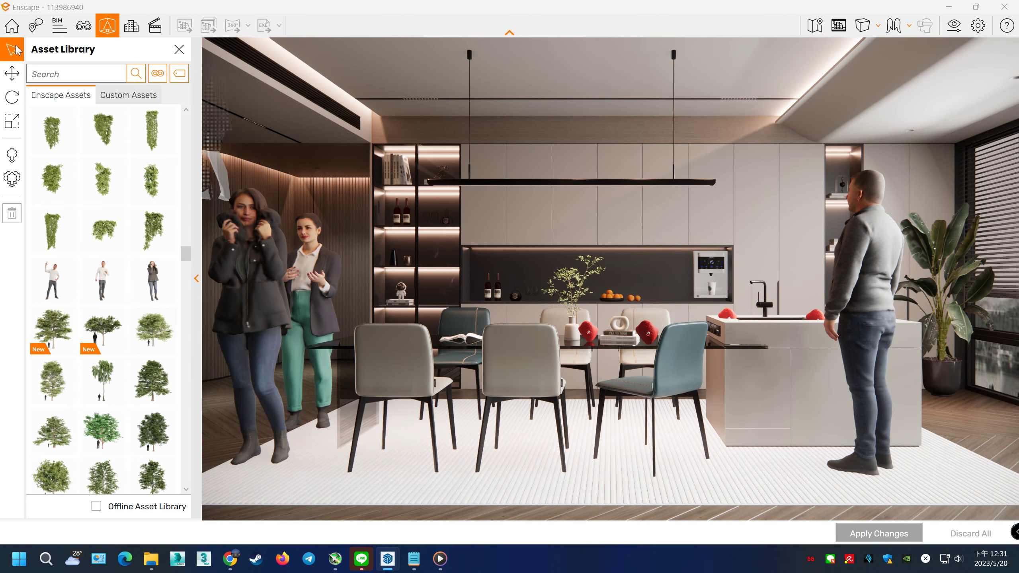
left_click(245, 321)
left_click(12, 97)
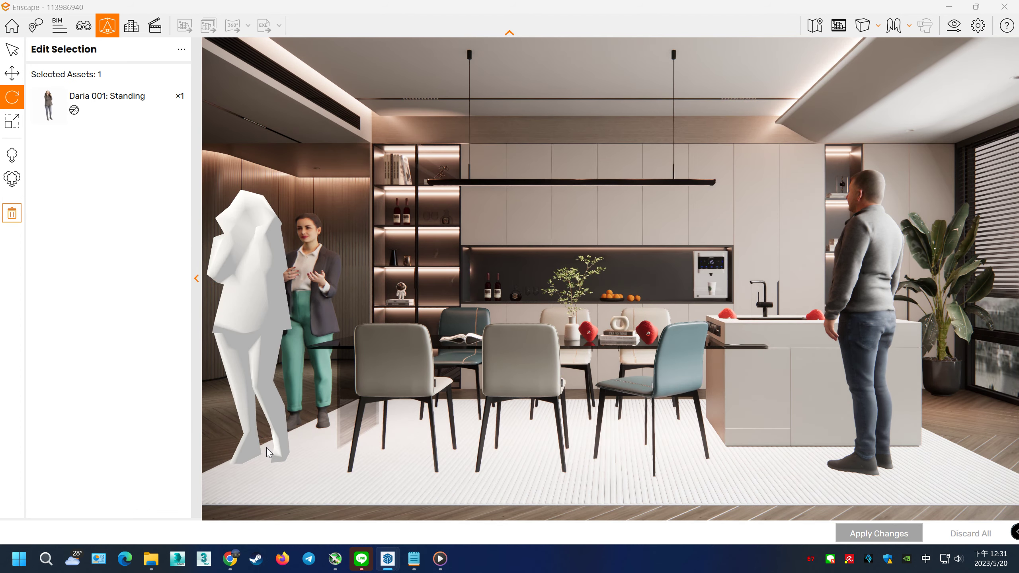
left_click(270, 452)
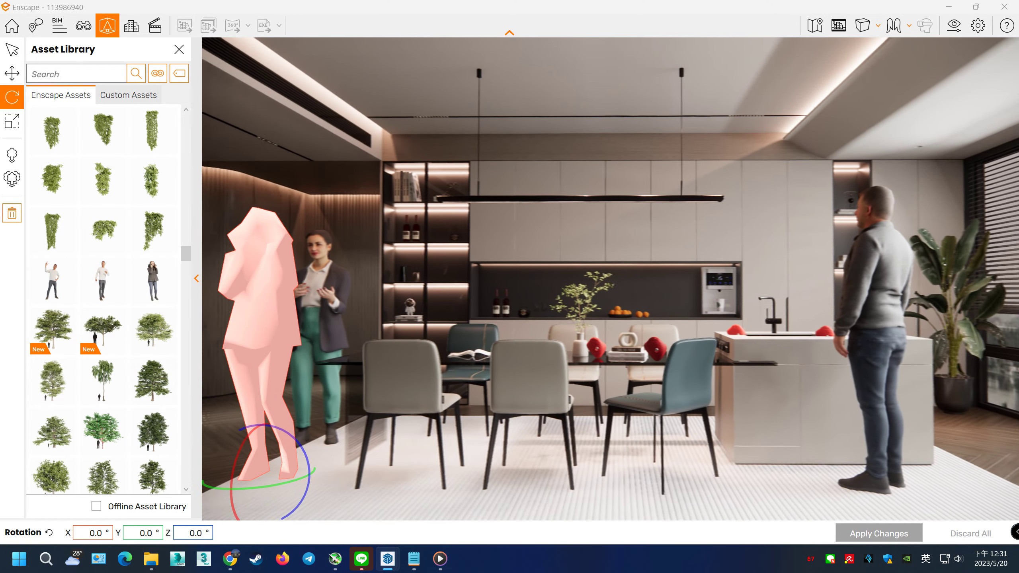
scroll(272, 449, "up", 2)
left_click_drag(297, 447, 345, 450)
left_click(880, 539)
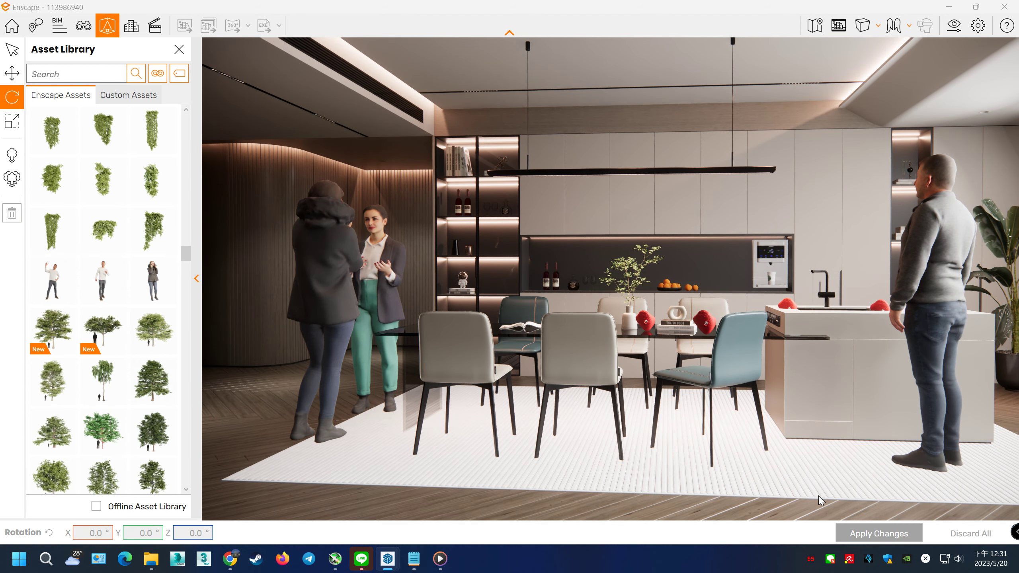
scroll(141, 289, "down", 5)
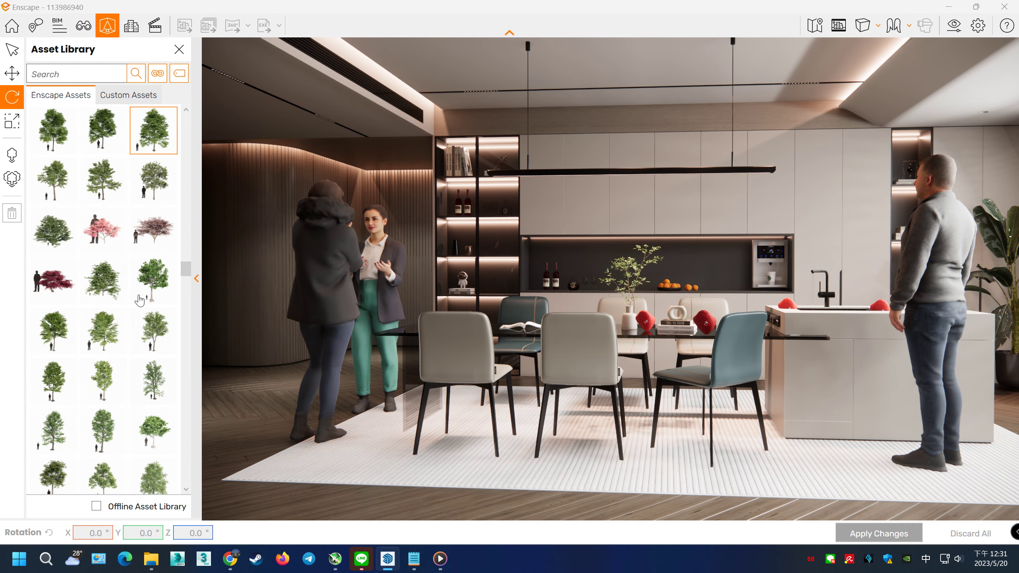
left_click(150, 282)
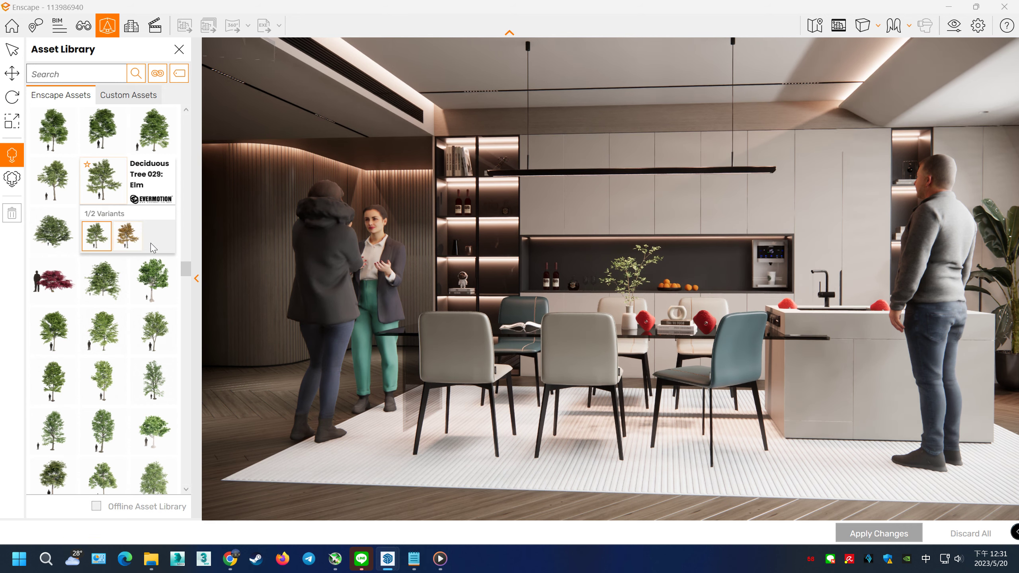
scroll(147, 333, "down", 2)
scroll(147, 333, "down", 3)
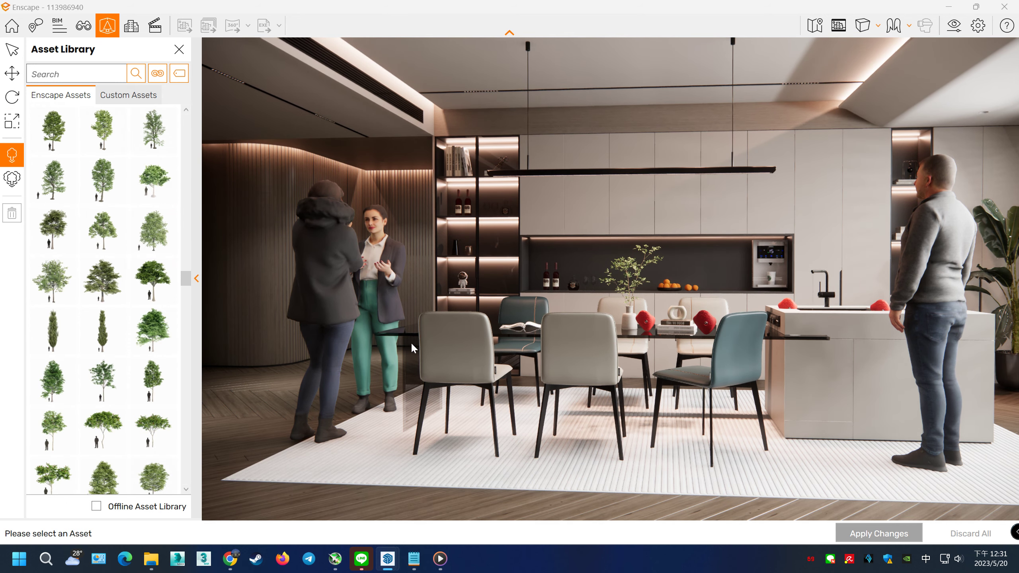
scroll(120, 338, "down", 1)
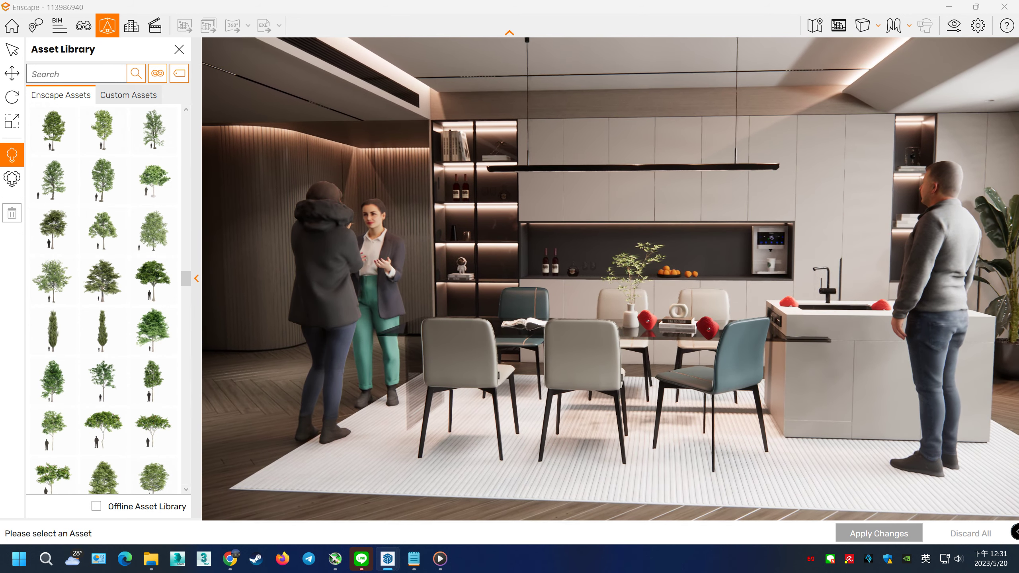
scroll(120, 339, "down", 1)
scroll(120, 338, "down", 3)
scroll(120, 338, "down", 1)
scroll(119, 339, "down", 2)
scroll(120, 339, "down", 1)
scroll(119, 338, "down", 1)
scroll(119, 338, "down", 2)
scroll(120, 338, "up", 1)
scroll(120, 338, "down", 3)
scroll(119, 339, "down", 4)
scroll(120, 338, "down", 1)
scroll(120, 338, "down", 2)
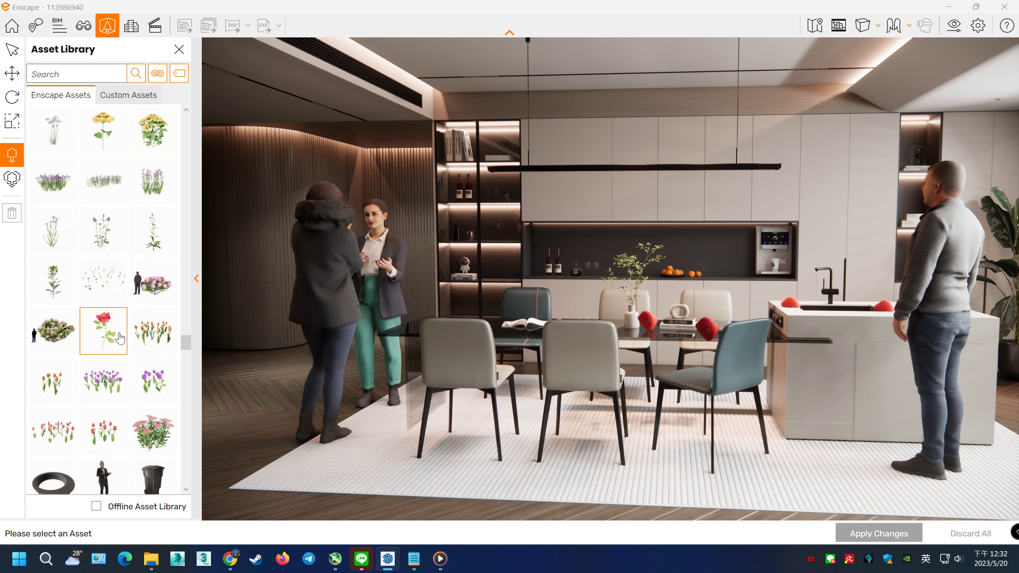
scroll(119, 338, "down", 3)
scroll(119, 339, "down", 1)
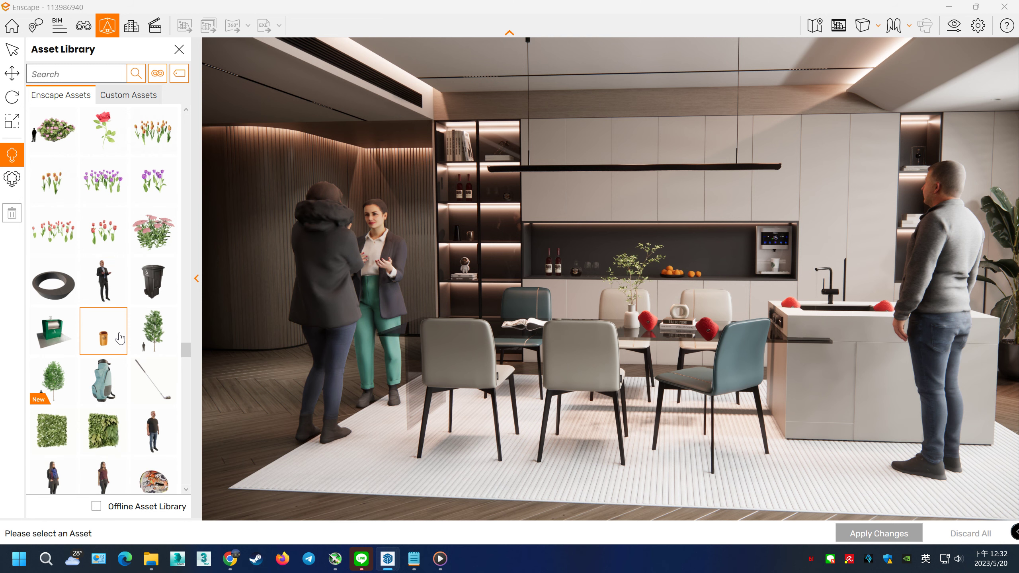
left_click(145, 331)
scroll(150, 341, "down", 1)
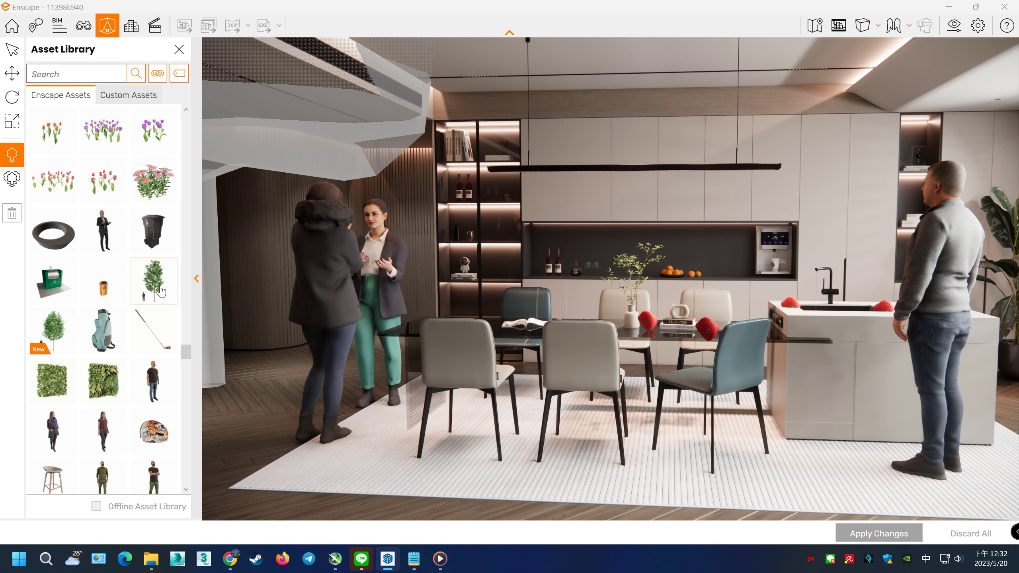
left_click(55, 340)
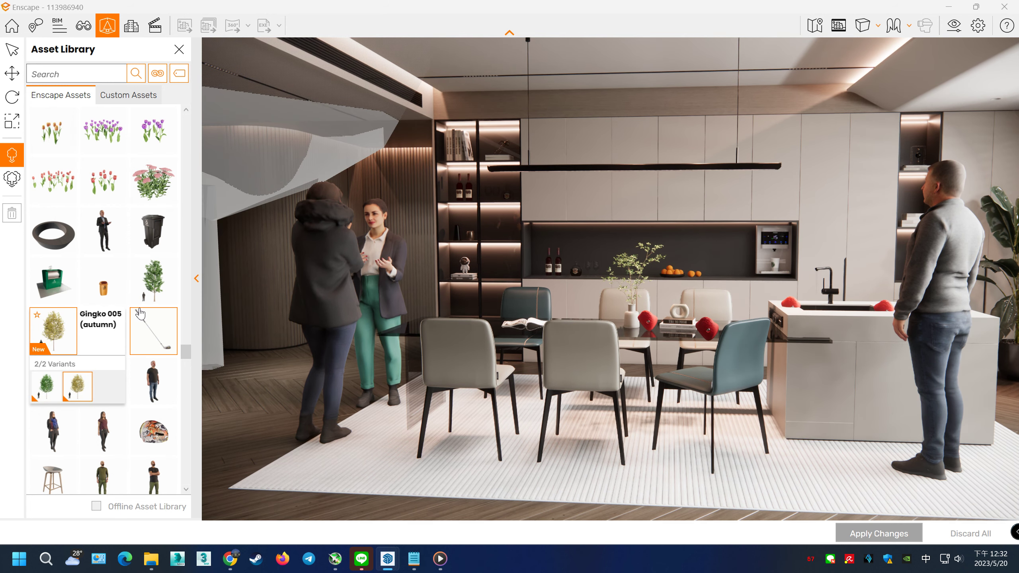
scroll(154, 329, "down", 2)
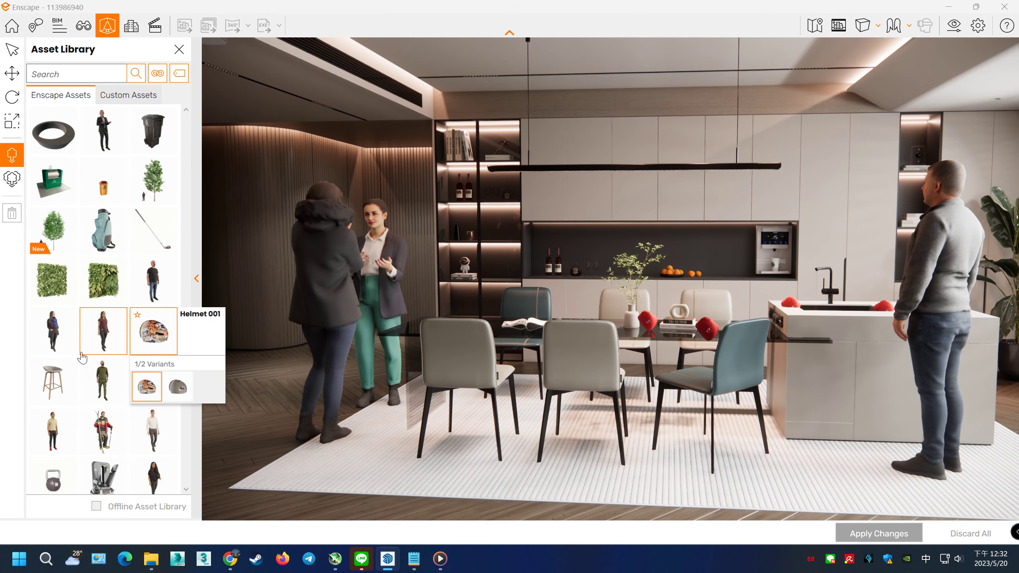
scroll(82, 357, "down", 3)
scroll(126, 381, "down", 2)
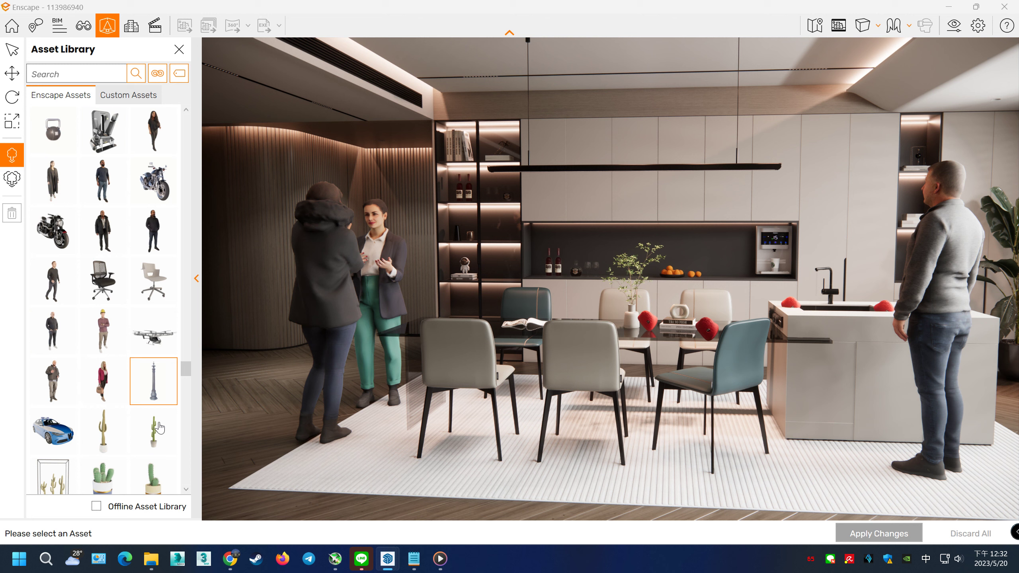
scroll(132, 401, "down", 3)
scroll(144, 433, "down", 2)
scroll(151, 455, "down", 2)
scroll(151, 455, "up", 3)
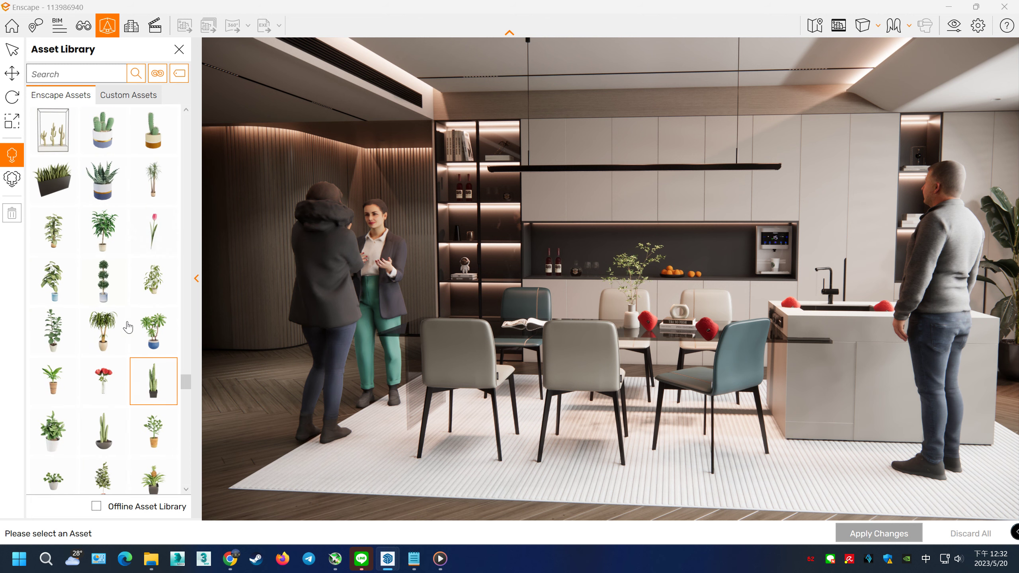
left_click(98, 191)
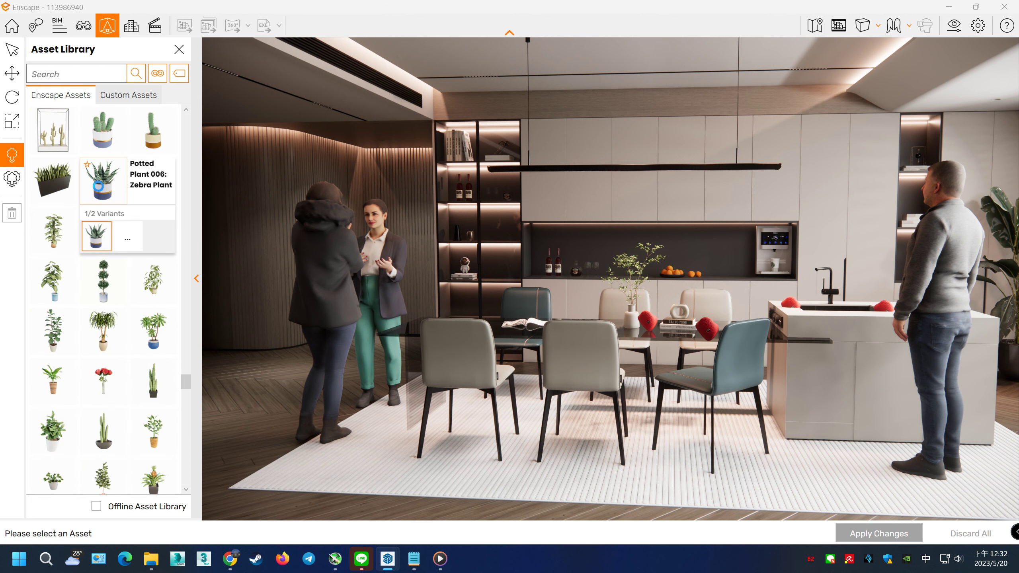
Place Potted Plant 007: Dracaena by the left wall behind the two women
left_click(52, 179)
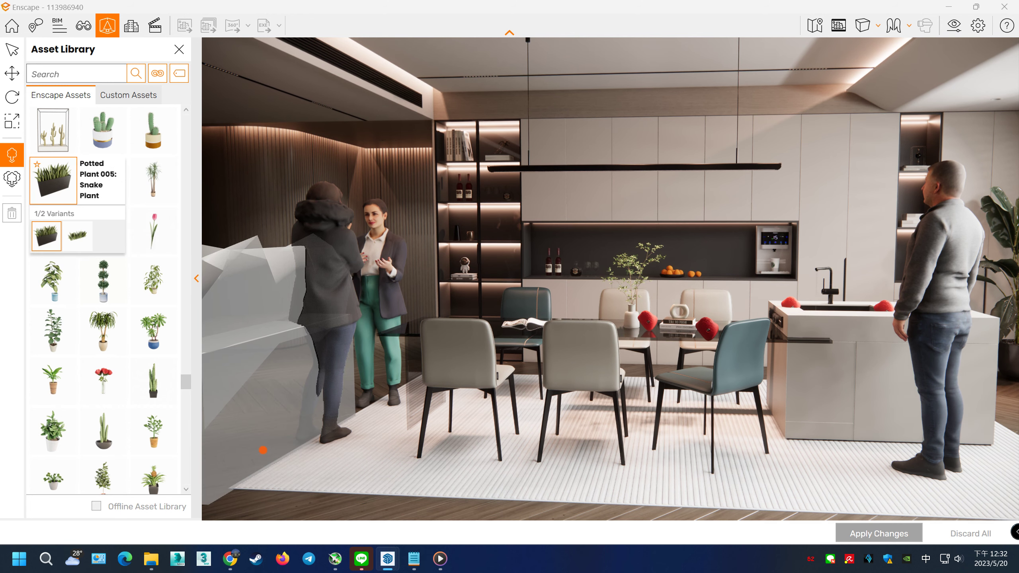
left_click(155, 198)
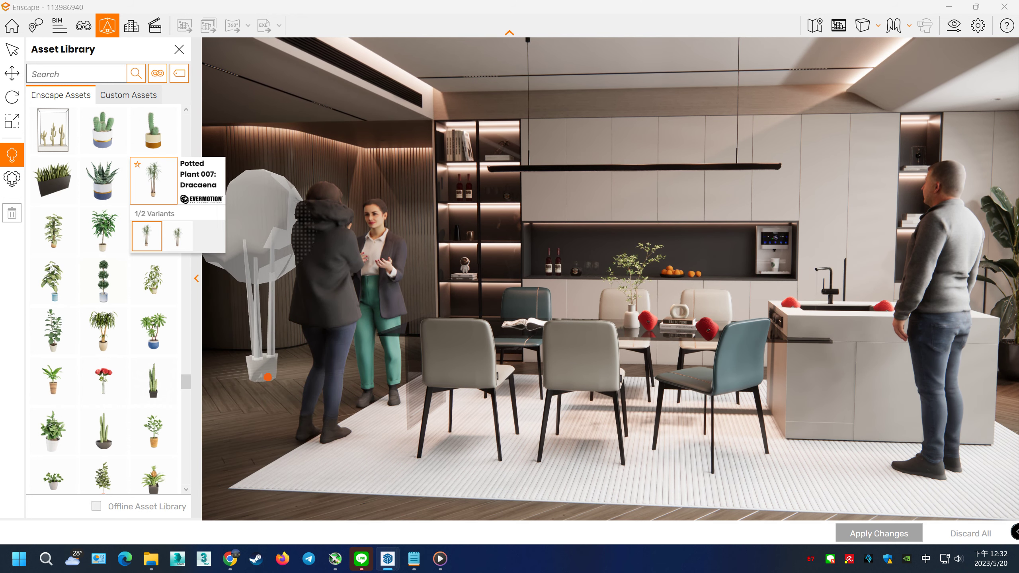
left_click(872, 535)
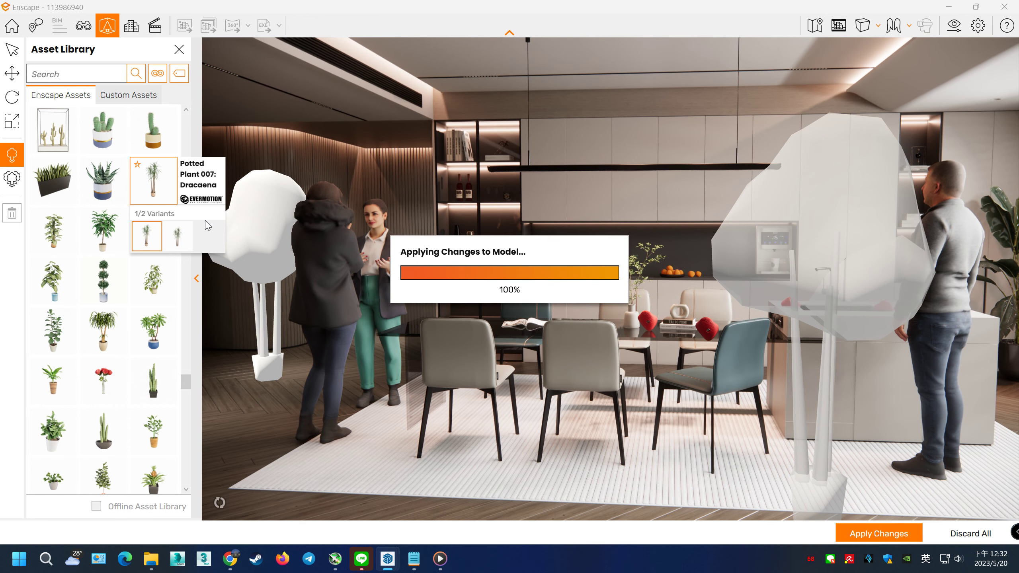
key("Escape")
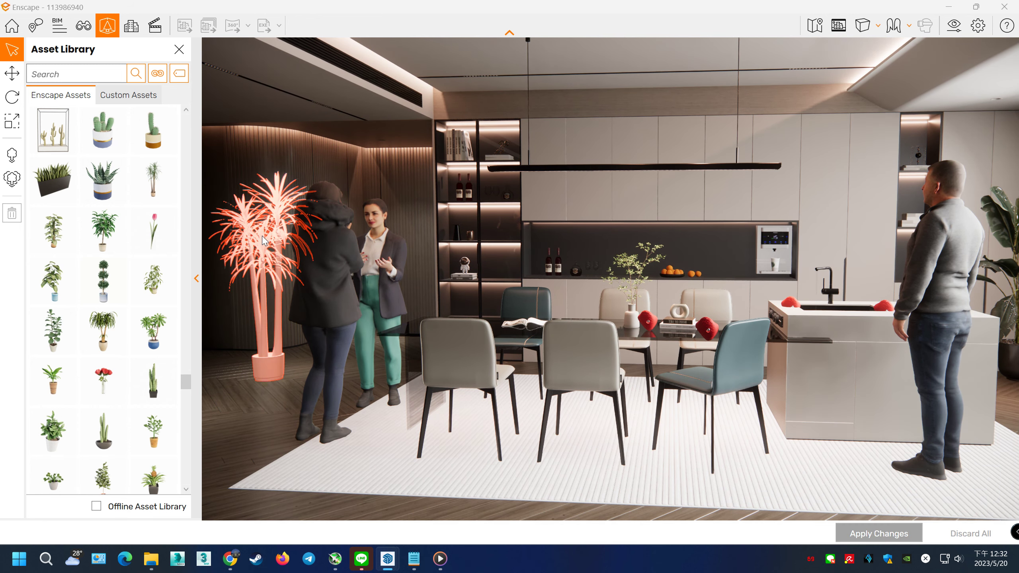
Switch the Dracaena to its second variant, Potted Plant 135, and apply it
left_click(263, 241)
left_click(301, 337)
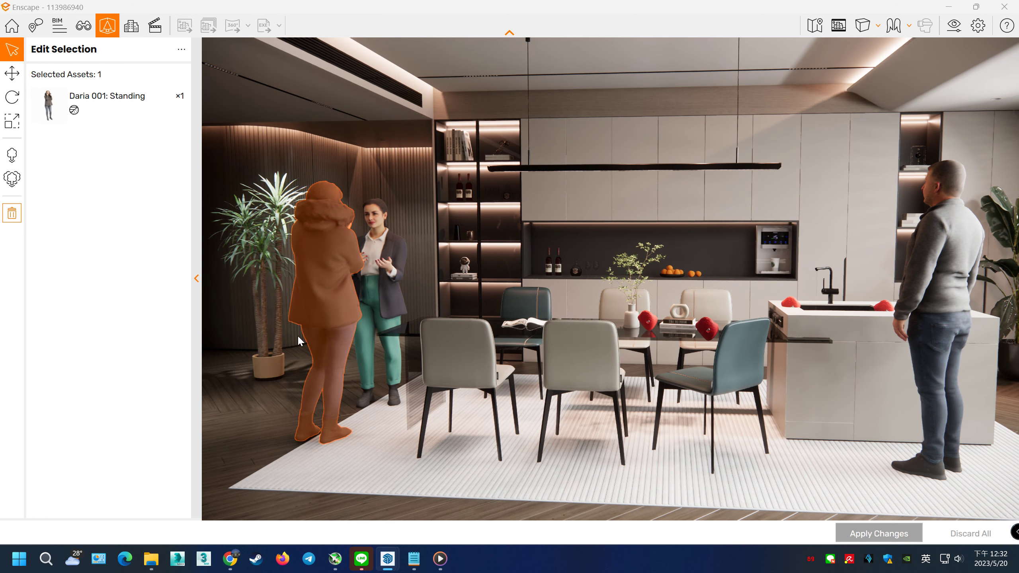
left_click(262, 259)
left_click(156, 114)
left_click(98, 90)
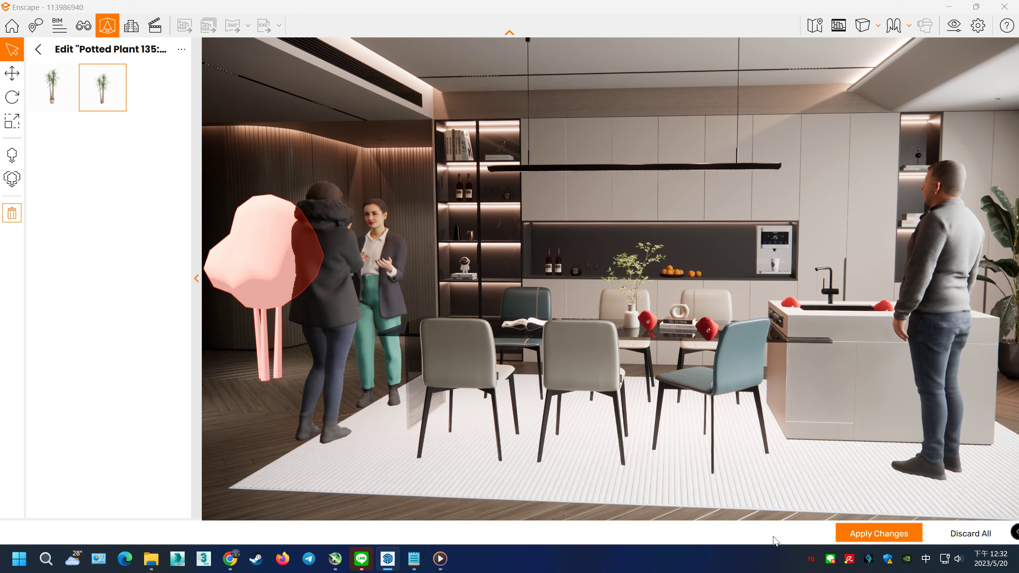
left_click(879, 533)
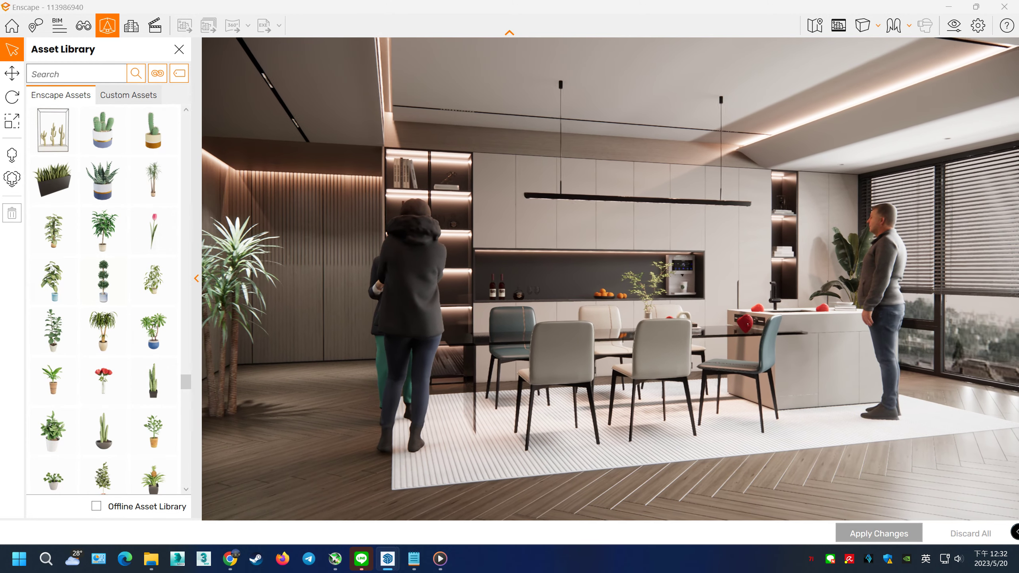
Place a Green Ball potted plant beside the dracaena
scroll(160, 365, "down", 5)
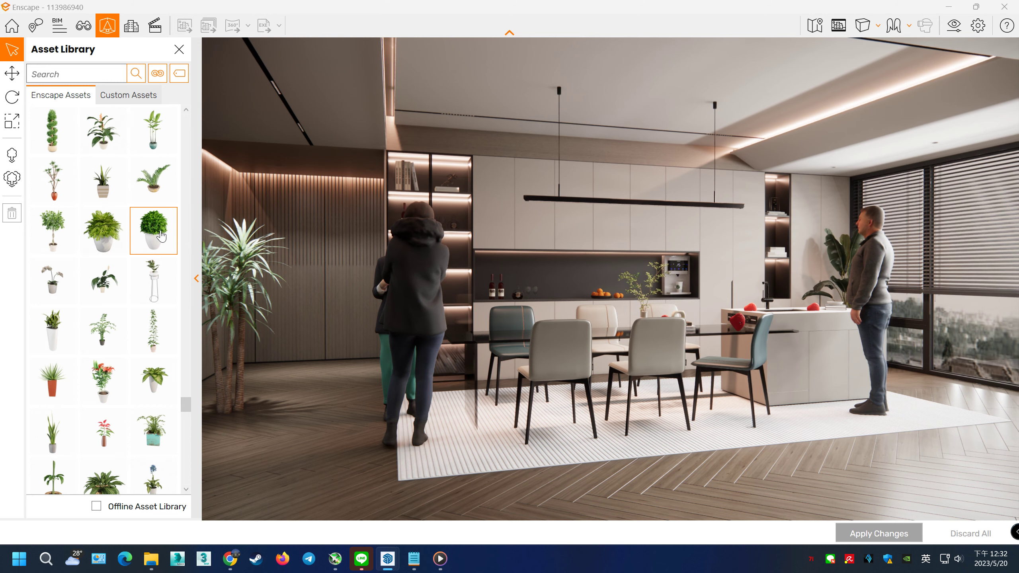
left_click(162, 236)
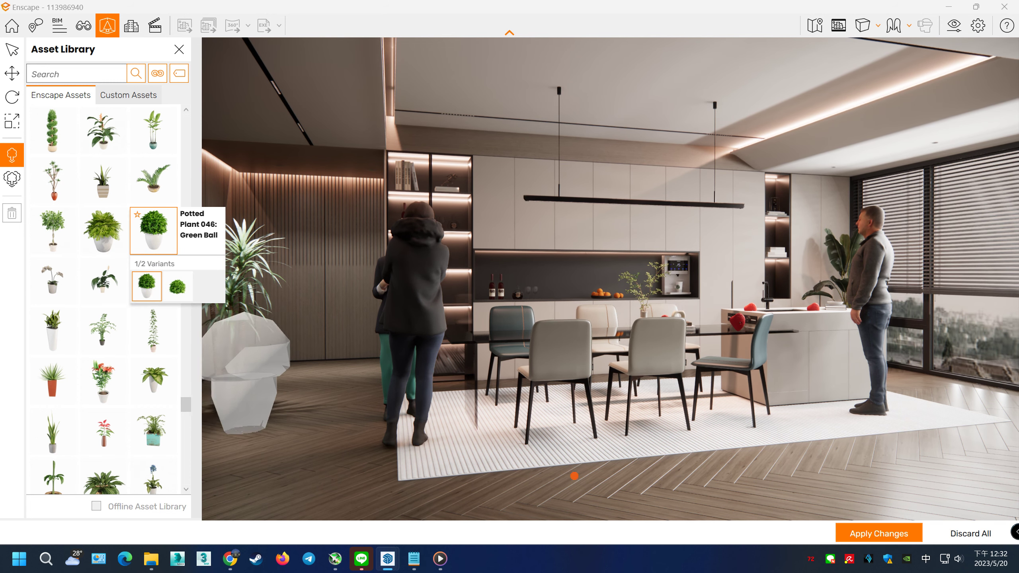
left_click(859, 534)
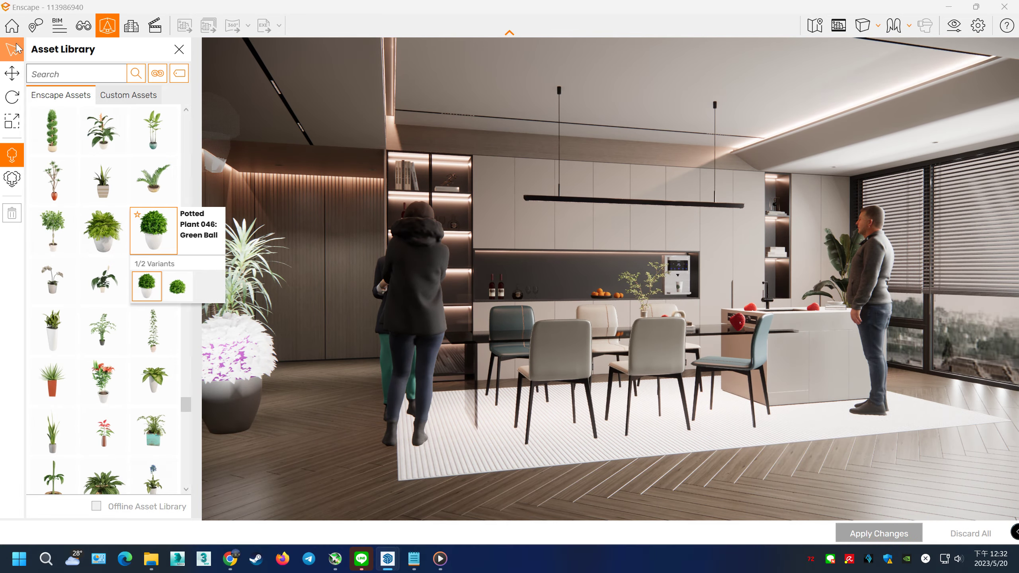
key("Escape")
left_click_drag(297, 353, 373, 355)
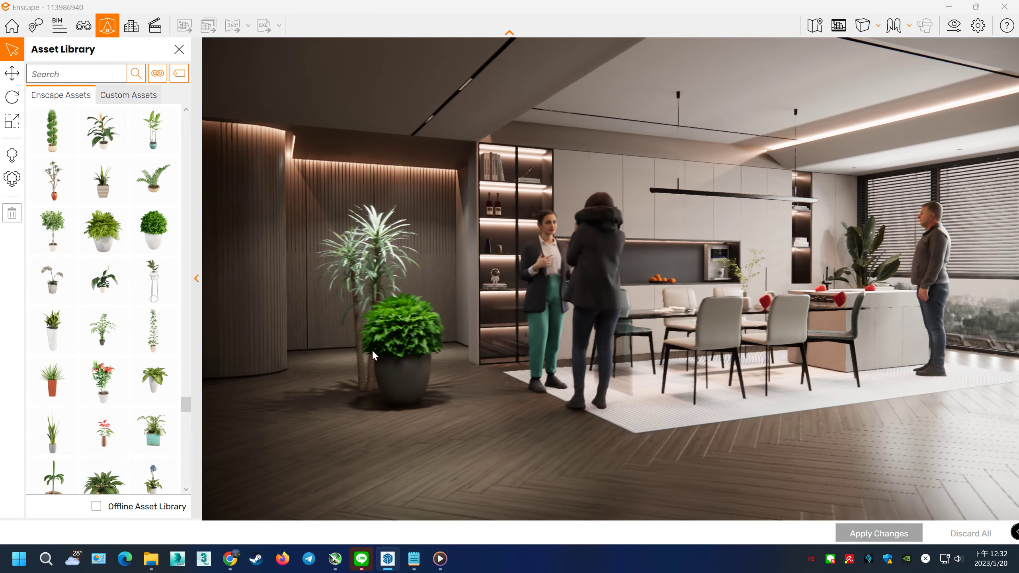
Swap the low orange bush to the Potted Plant 046 variant and apply the change
left_click(401, 345)
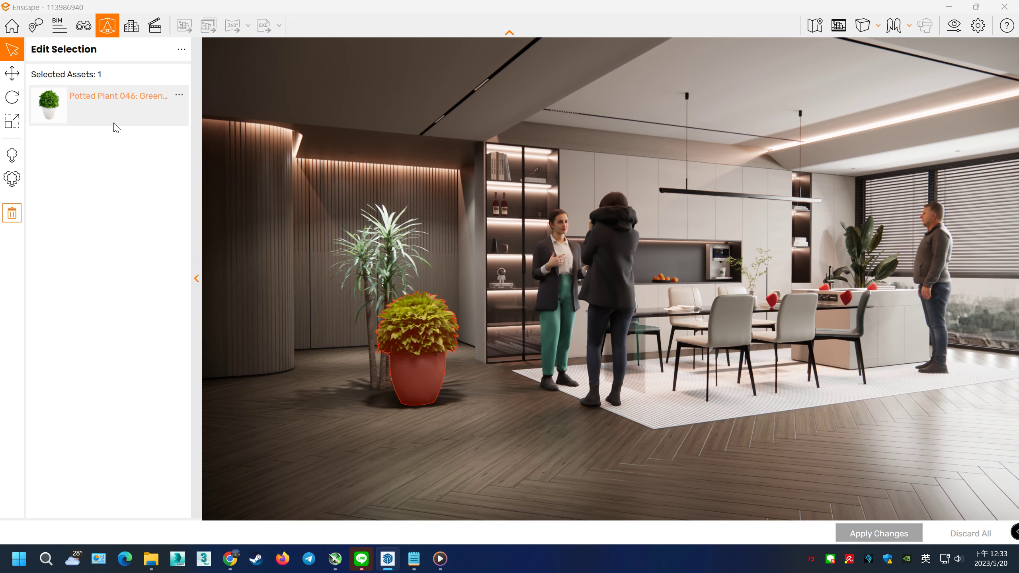
left_click(133, 106)
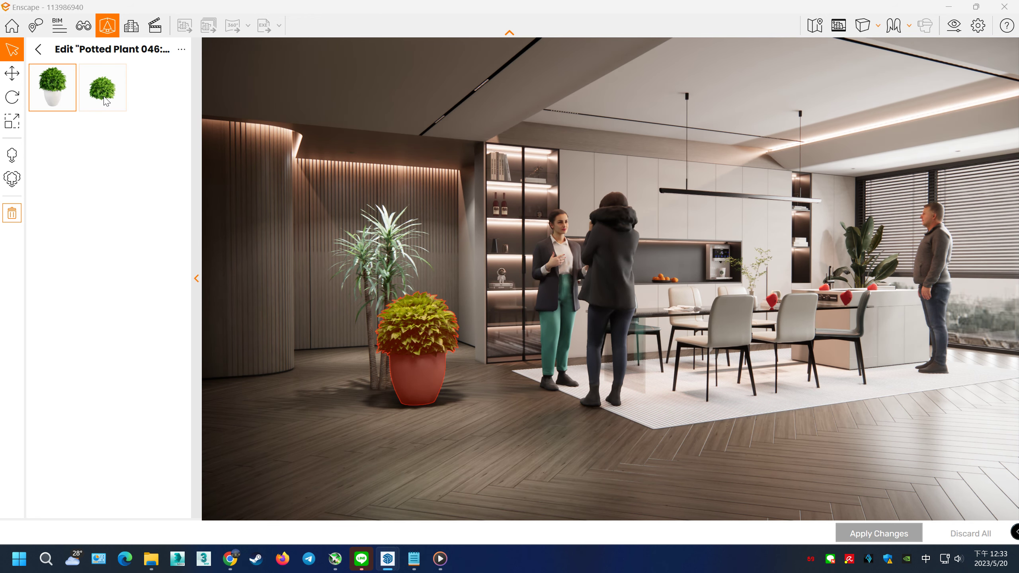
left_click(105, 97)
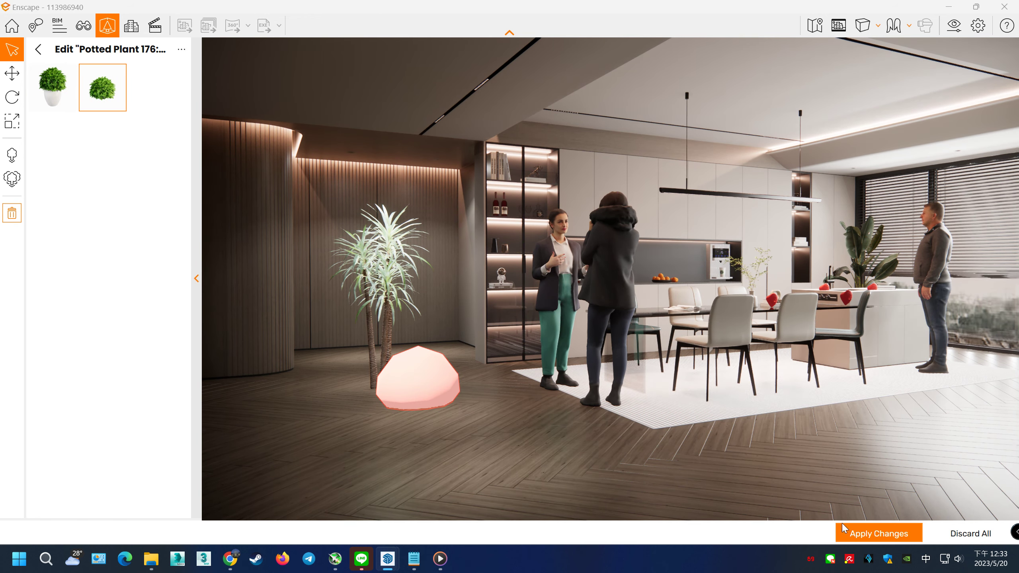
left_click(843, 532)
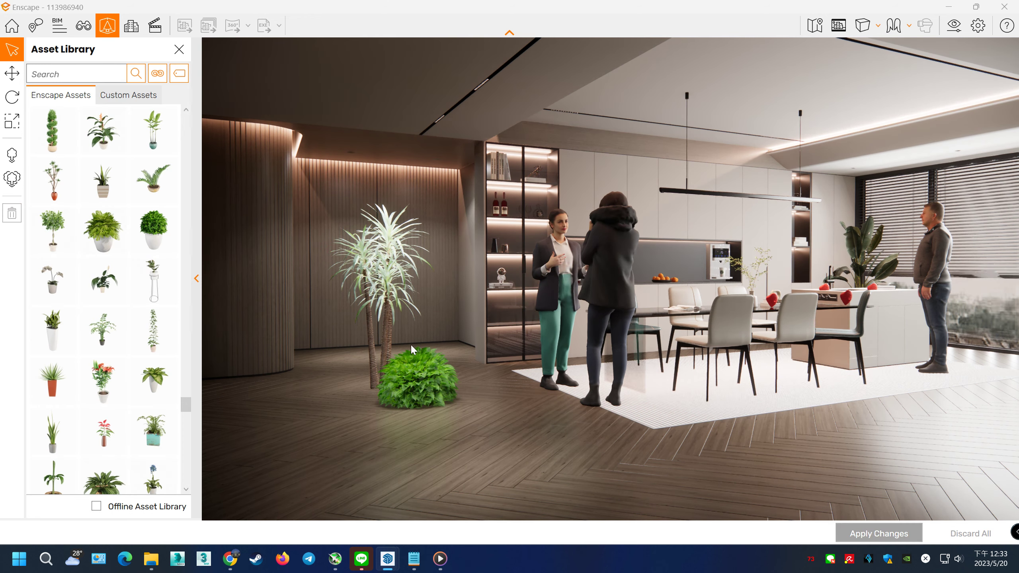
left_click(418, 370)
left_click(100, 96)
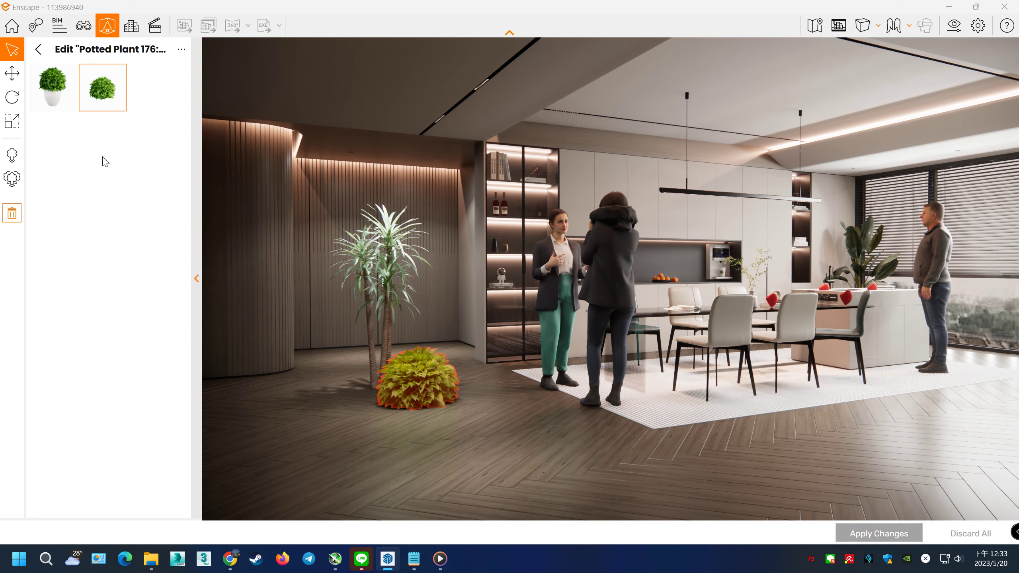
left_click(53, 96)
left_click(878, 534)
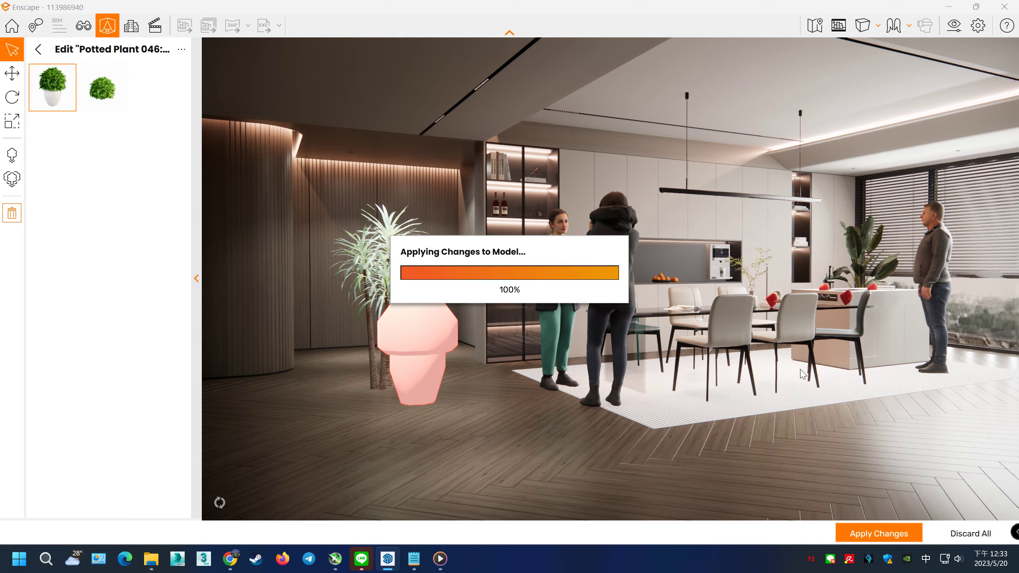
Walk the camera closer to the plants and people with WASD
key("w")
key("d")
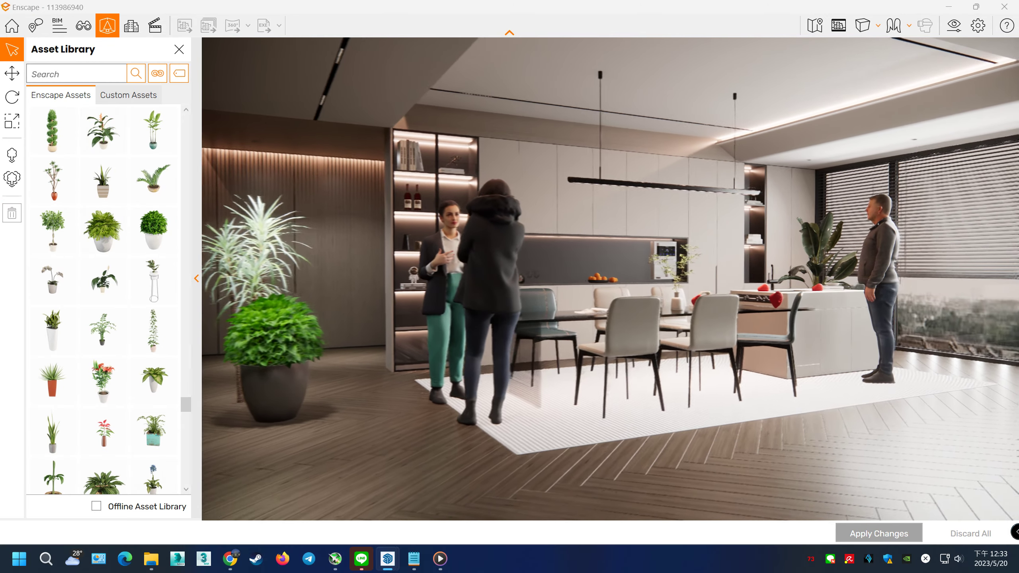
key("a")
key("w")
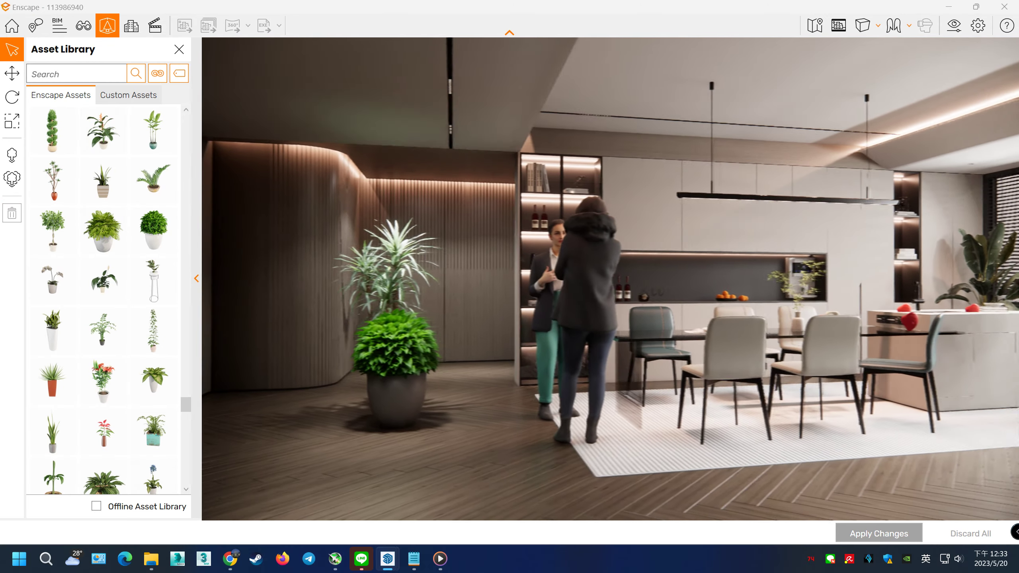
key("d")
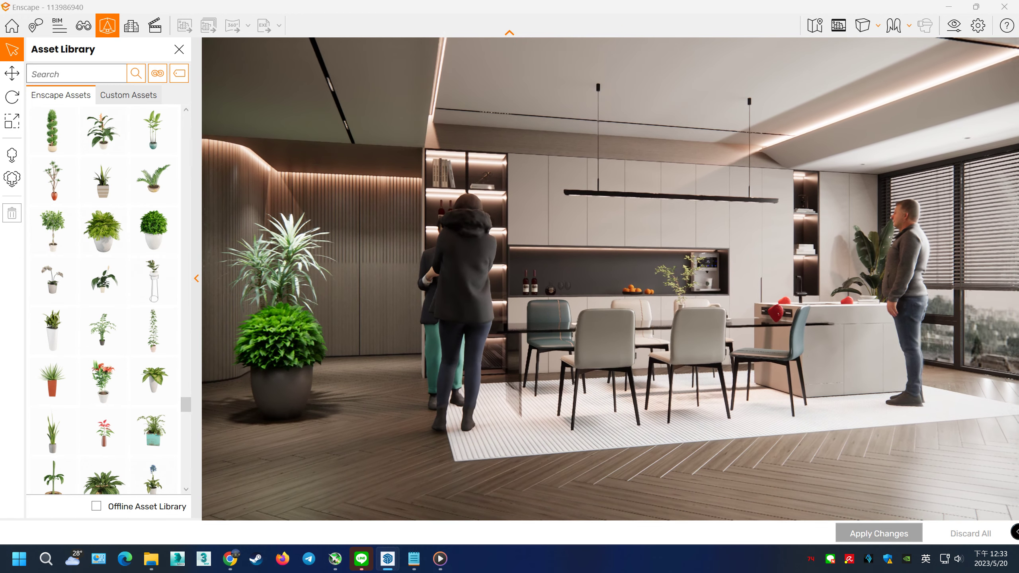
Browse the asset library, try the tan and pink curved sofas, and cancel the sofa placement
scroll(96, 281, "up", 2)
scroll(96, 281, "up", 2)
scroll(154, 360, "down", 15)
scroll(160, 362, "down", 5)
scroll(160, 362, "up", 2)
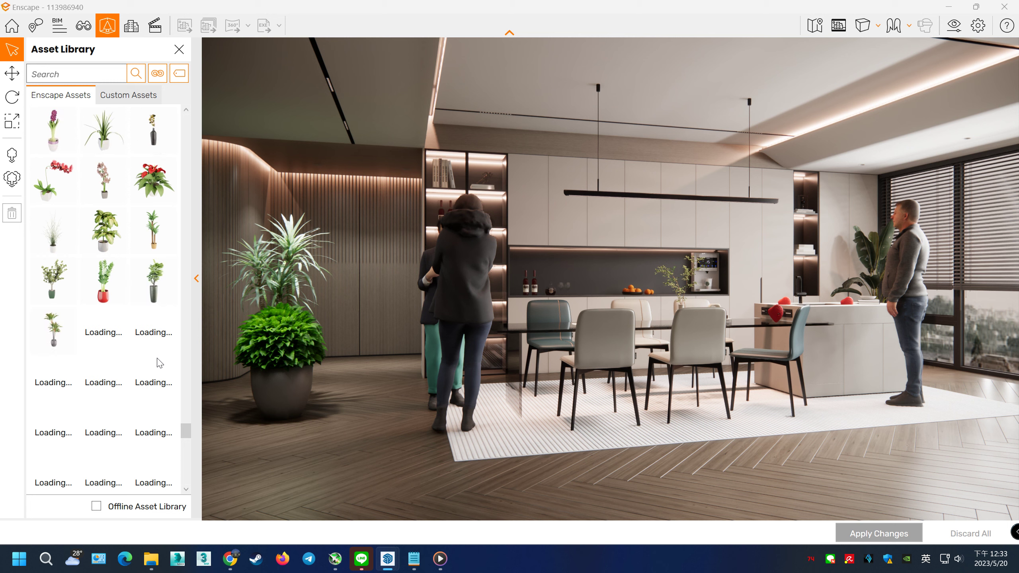
scroll(158, 363, "down", 2)
scroll(159, 363, "down", 1)
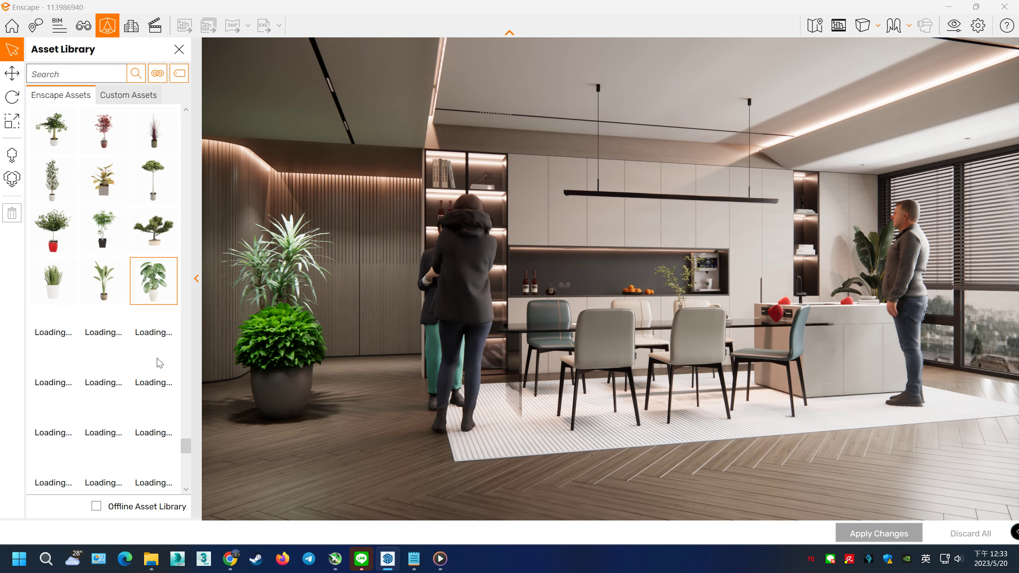
scroll(158, 364, "down", 3)
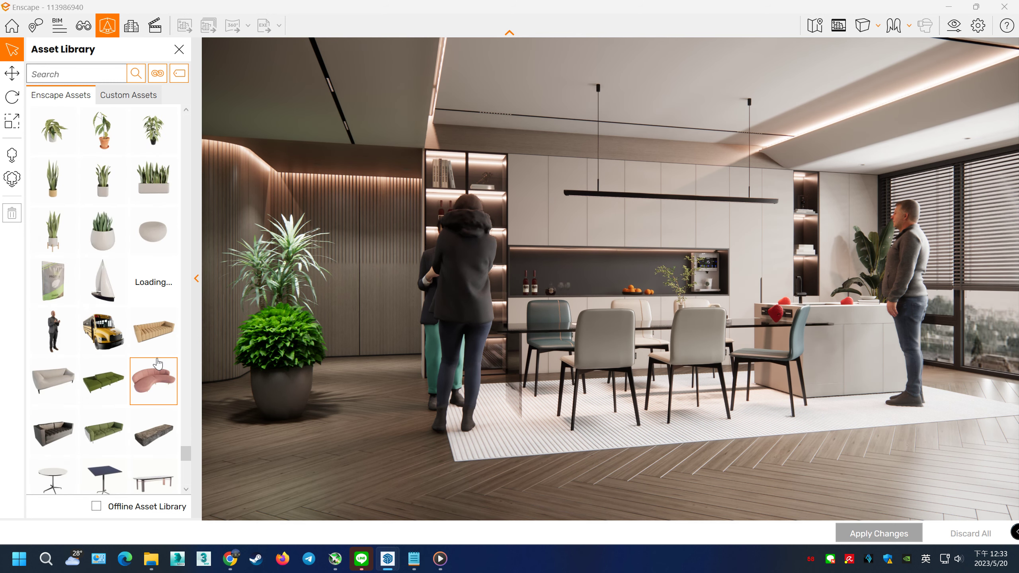
left_click(150, 321)
scroll(153, 238, "down", 3)
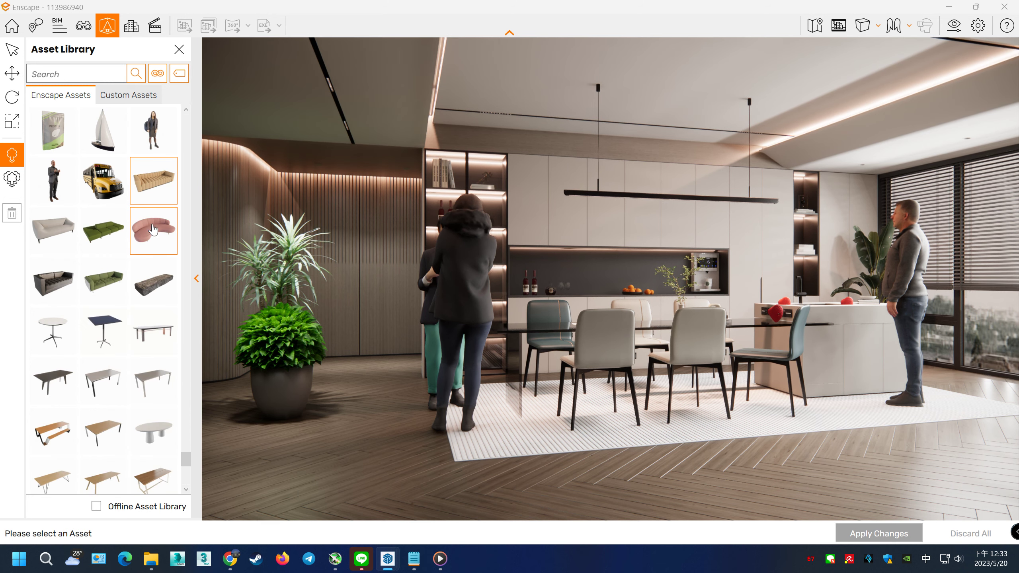
left_click(153, 237)
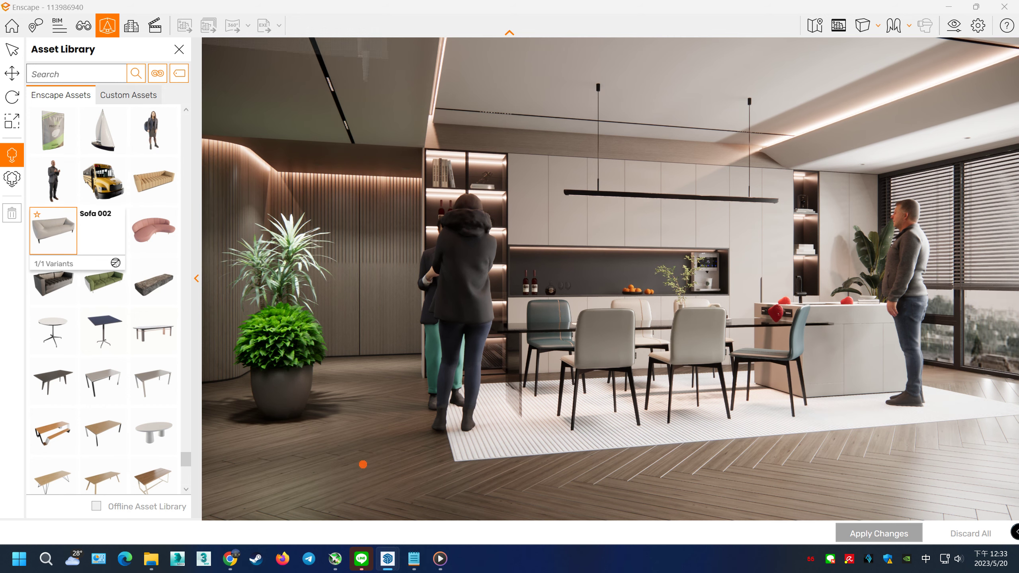
key("Escape")
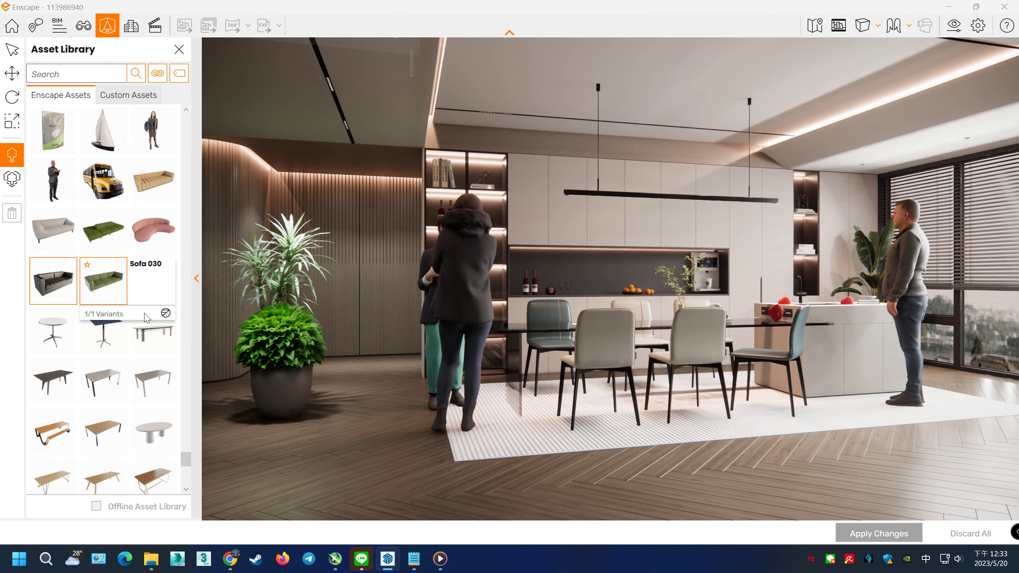
Try the cherry branch vase and stepping stone, then pick Pouf 014 for placement
scroll(174, 344, "down", 5)
scroll(174, 344, "down", 3)
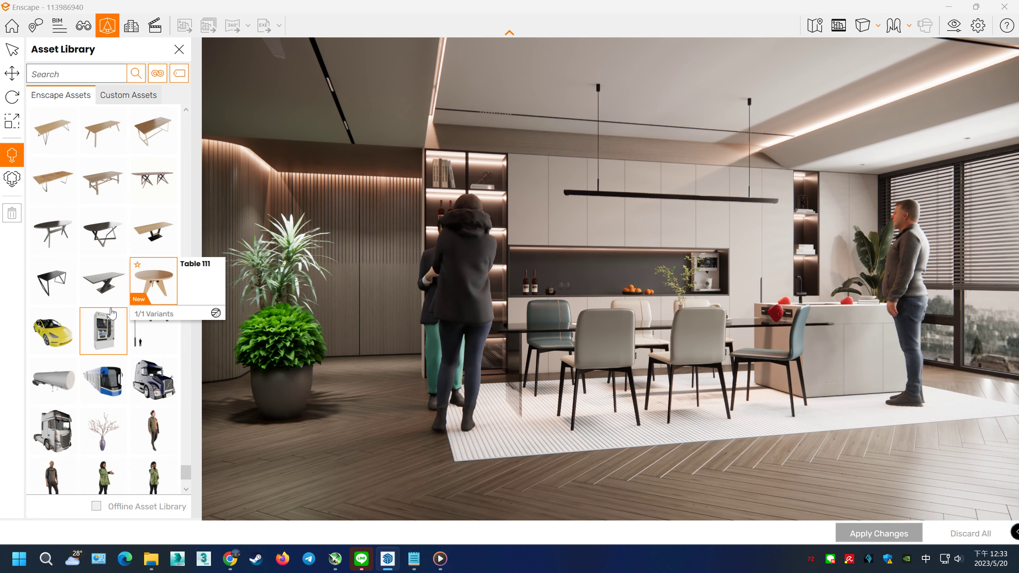
scroll(112, 309, "down", 3)
left_click(107, 289)
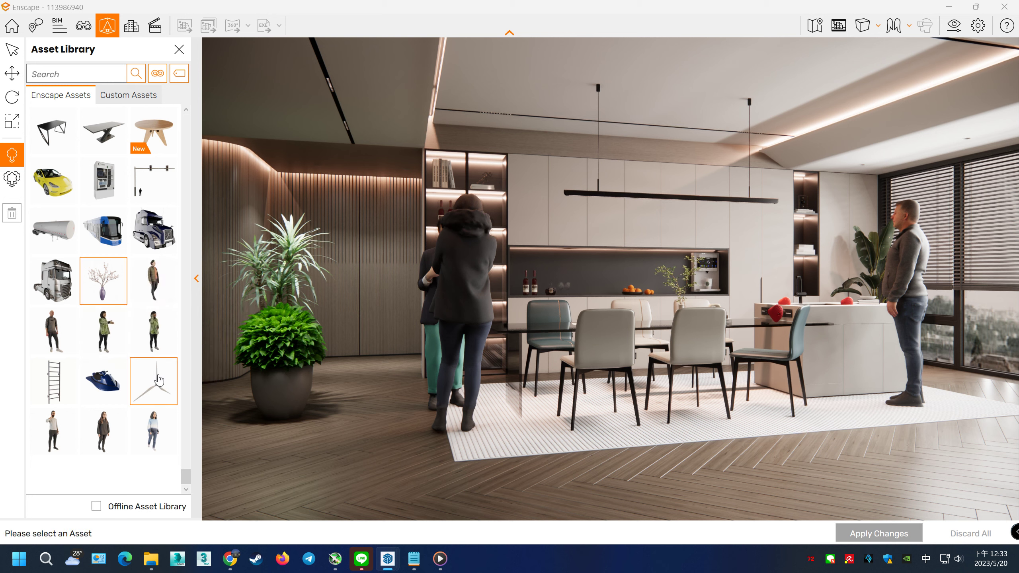
scroll(91, 332, "up", 3)
scroll(91, 332, "up", 3)
scroll(91, 332, "up", 3)
scroll(91, 333, "up", 3)
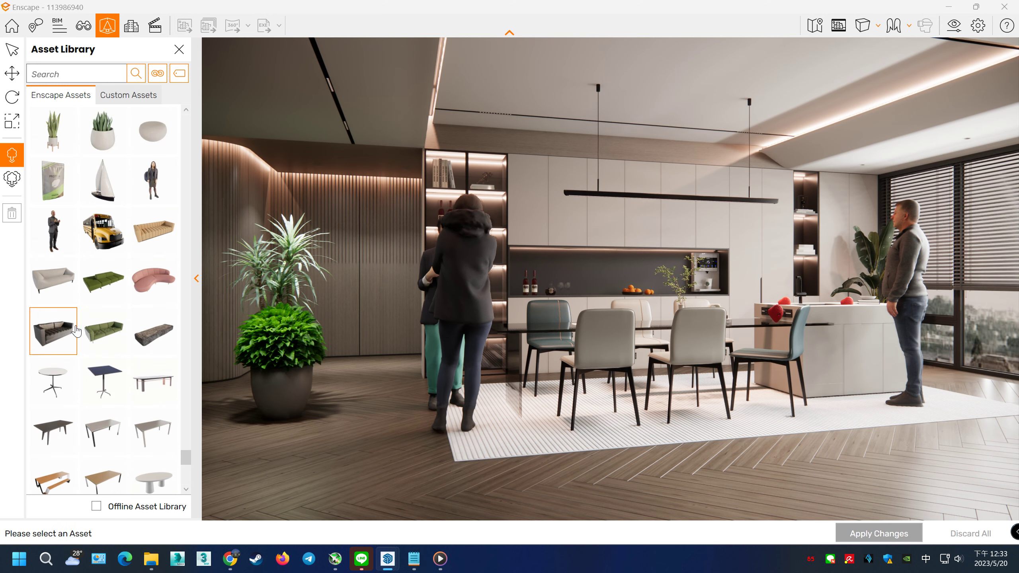
left_click(157, 342)
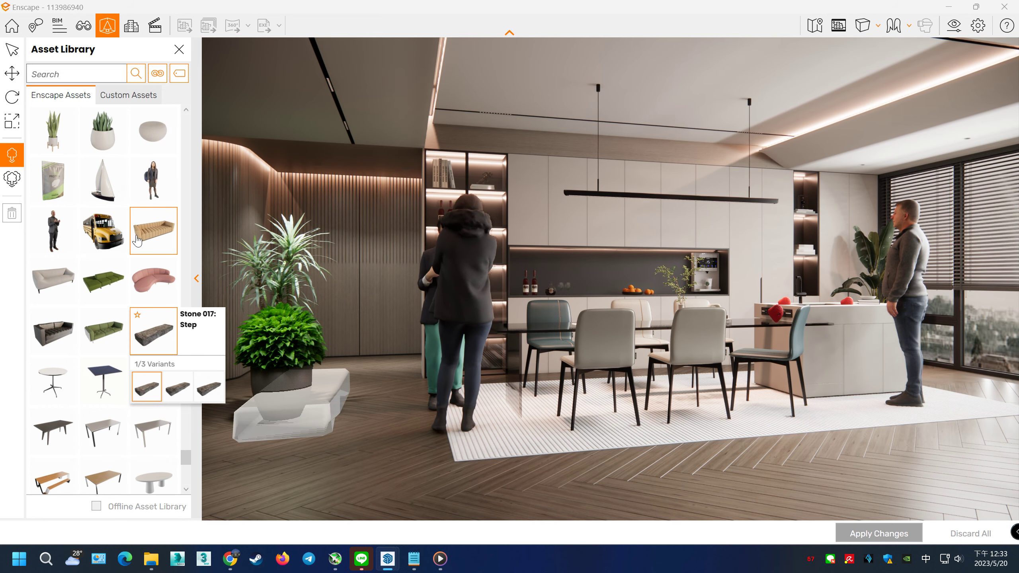
scroll(138, 240, "up", 2)
left_click(153, 230)
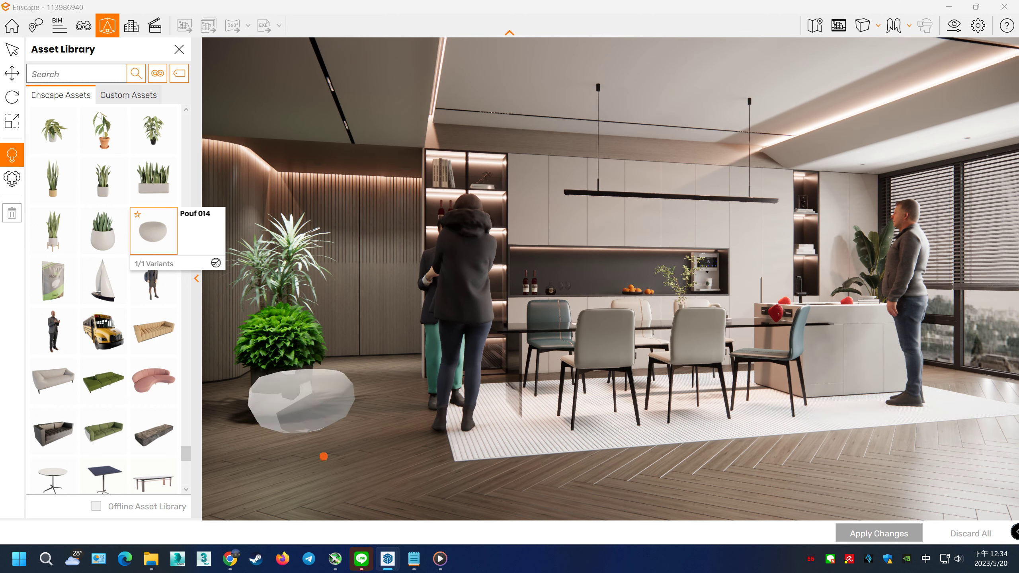
Place Pouf 014 on the floor before the potted plant and switch it to a black material
left_click(348, 462)
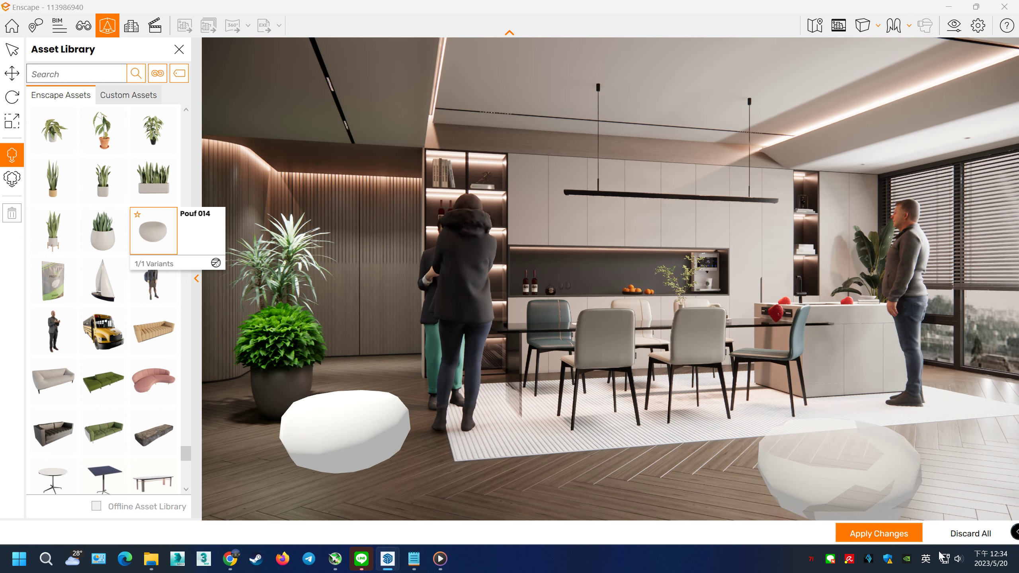
left_click(880, 533)
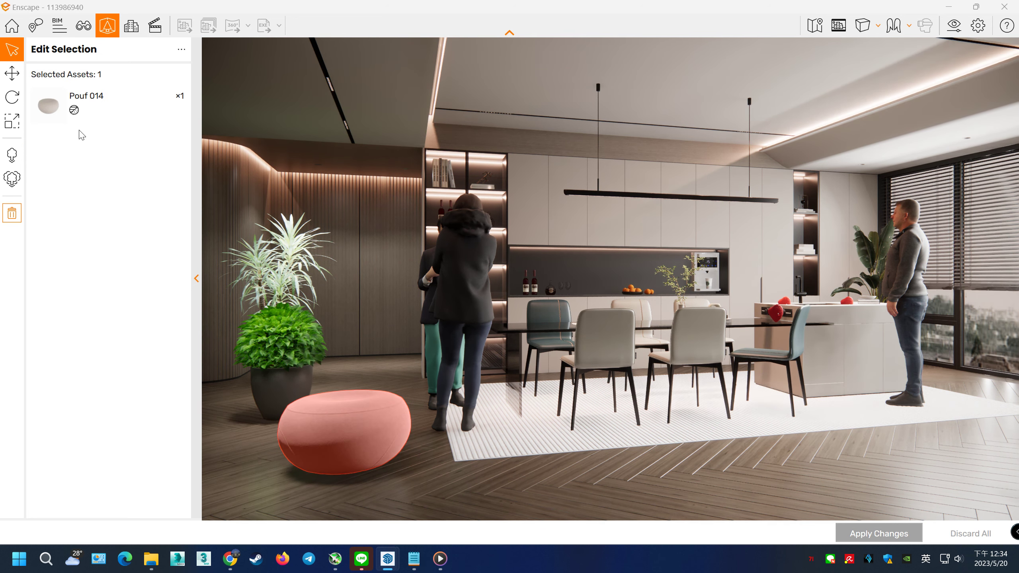
left_click(152, 160)
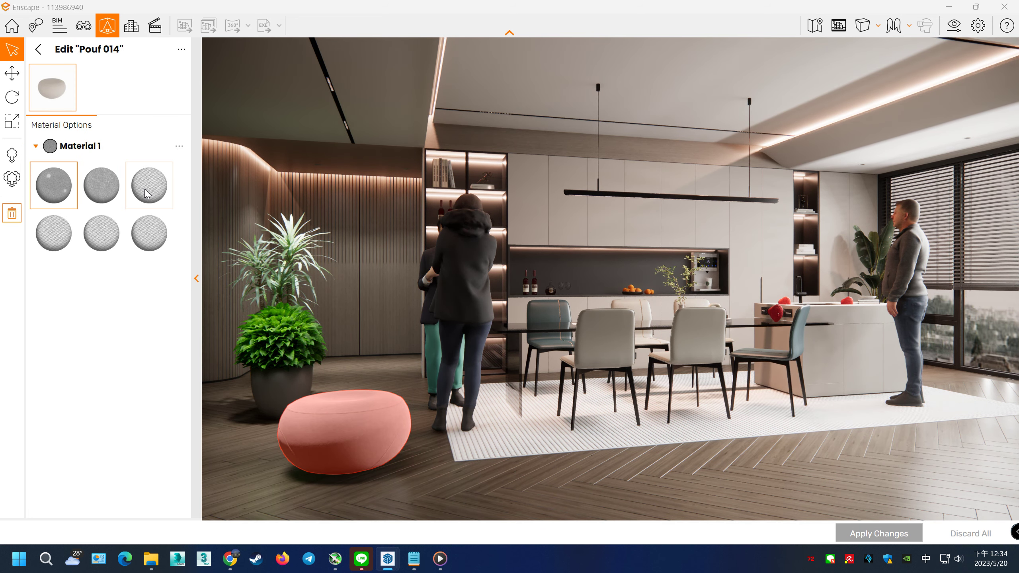
left_click(149, 185)
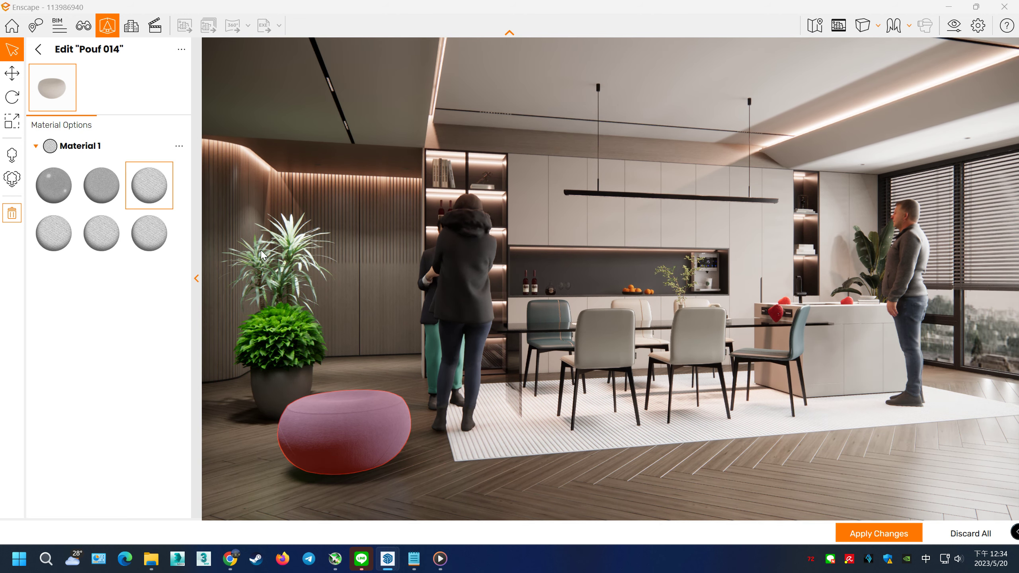
left_click(149, 234)
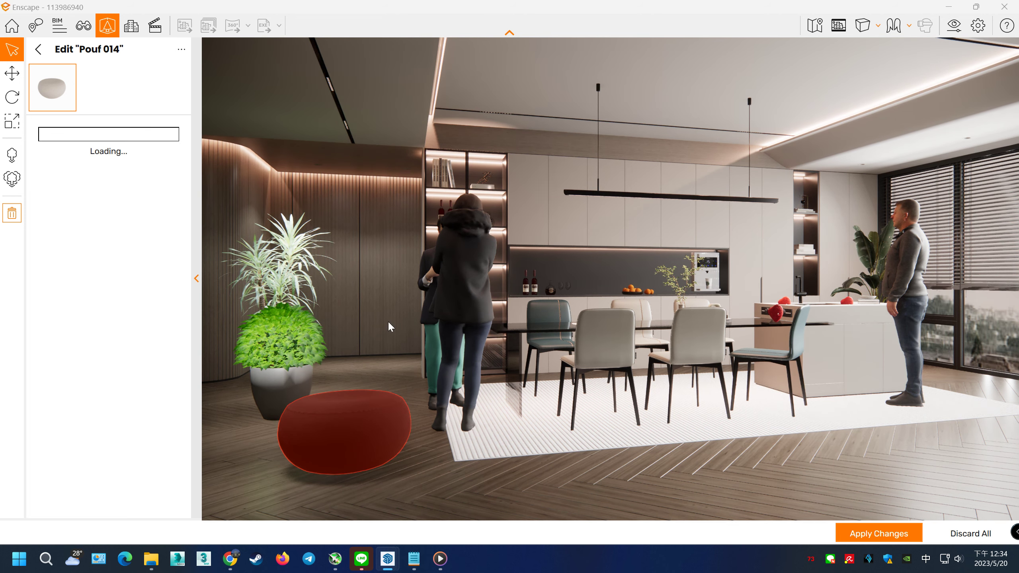
left_click(878, 533)
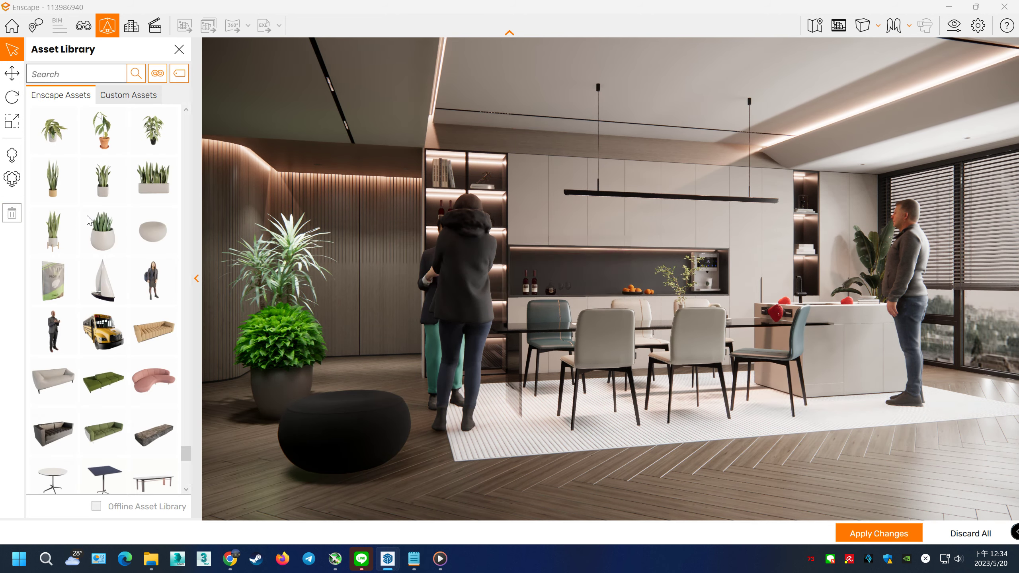
Scroll the asset library and view the office chair and motorbike asset details
scroll(128, 181, "up", 5)
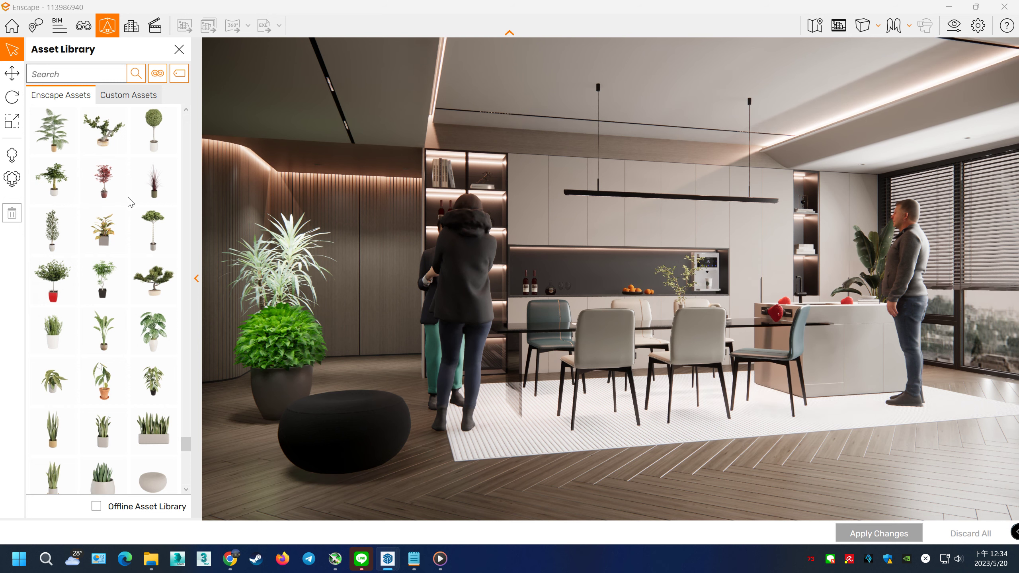
scroll(130, 193, "up", 5)
scroll(130, 203, "up", 2)
scroll(130, 203, "up", 2)
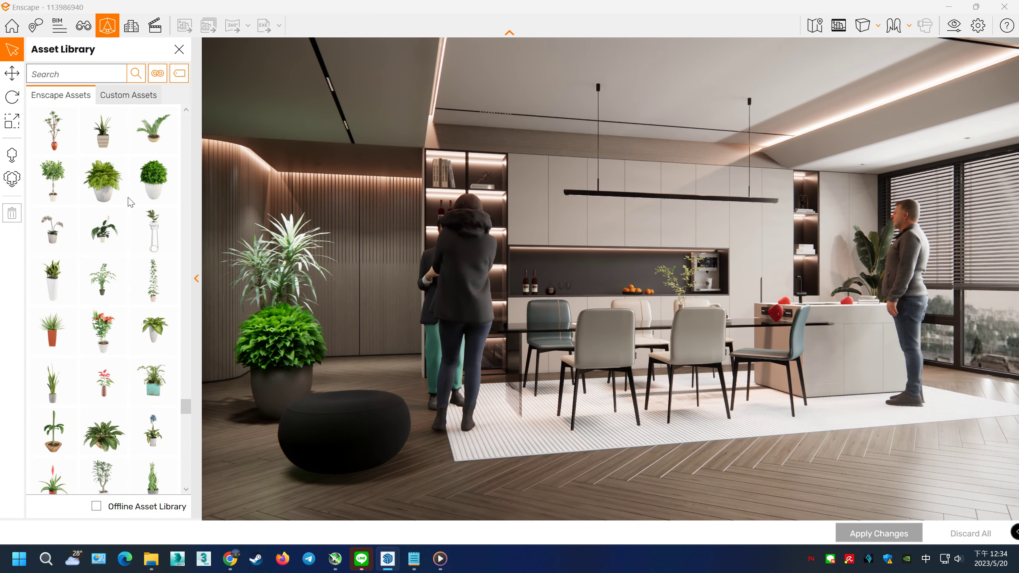
scroll(131, 204, "up", 2)
scroll(112, 281, "up", 2)
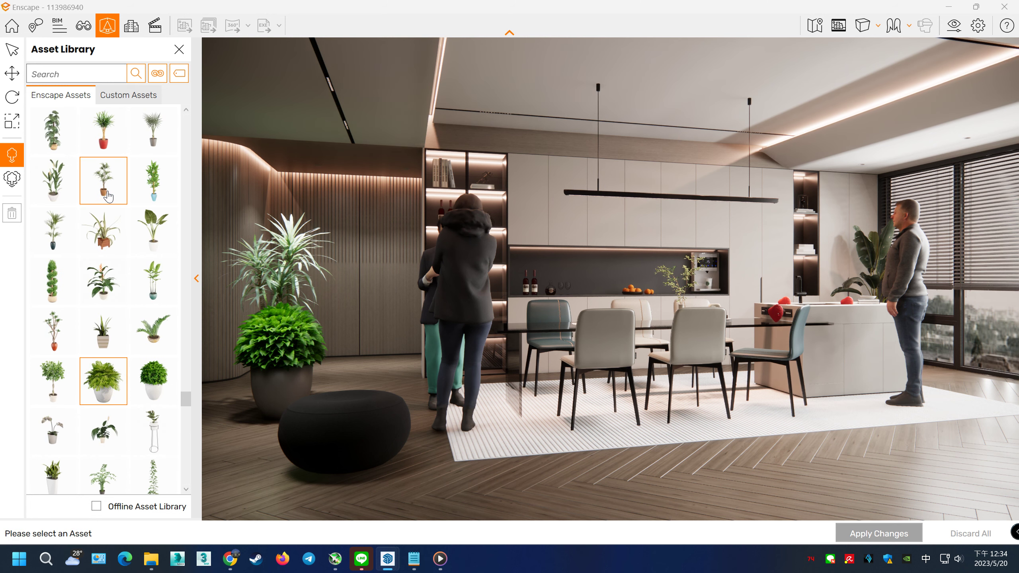
scroll(108, 197, "up", 2)
scroll(107, 196, "up", 2)
scroll(108, 197, "up", 2)
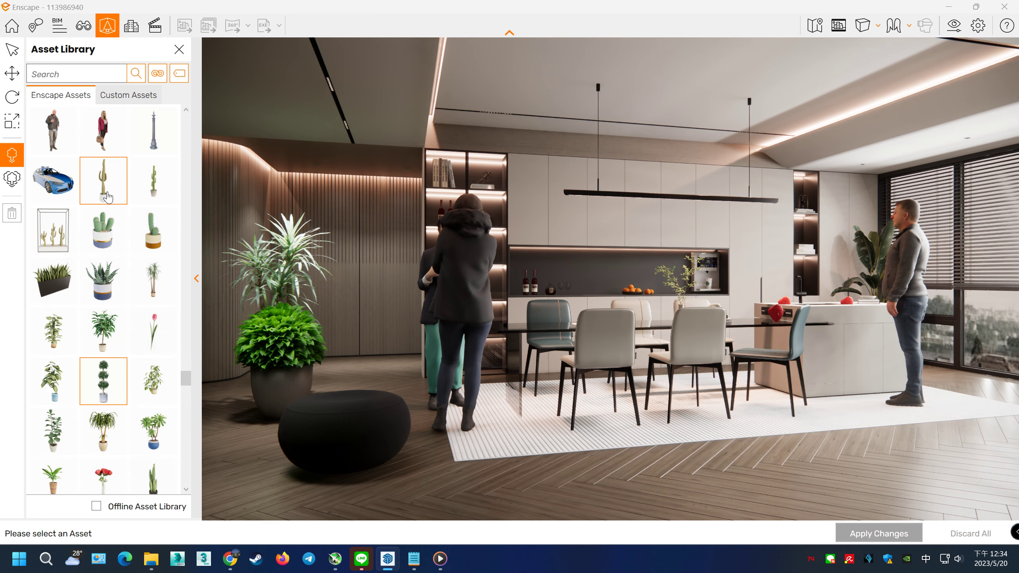
scroll(107, 196, "up", 3)
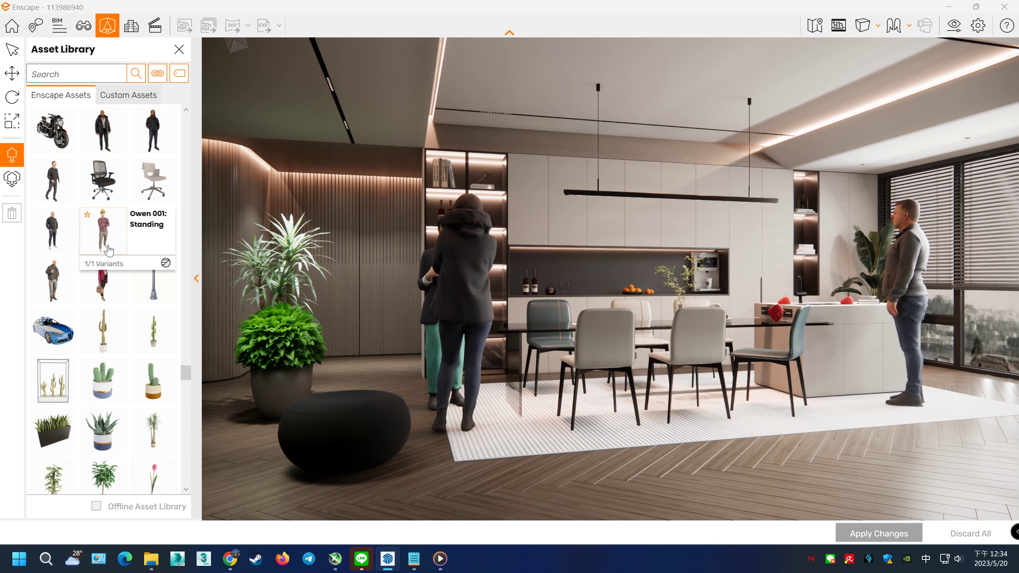
left_click(103, 190)
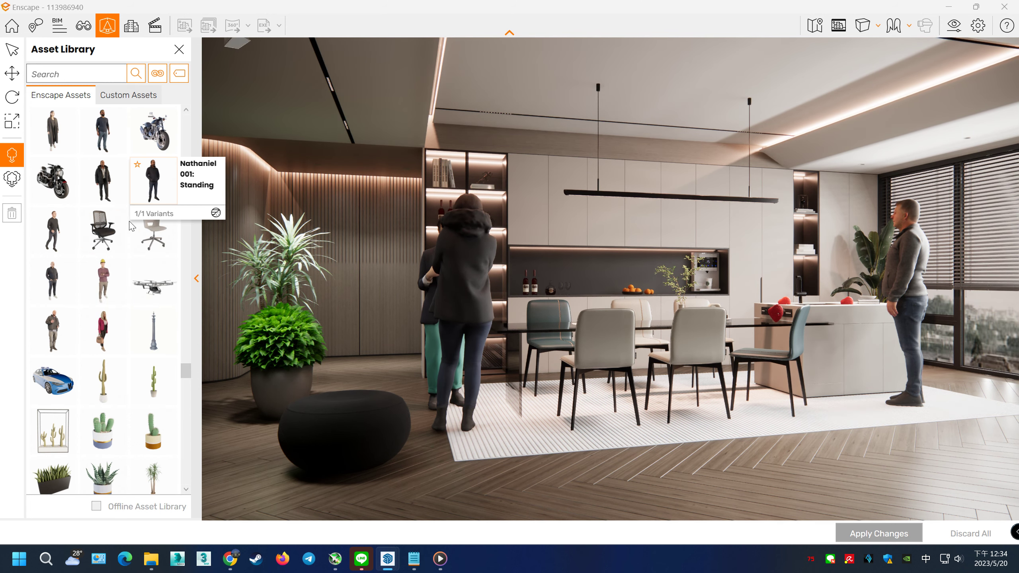
left_click(71, 195)
scroll(64, 186, "up", 2)
scroll(64, 186, "up", 2)
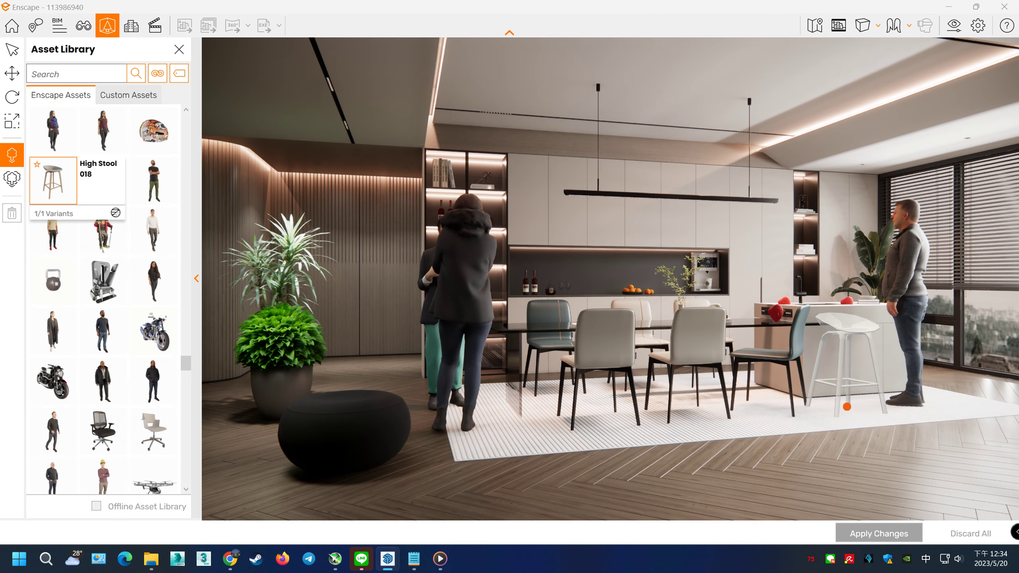
Place a high stool beside the kitchen island, rotate it about 94° on Y, and apply
left_click(844, 406)
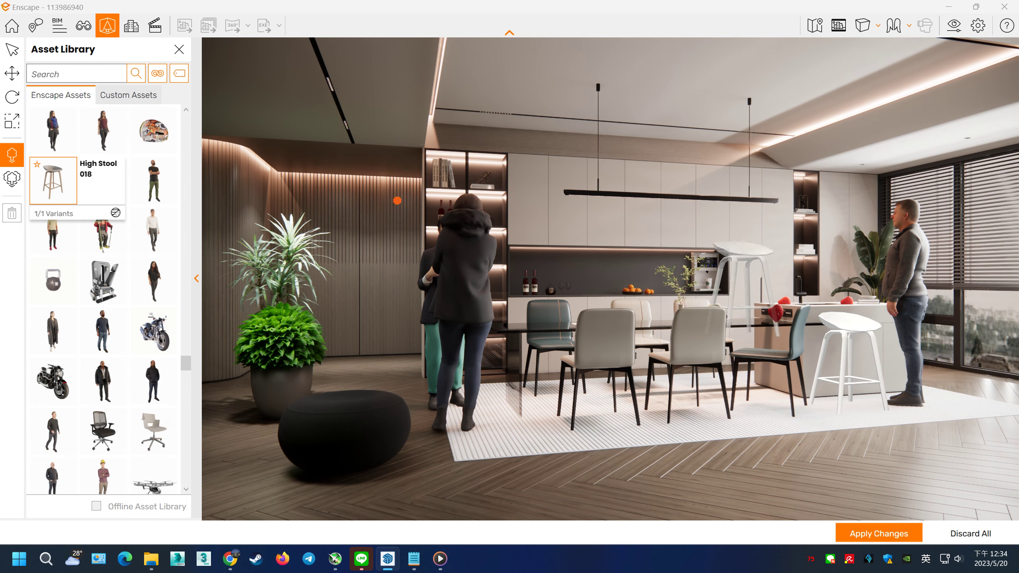
left_click(12, 49)
left_click(821, 327)
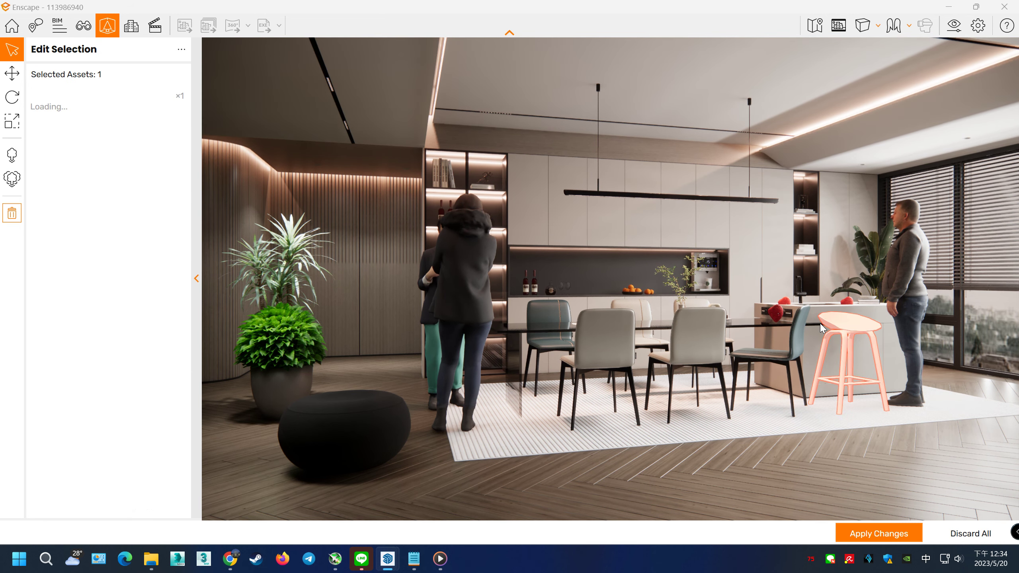
left_click(14, 101)
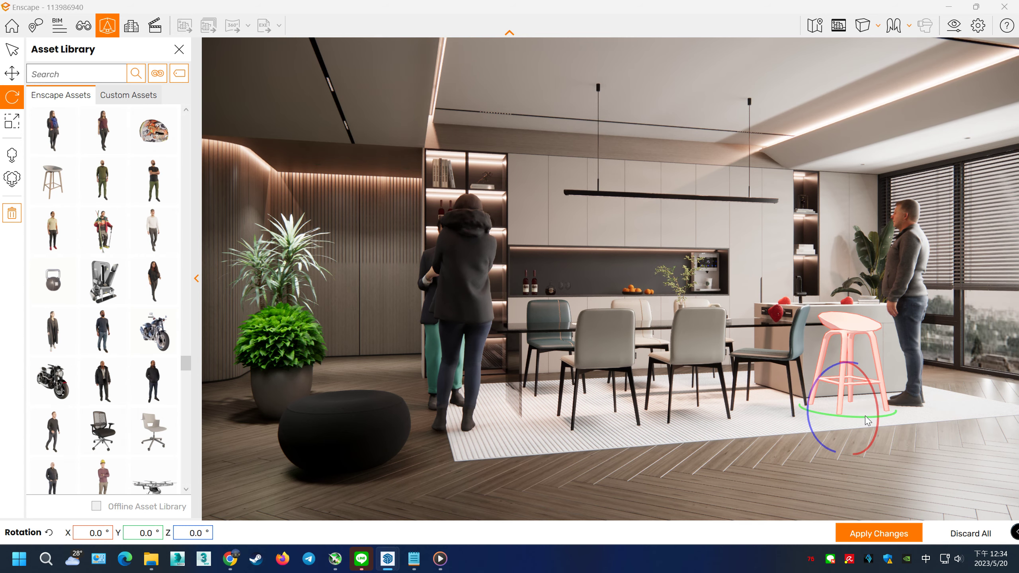
left_click_drag(864, 423, 717, 390)
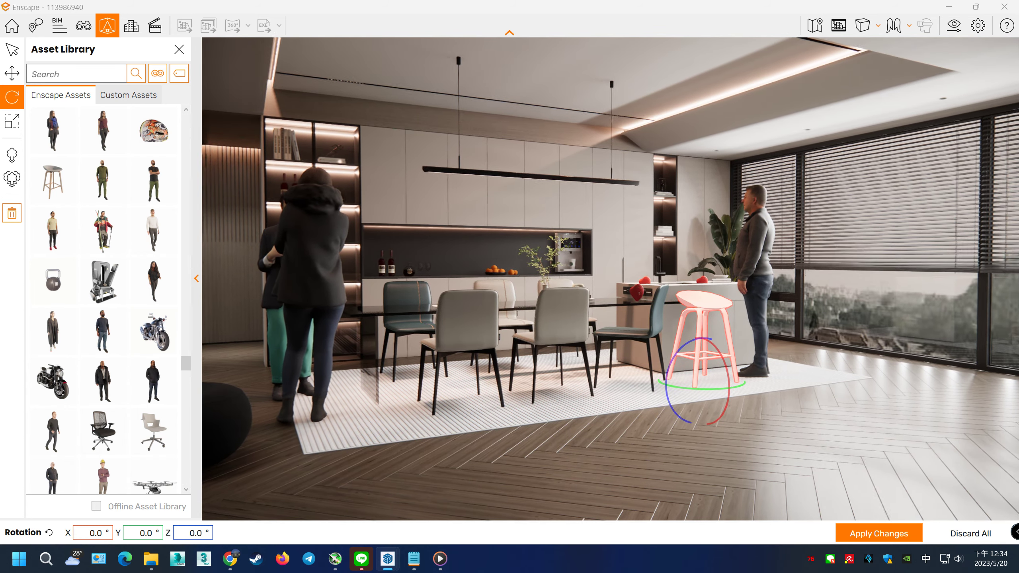
left_click_drag(709, 395, 746, 383)
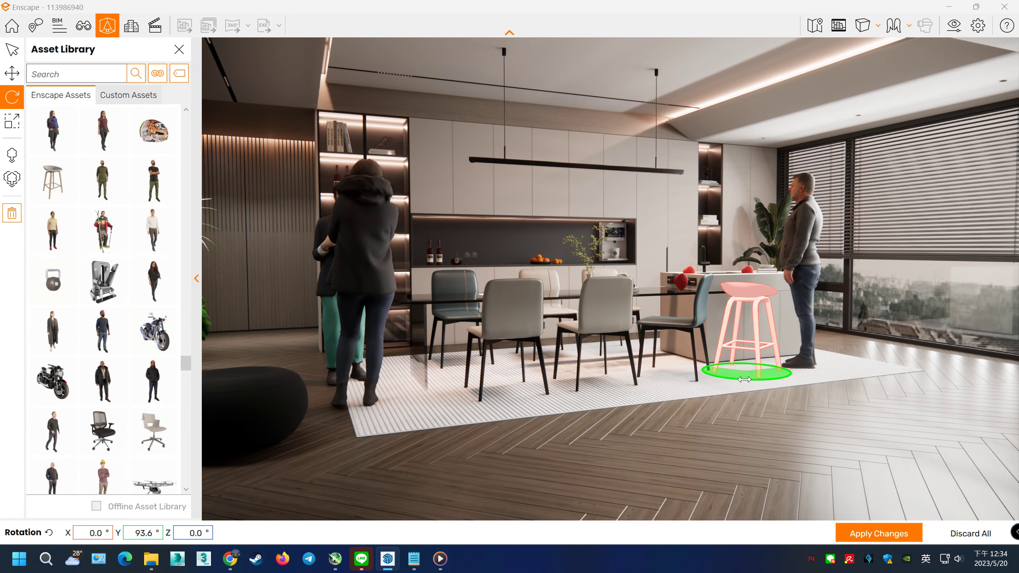
left_click(901, 532)
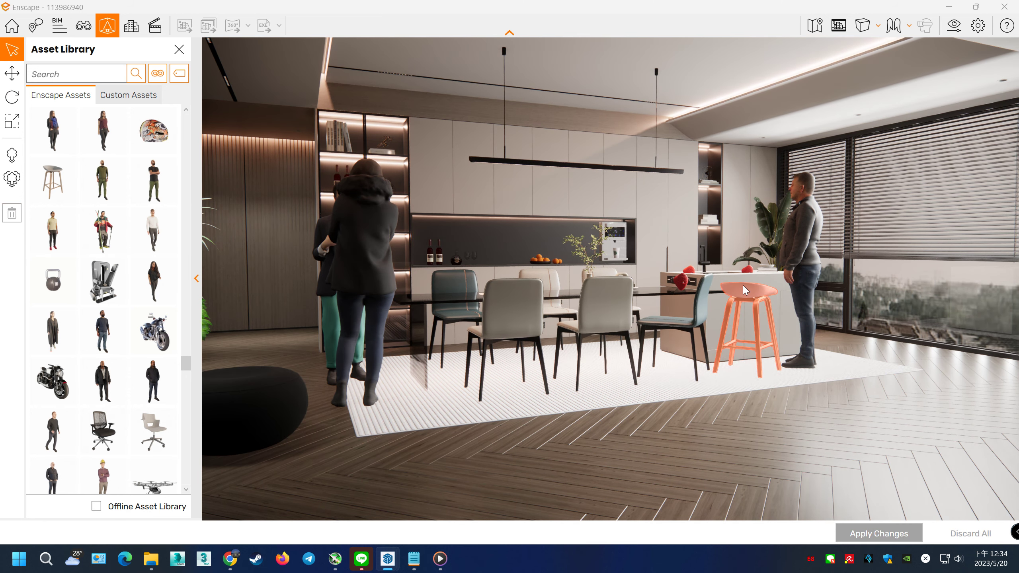
Set the High Stool 018 seat colour to light teal and apply
left_click(156, 118)
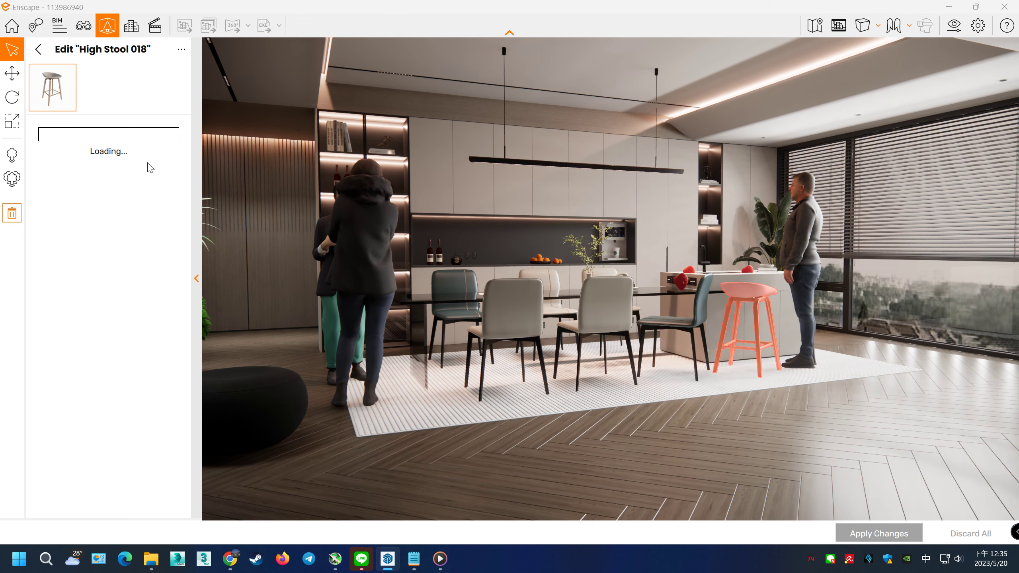
left_click(160, 190)
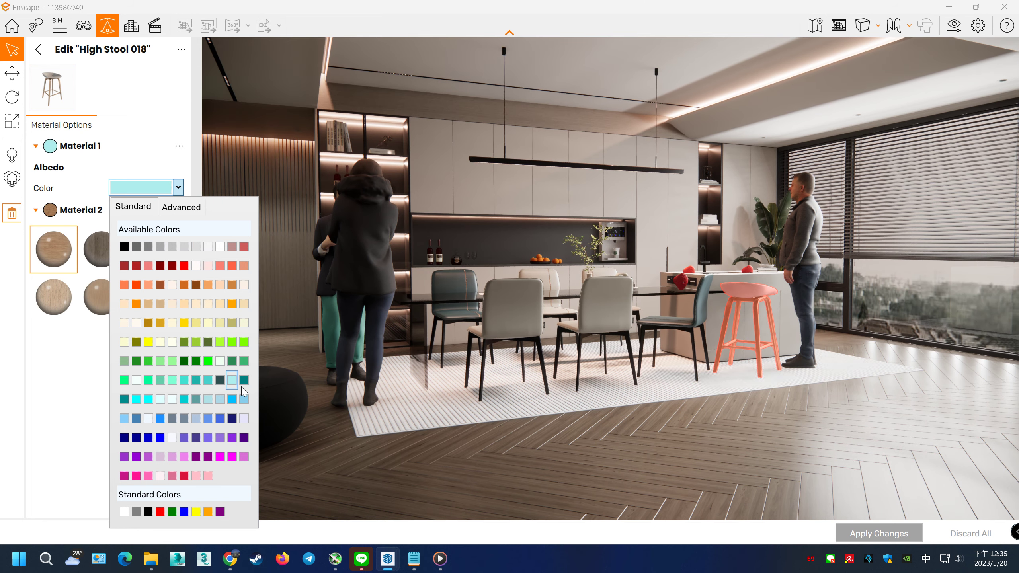
left_click(234, 383)
left_click(899, 540)
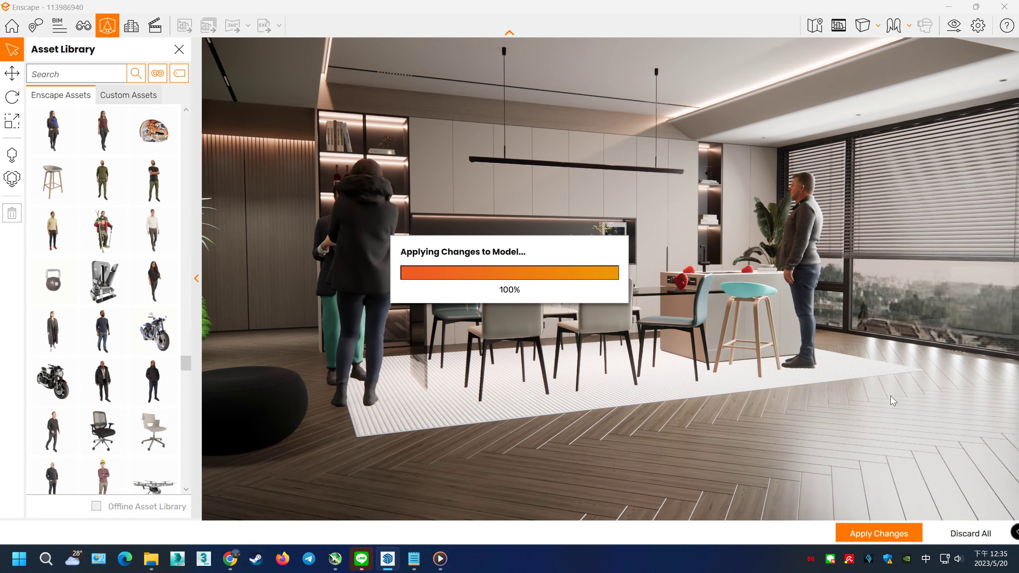
Give the stool a wooden frame and a black seat, then apply
left_click(758, 303)
left_click(128, 108)
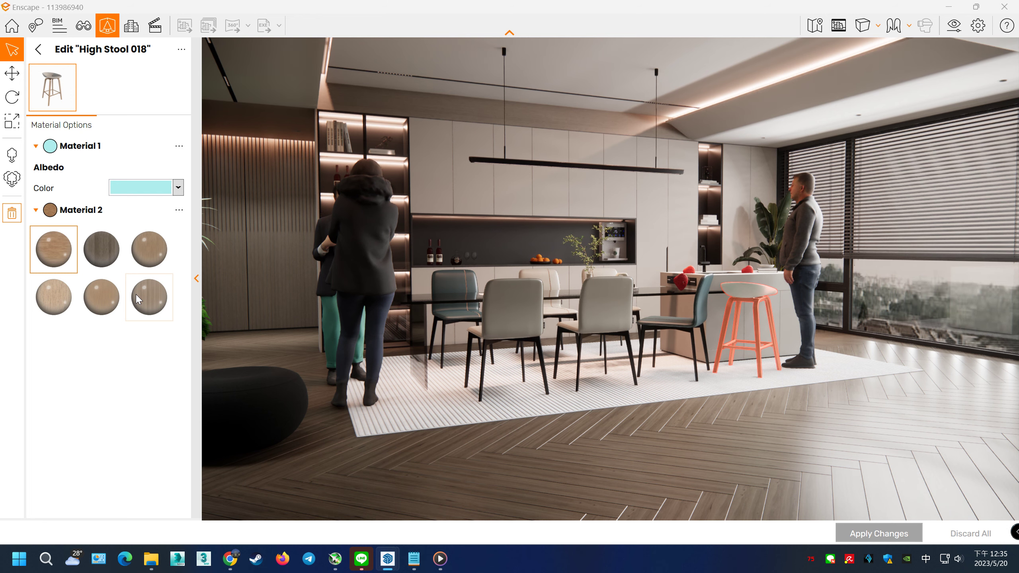
left_click(137, 299)
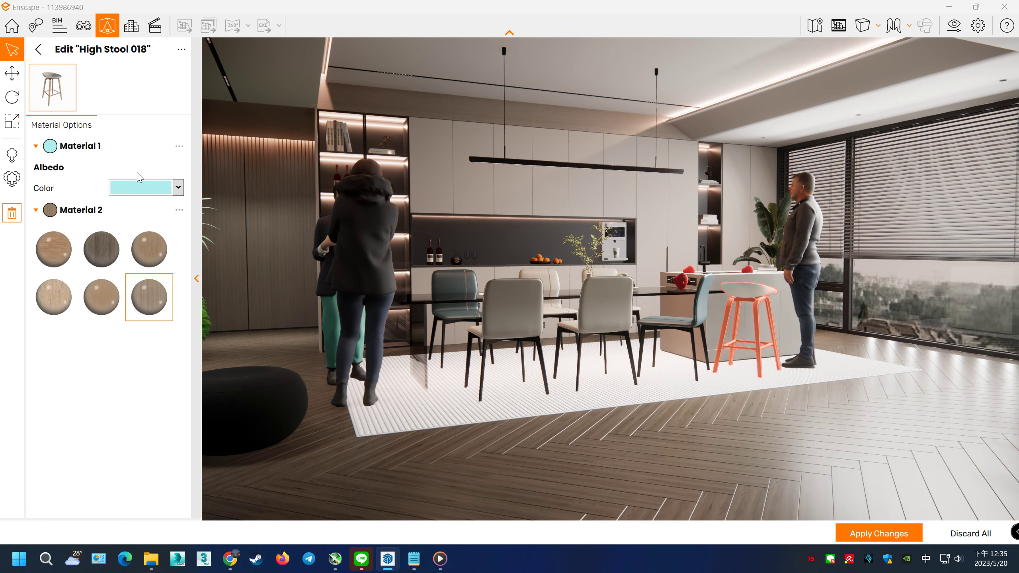
left_click(138, 191)
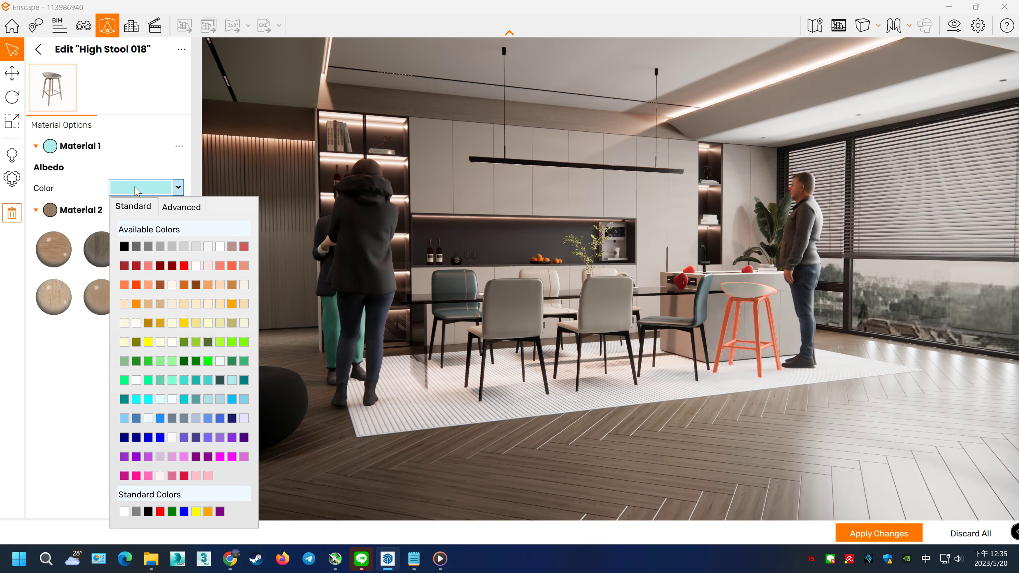
left_click(124, 246)
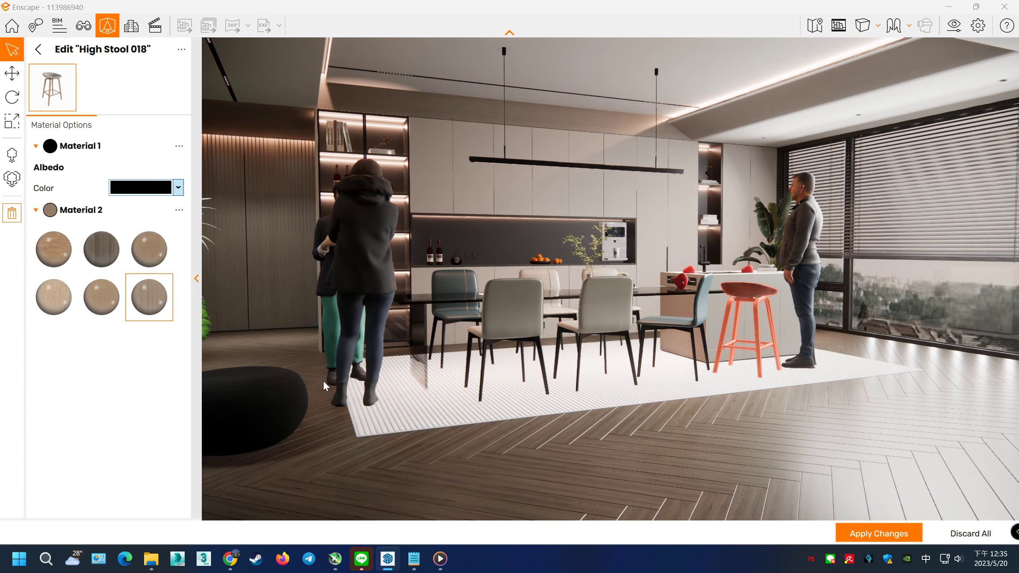
left_click(896, 535)
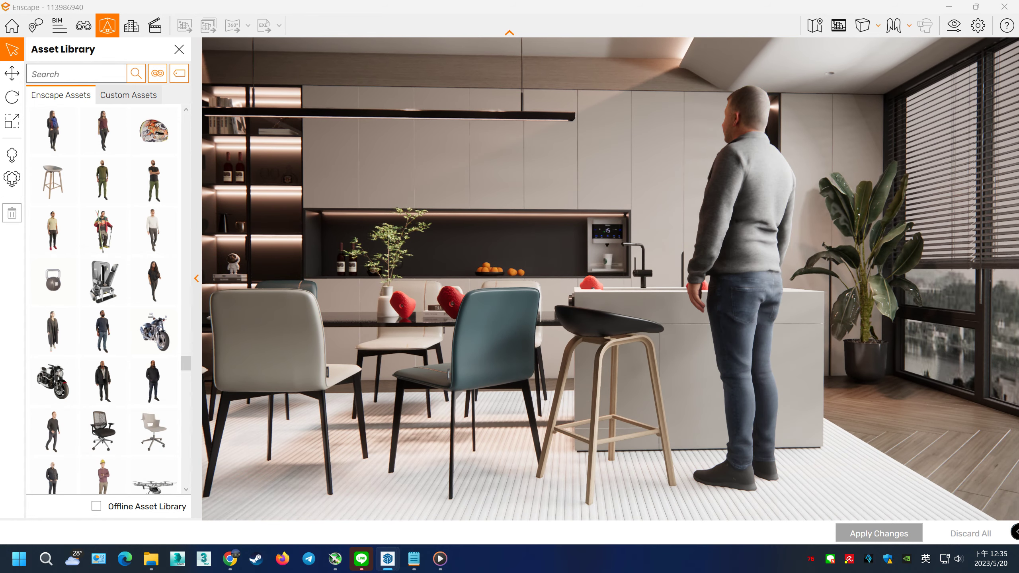
Dismiss the MSI Afterburner window and scroll the asset library up to the tree assets
key("alt+Tab")
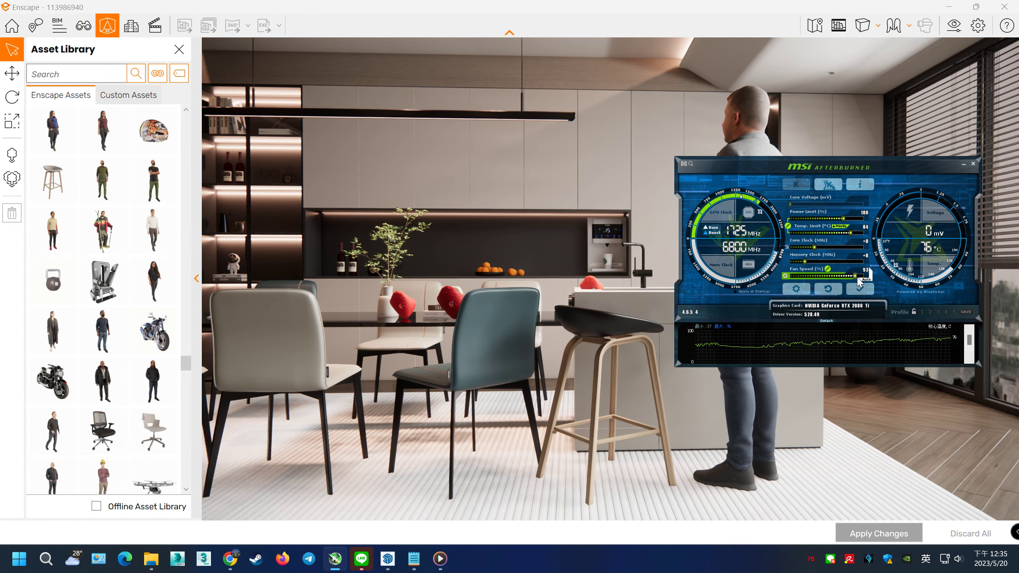
left_click(703, 22)
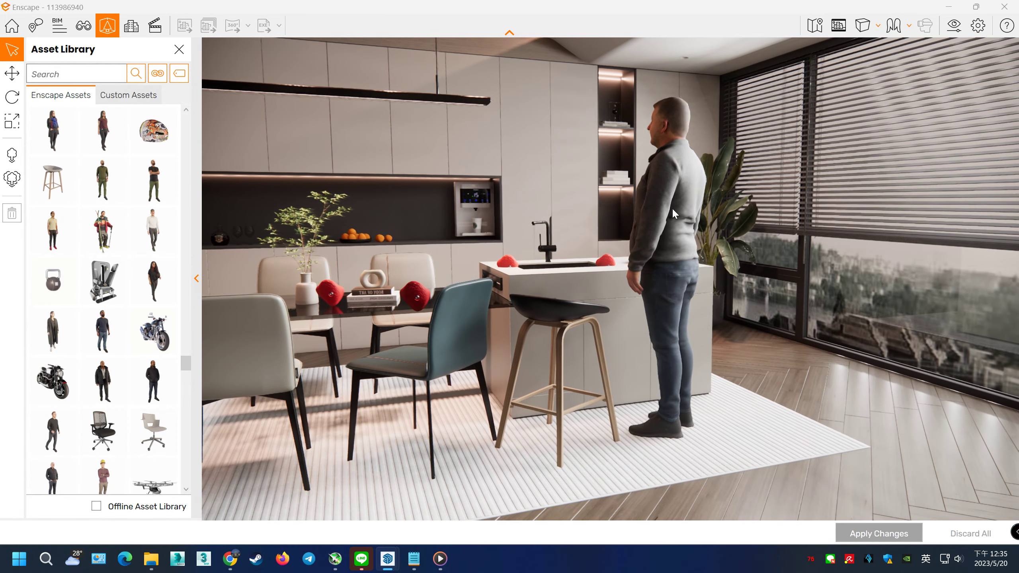
scroll(160, 181, "up", 3)
scroll(158, 195, "up", 3)
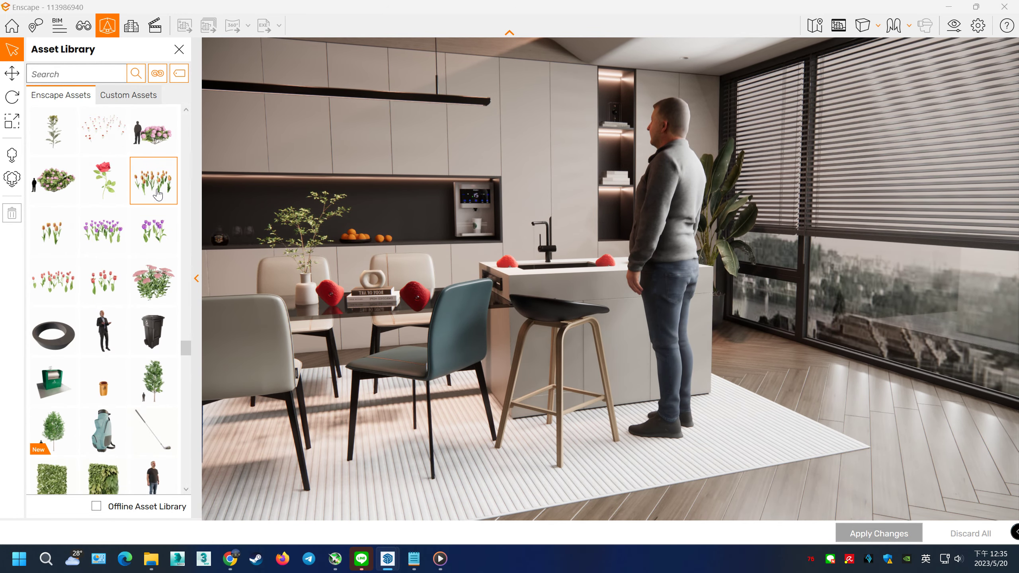
scroll(157, 195, "up", 3)
scroll(158, 194, "up", 2)
scroll(158, 195, "up", 2)
scroll(157, 195, "up", 2)
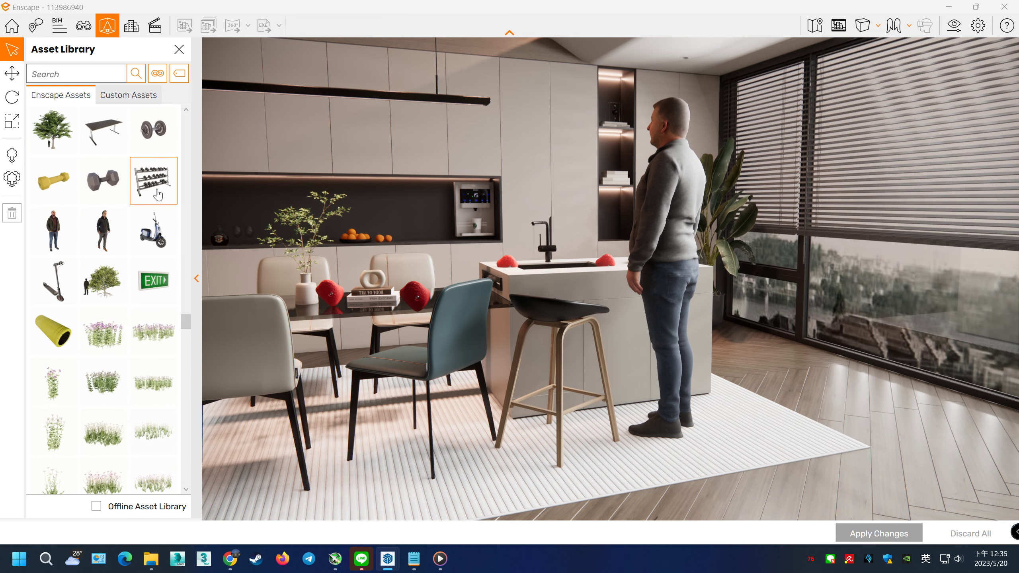
scroll(158, 195, "up", 3)
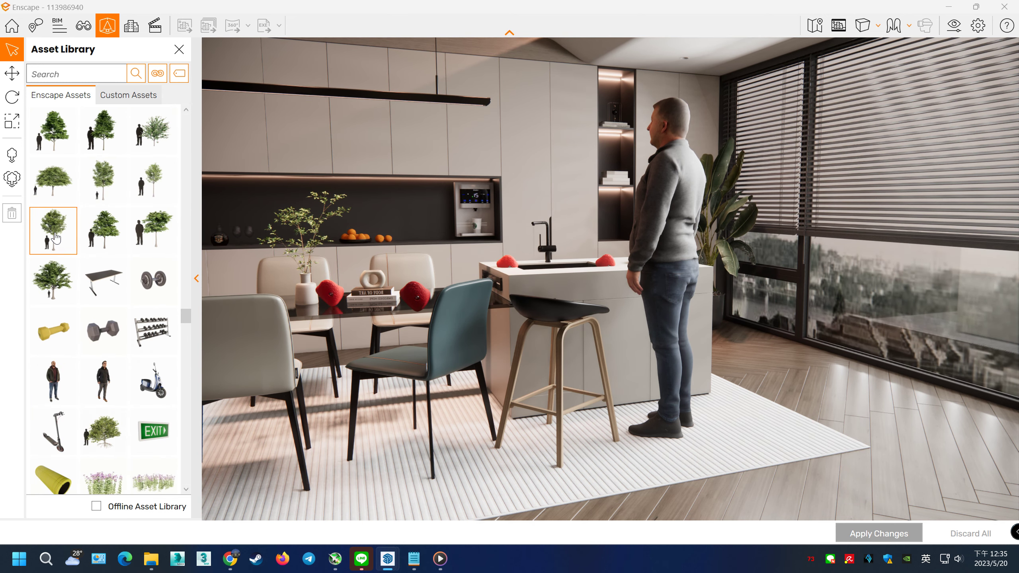
mouse_move(102, 181)
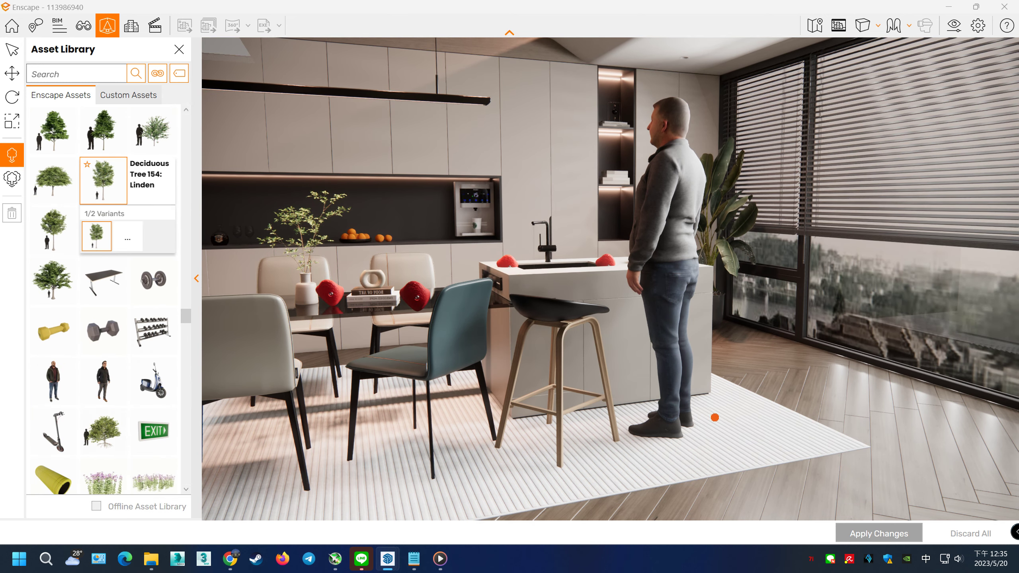
key("Escape")
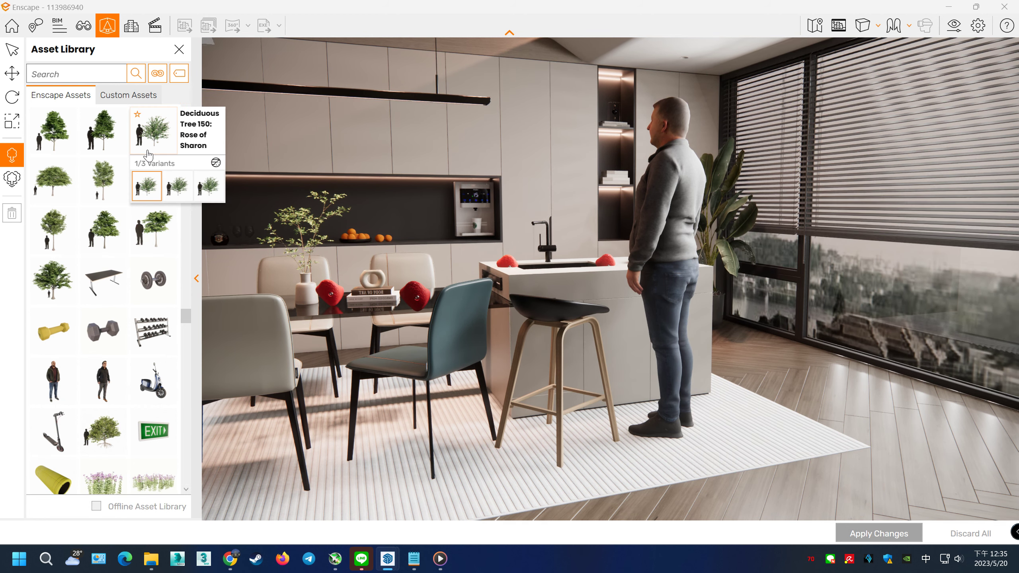
Place Deciduous Tree 150: Rose of Sharon by the window and apply it
left_click(163, 192)
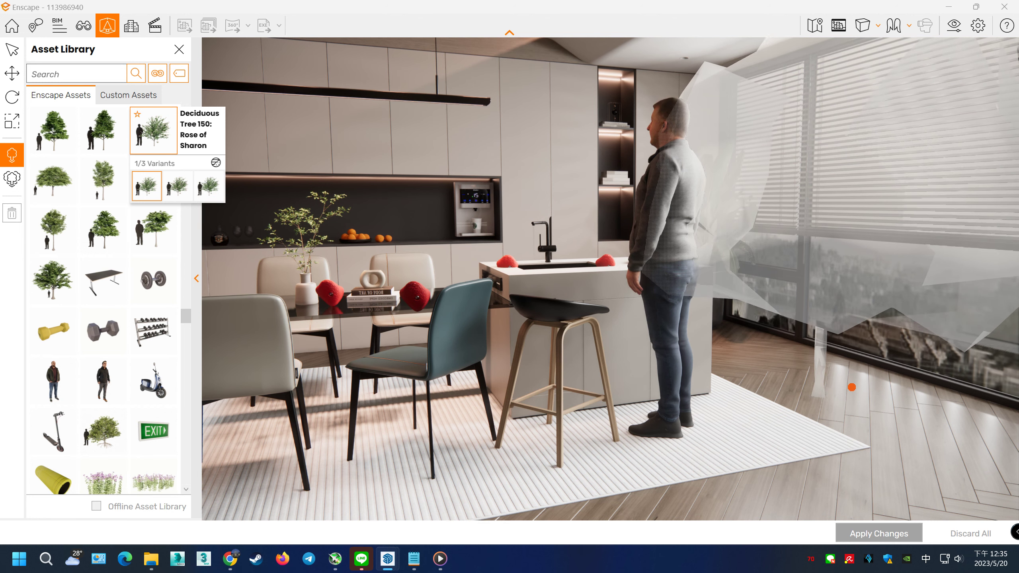
left_click(920, 410)
left_click(878, 533)
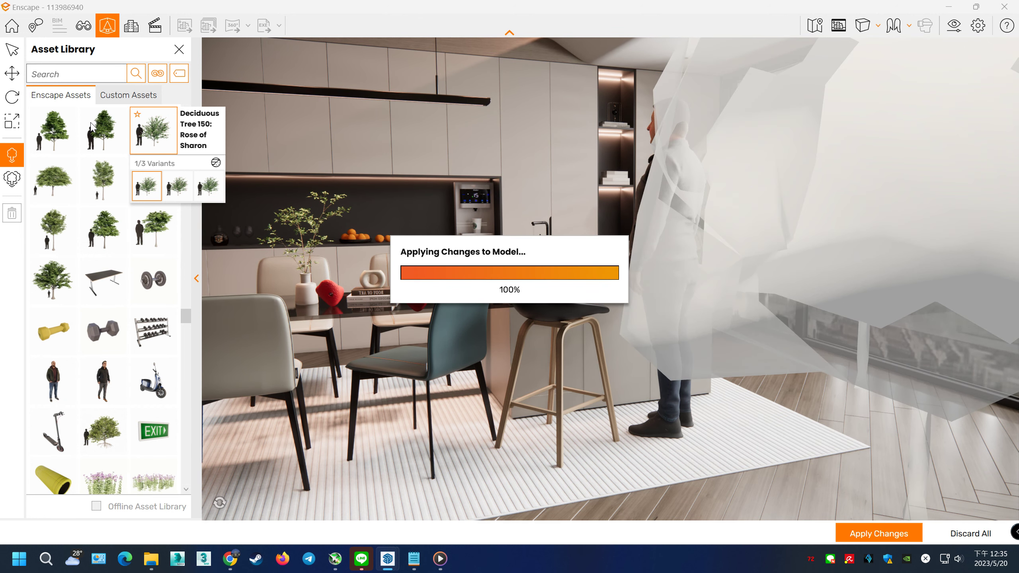
Switch the tree foliage to the third Material 1 variant, apply, and exit the editor
left_click(11, 53)
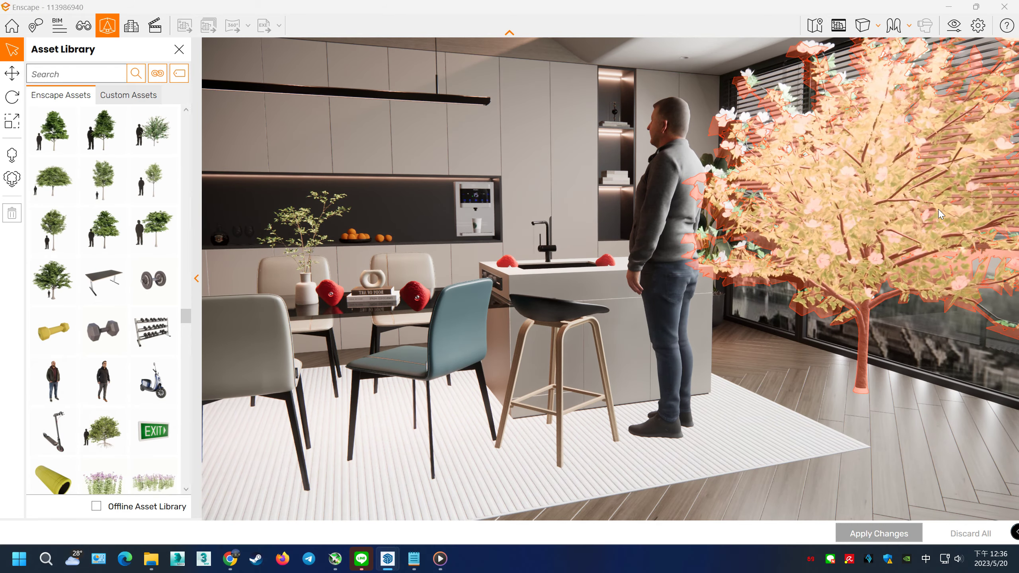
left_click(914, 218)
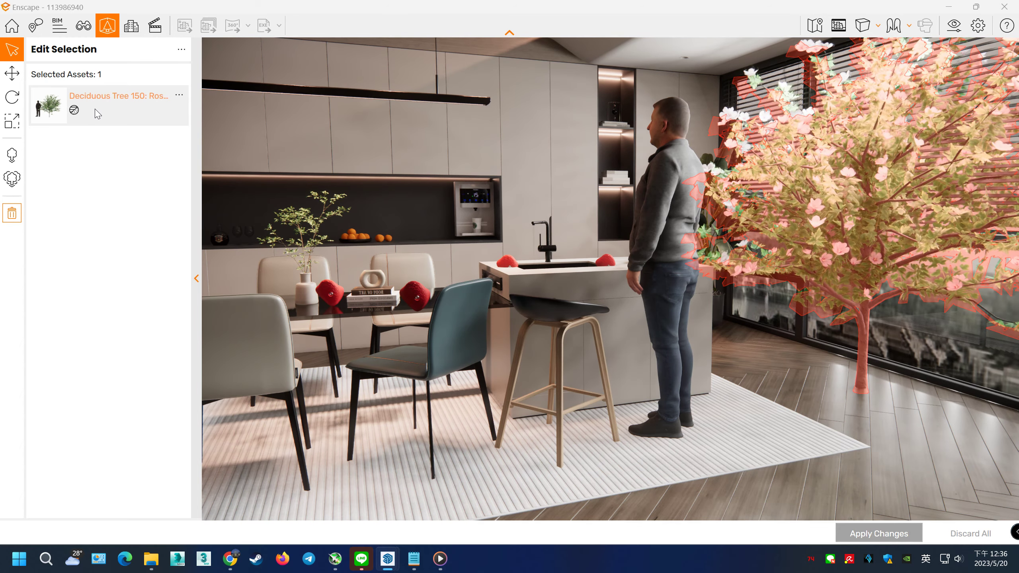
left_click(80, 111)
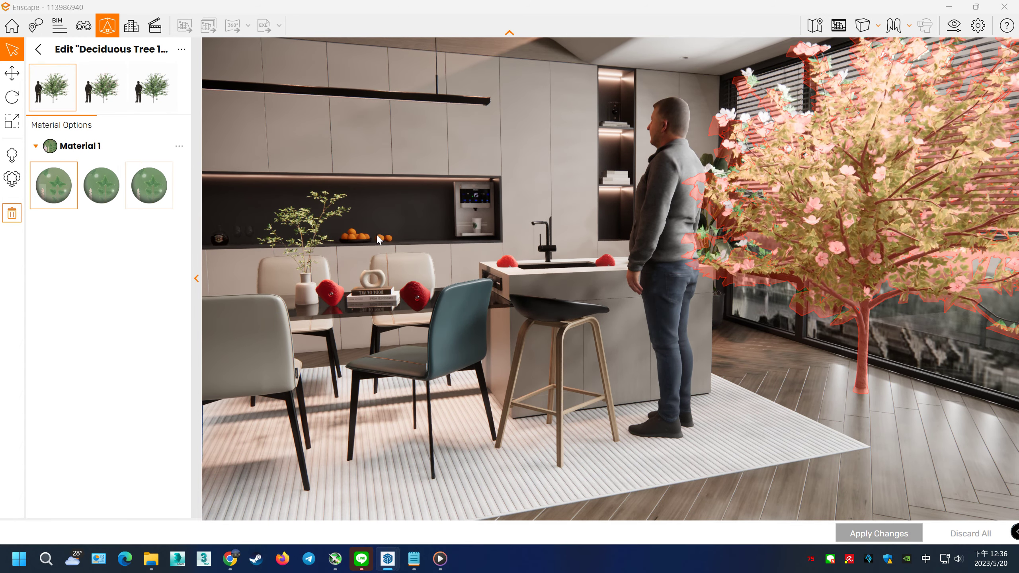
left_click(149, 185)
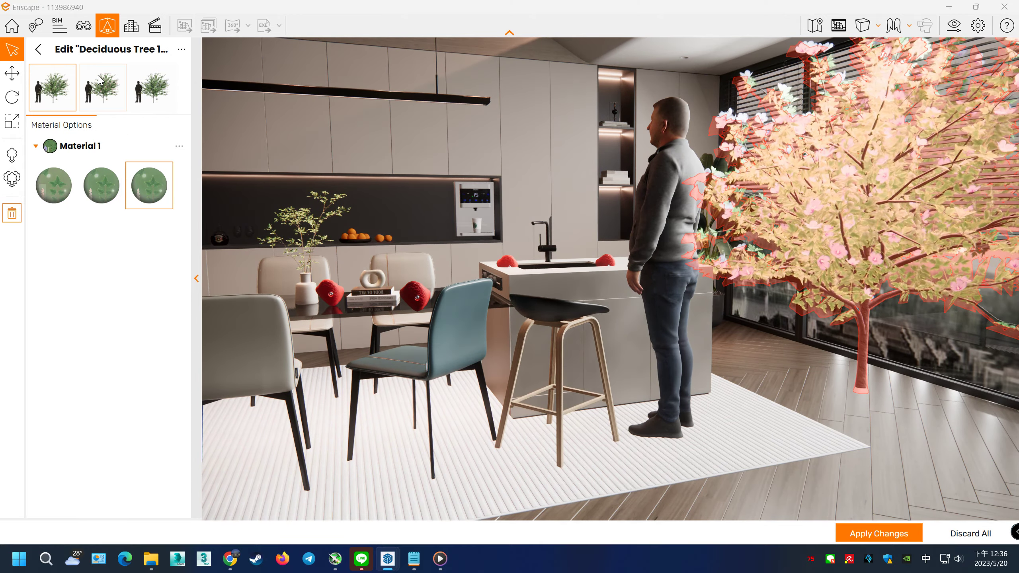
left_click(887, 536)
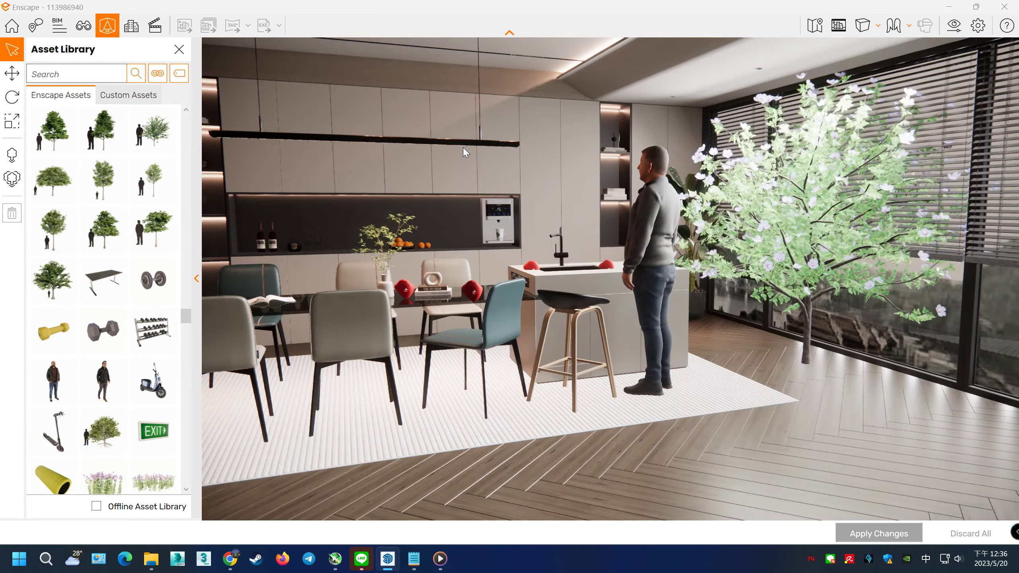
left_click(815, 282)
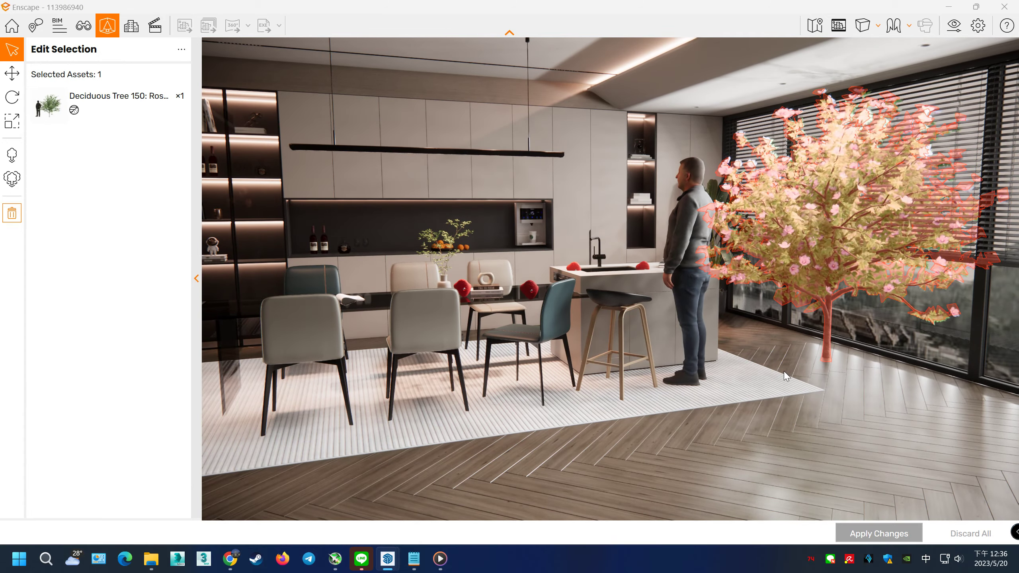
key("Escape")
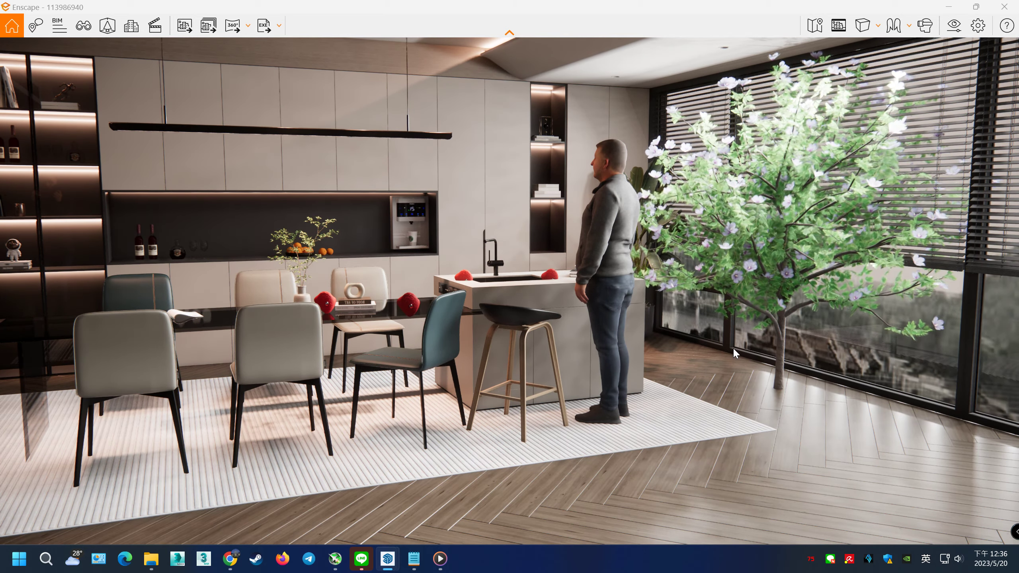
key("s")
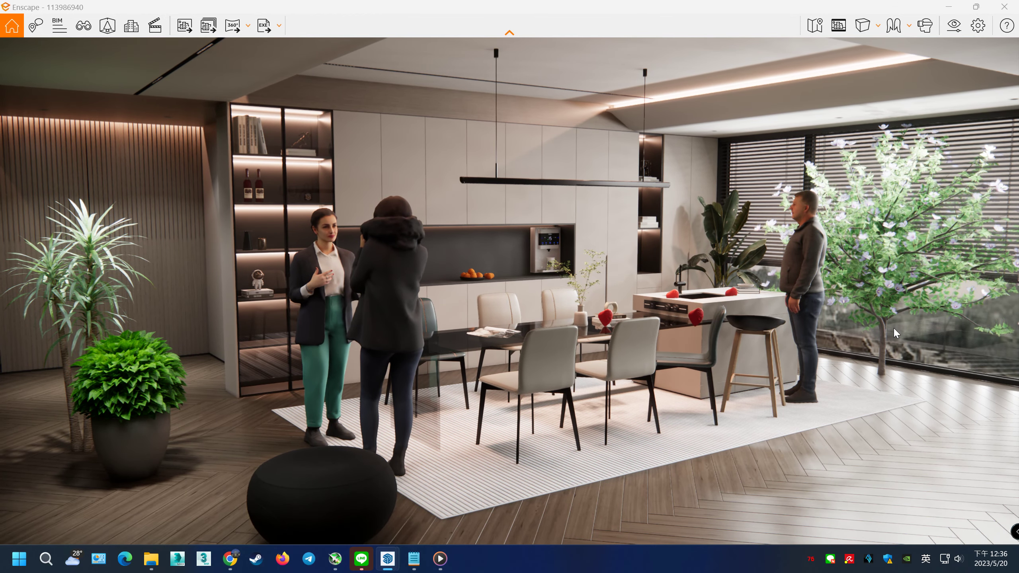
Select the standing man and drag him along the Move gizmo axes
left_click(107, 26)
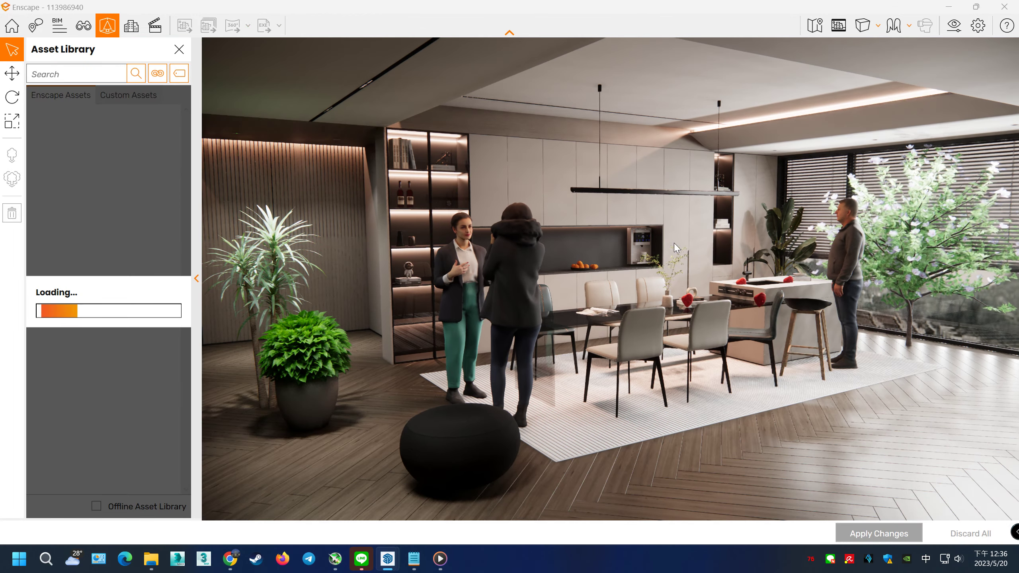
left_click(905, 281)
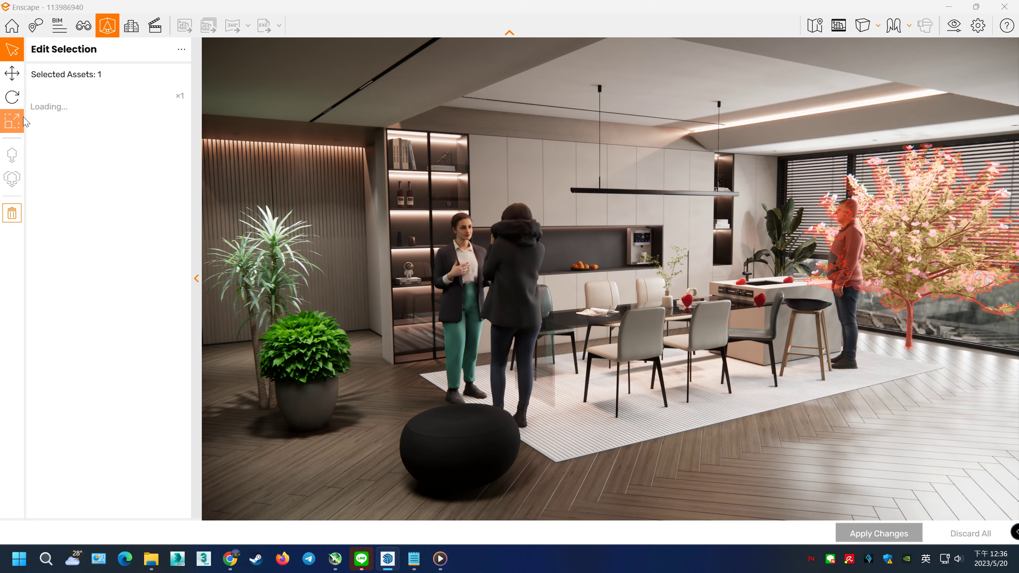
left_click(848, 254)
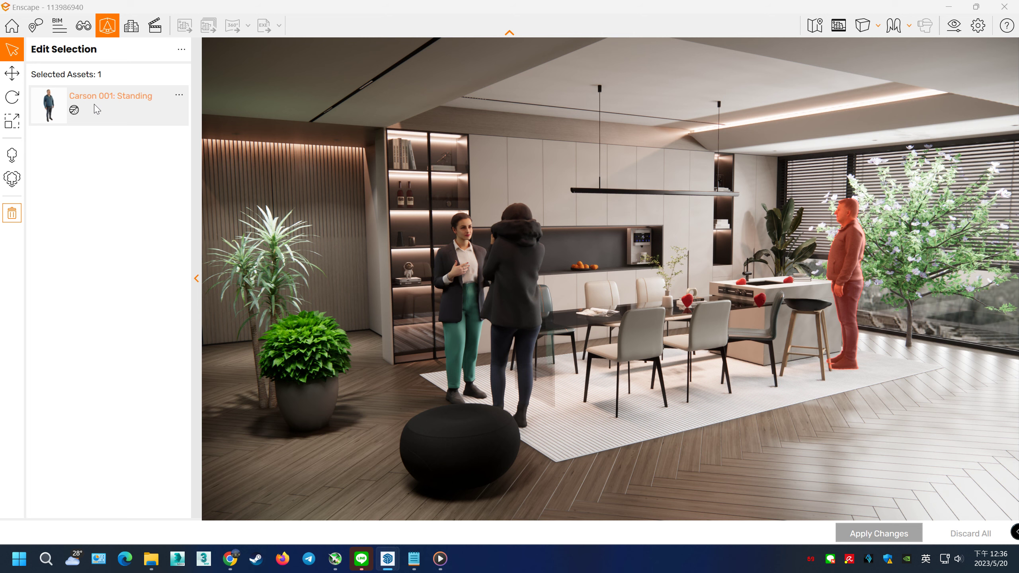
left_click(96, 109)
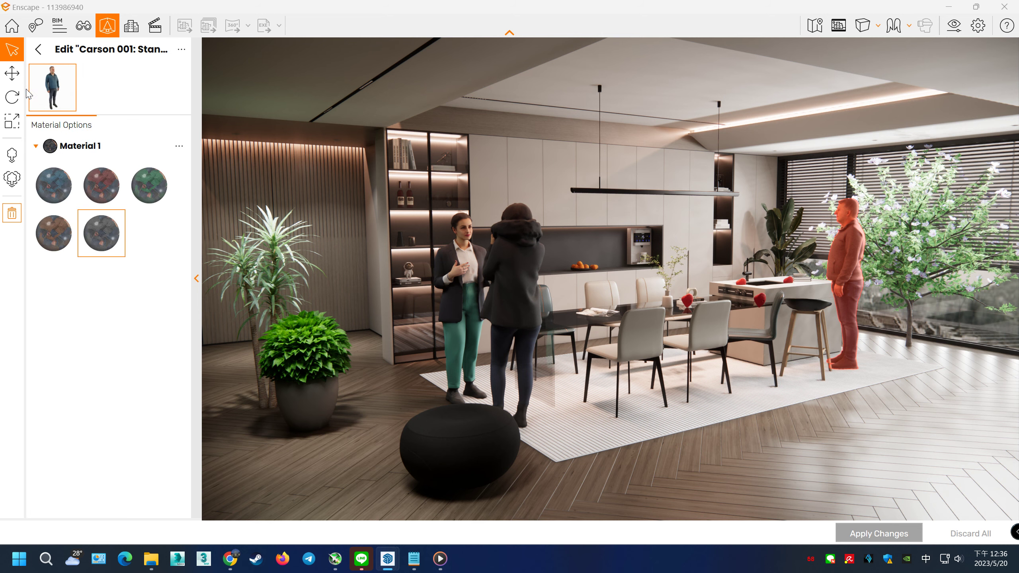
left_click(14, 80)
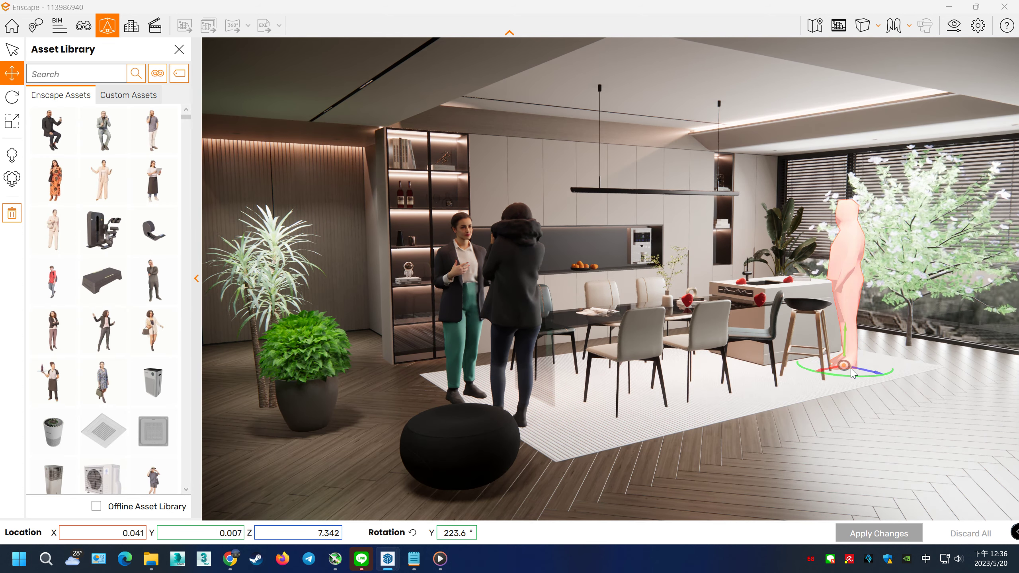
left_click_drag(863, 374, 900, 380)
mouse_move(840, 359)
left_mouse_down()
mouse_move(897, 375)
mouse_move(857, 357)
left_mouse_up()
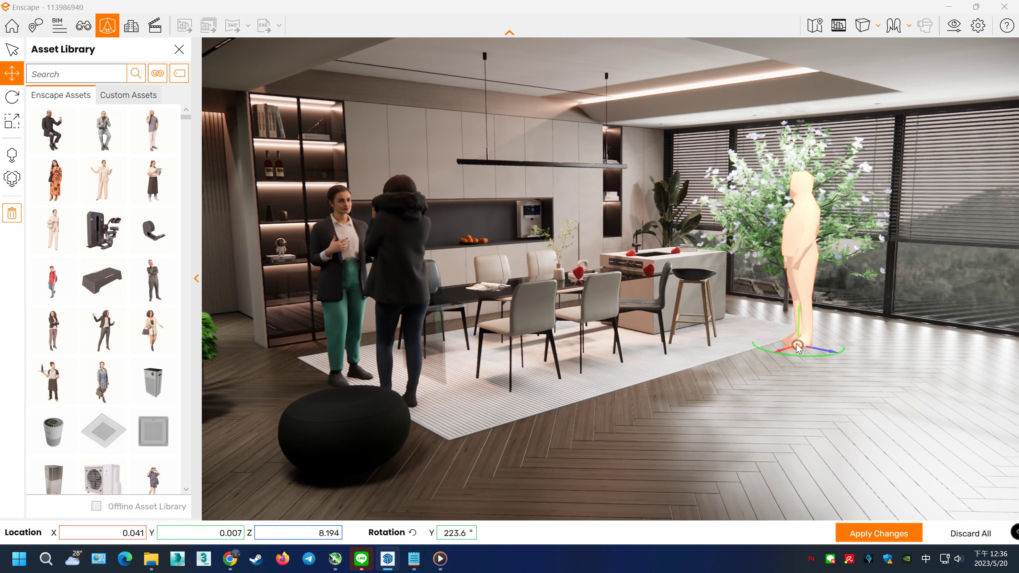
mouse_move(796, 344)
left_mouse_down()
mouse_move(819, 356)
mouse_move(785, 347)
left_mouse_up()
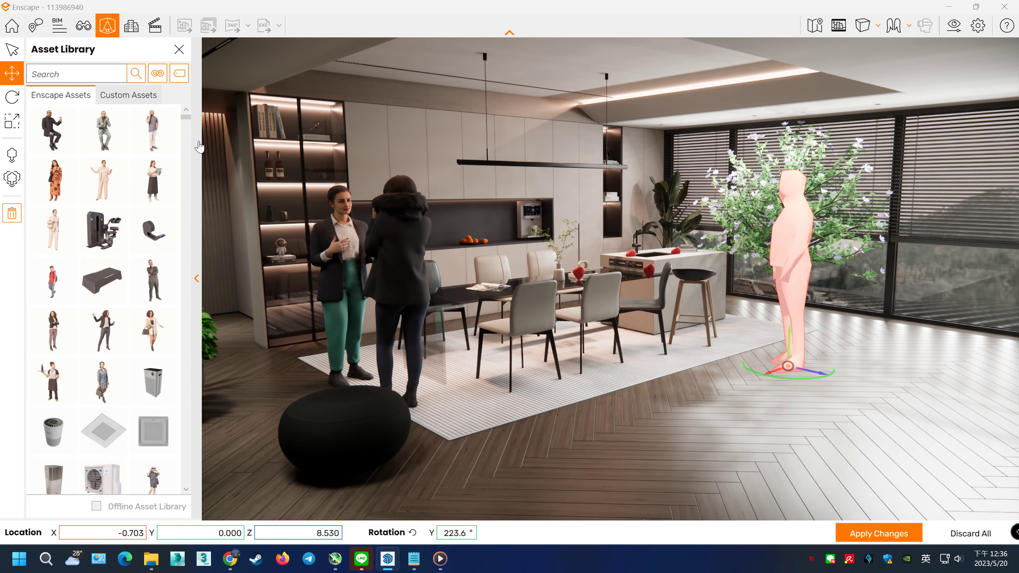
Discard all pending asset changes and box-select the two women and the pouf
left_click(15, 54)
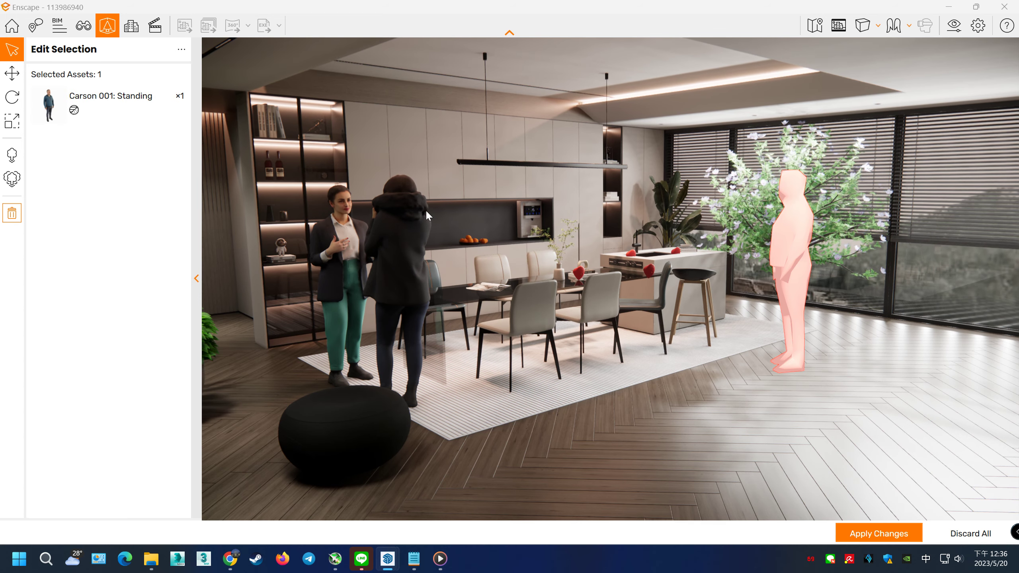
right_click_drag(368, 190, 520, 267)
left_click_drag(436, 245, 280, 122)
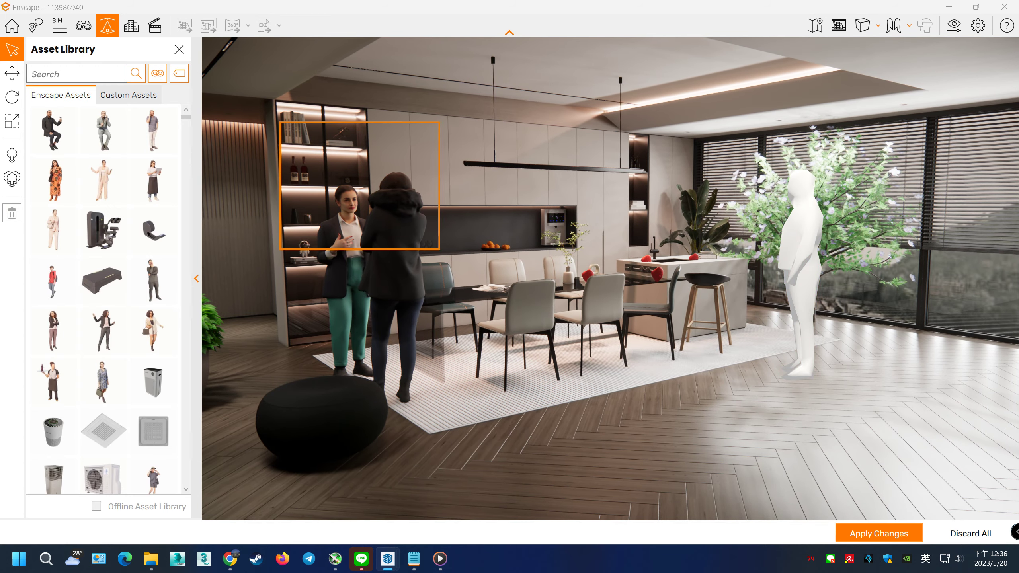
left_click_drag(435, 246, 903, 449)
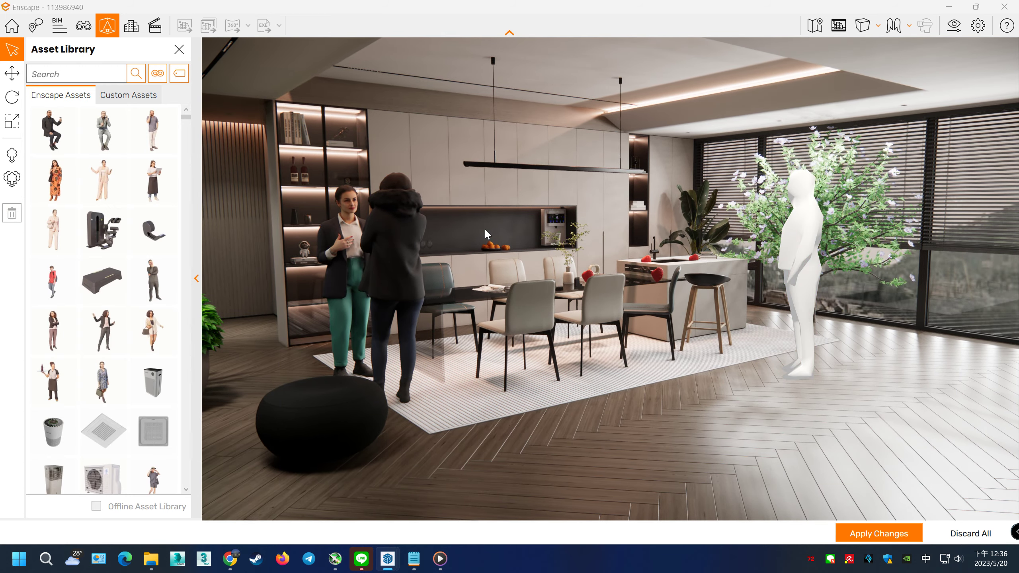
left_click(971, 534)
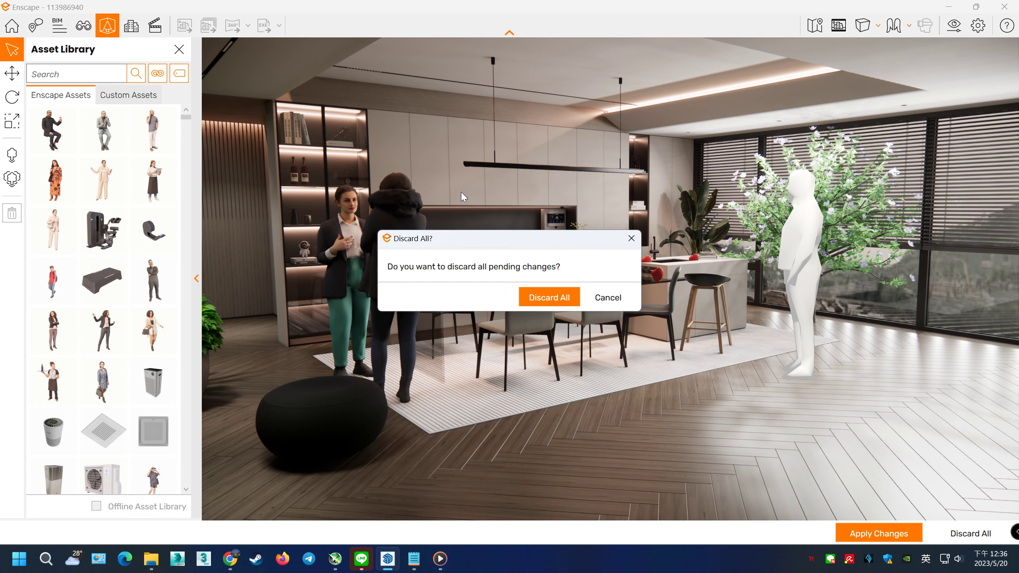
left_click(542, 298)
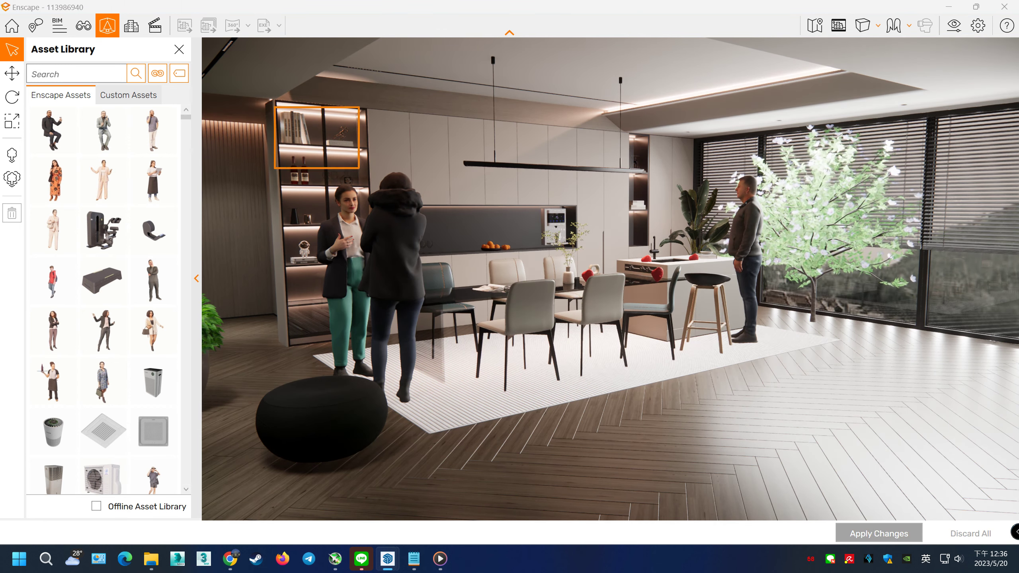
left_click_drag(274, 105, 909, 446)
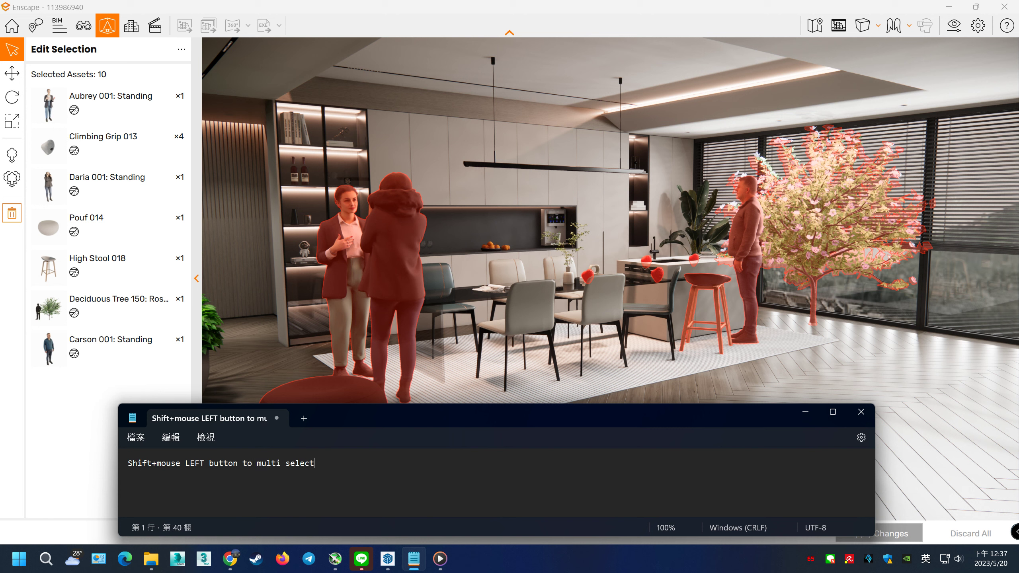
Minimize the Notepad tip and open a person asset's edit options from the selection
left_click(507, 288)
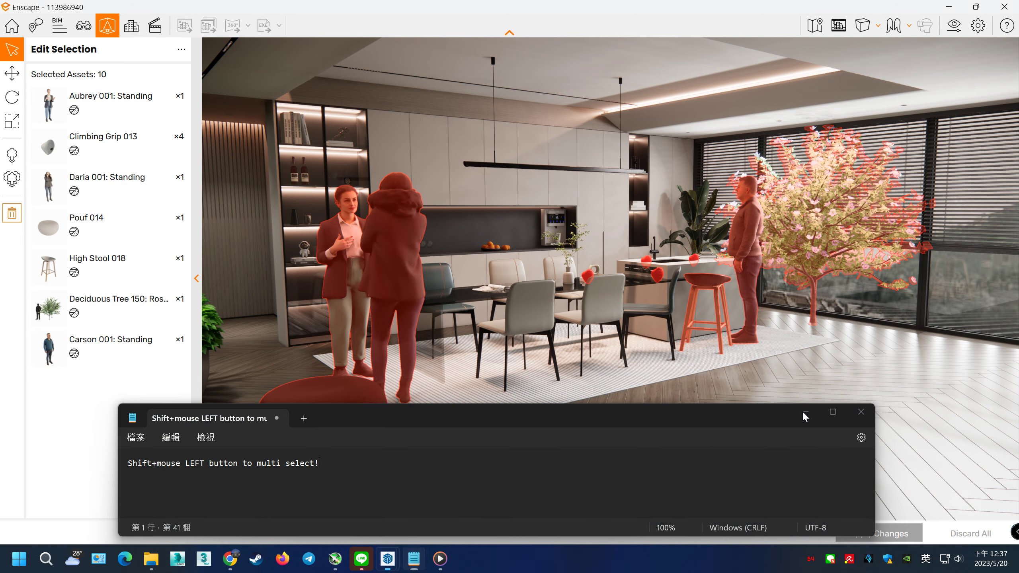
left_click(805, 416)
mouse_move(107, 104)
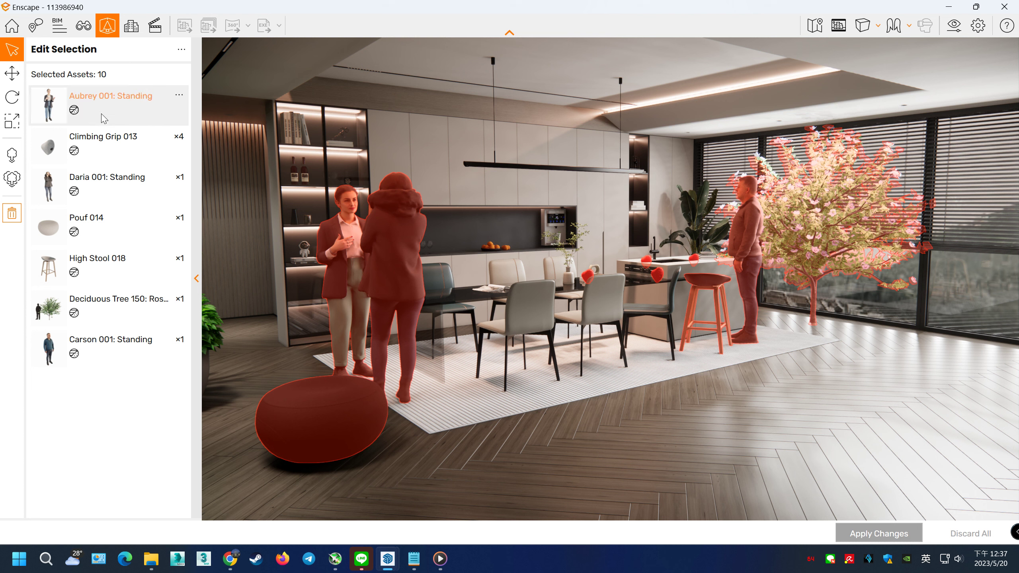
left_click(126, 116)
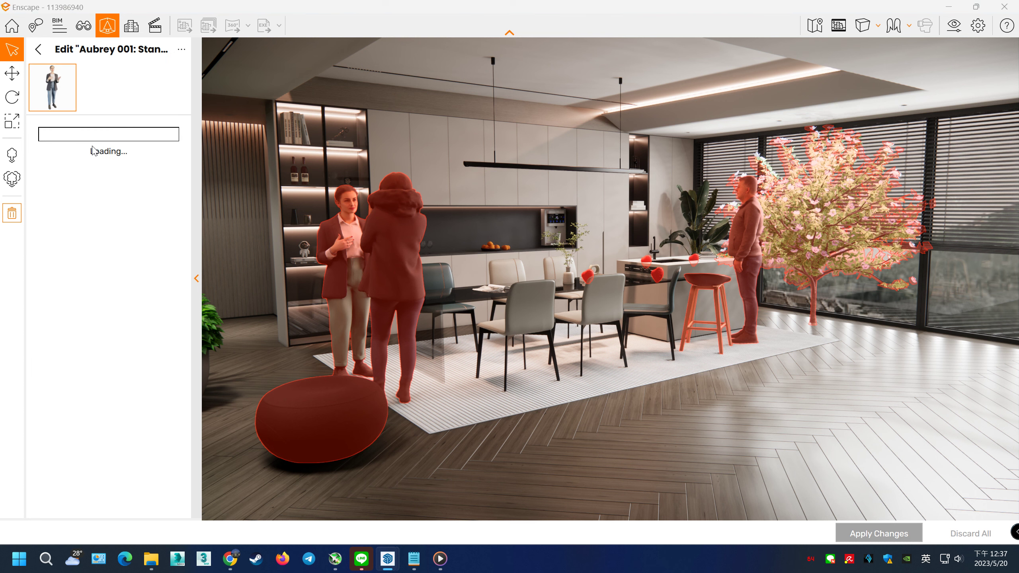
left_click(38, 49)
Switch the climbing grips to the Climbing Grip 014 variant and apply the pending changes
left_click(100, 136)
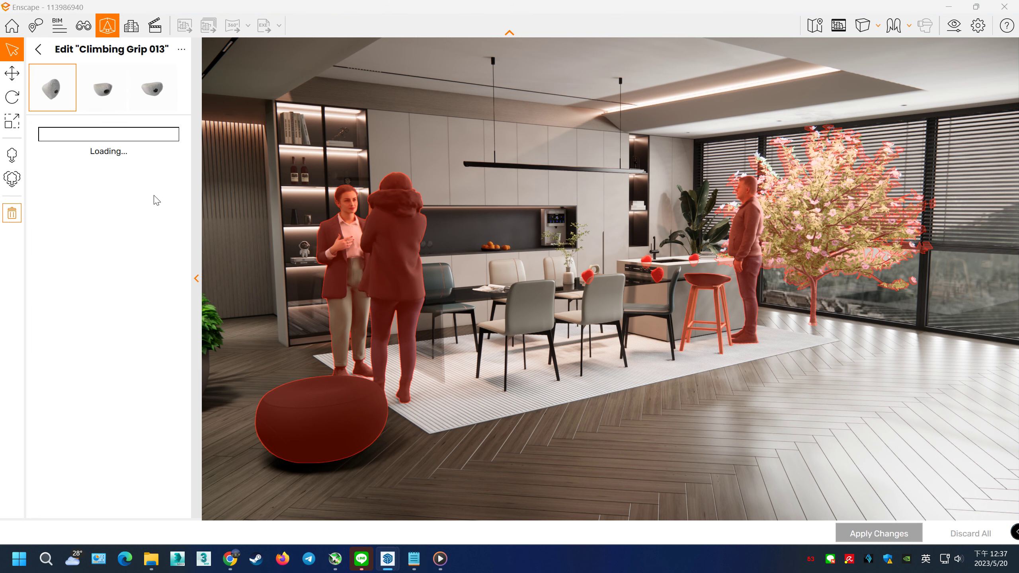
left_click(105, 92)
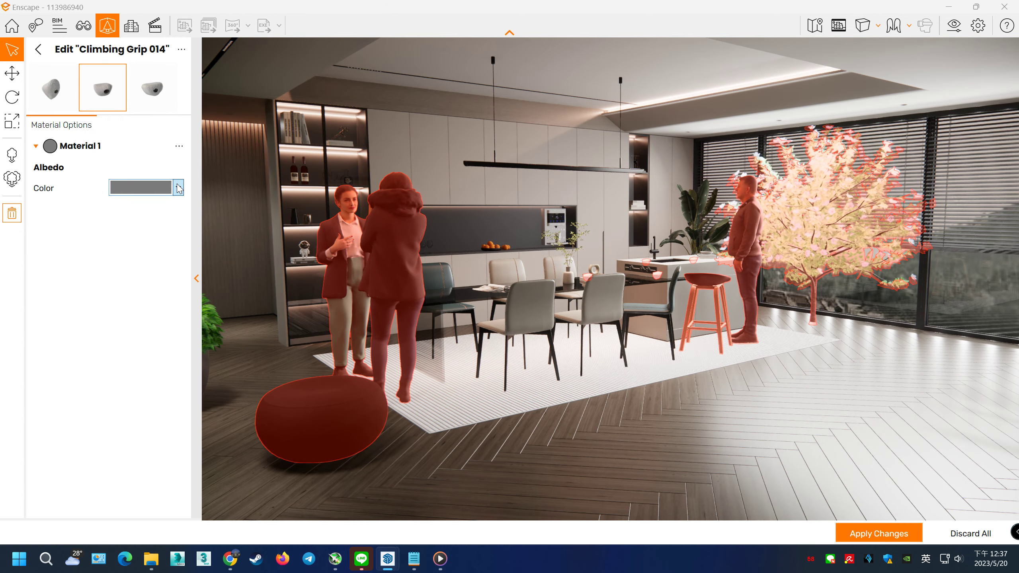
left_click(177, 187)
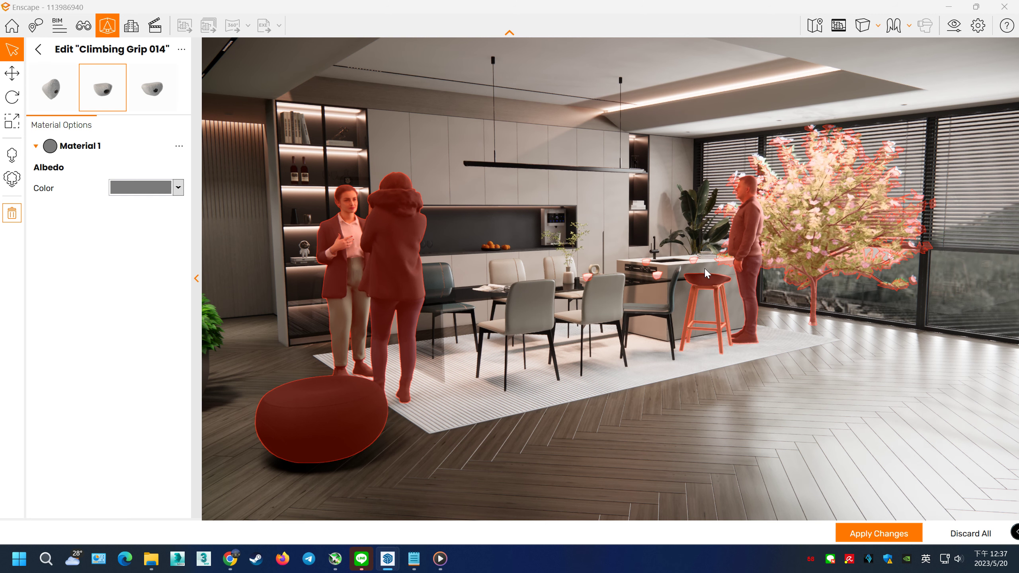
left_click(39, 49)
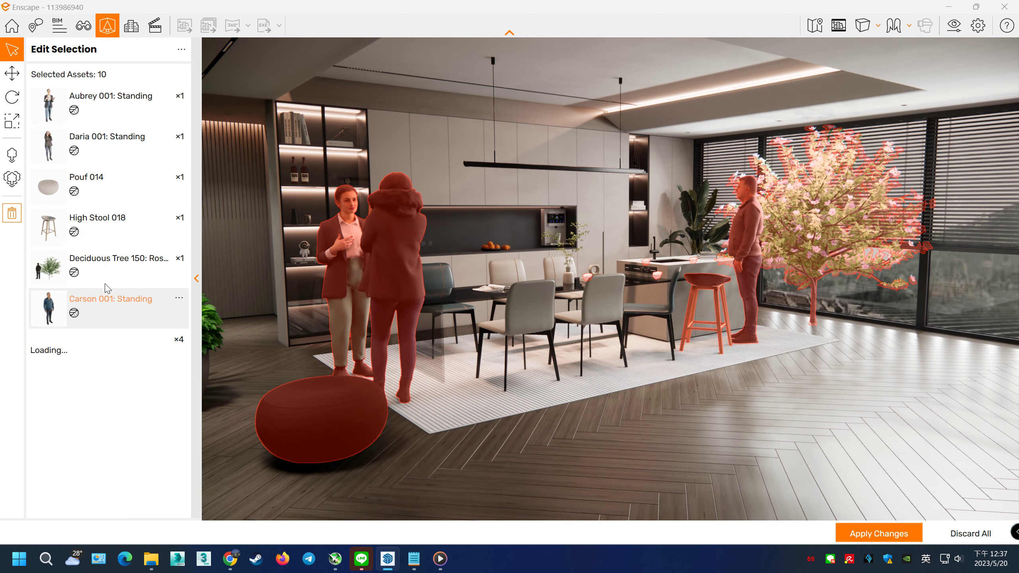
left_click(110, 303)
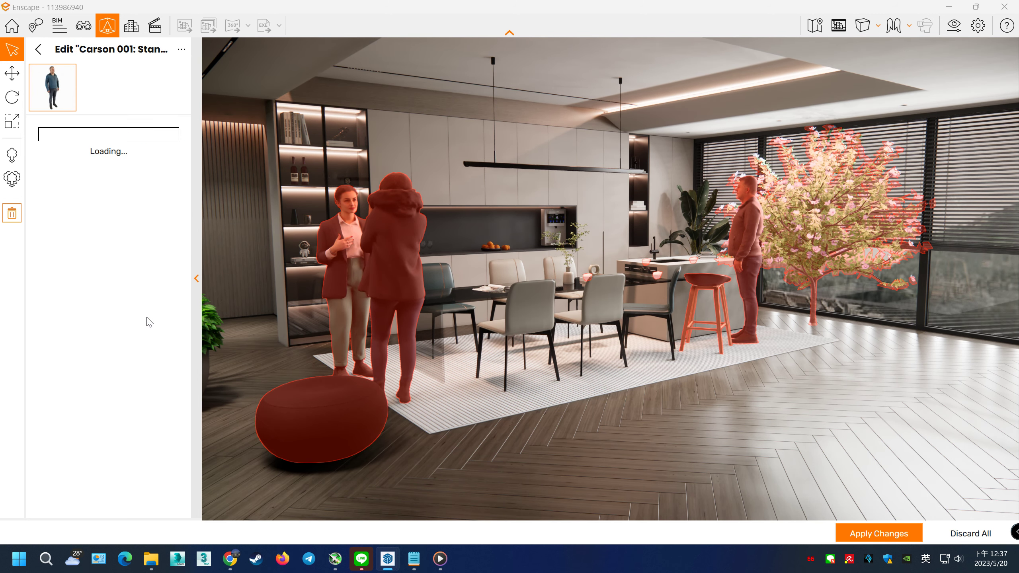
left_click(39, 49)
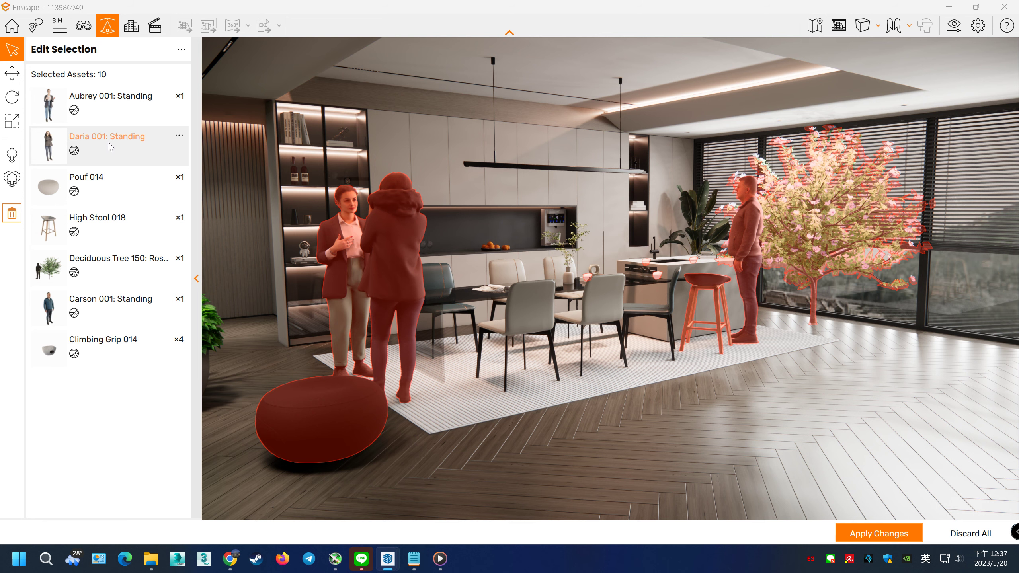
left_click(888, 528)
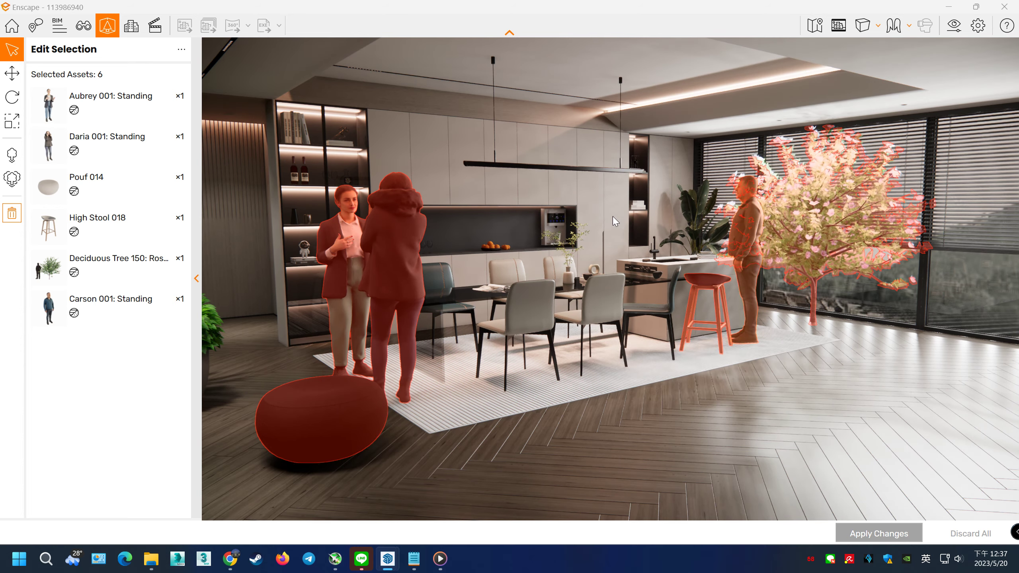
Try the right-click selection options on the two women in the scene
key("a")
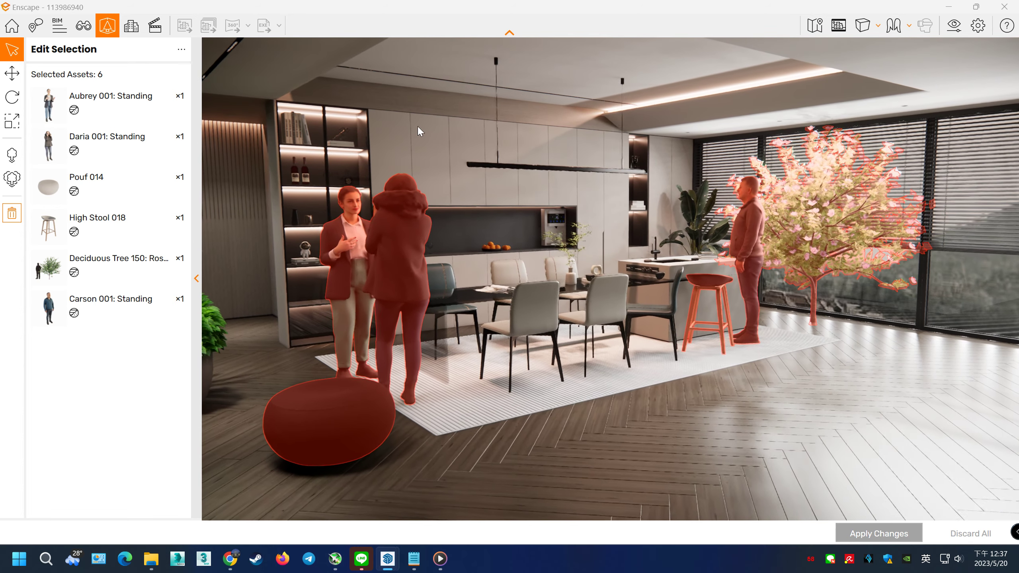
right_click(890, 456)
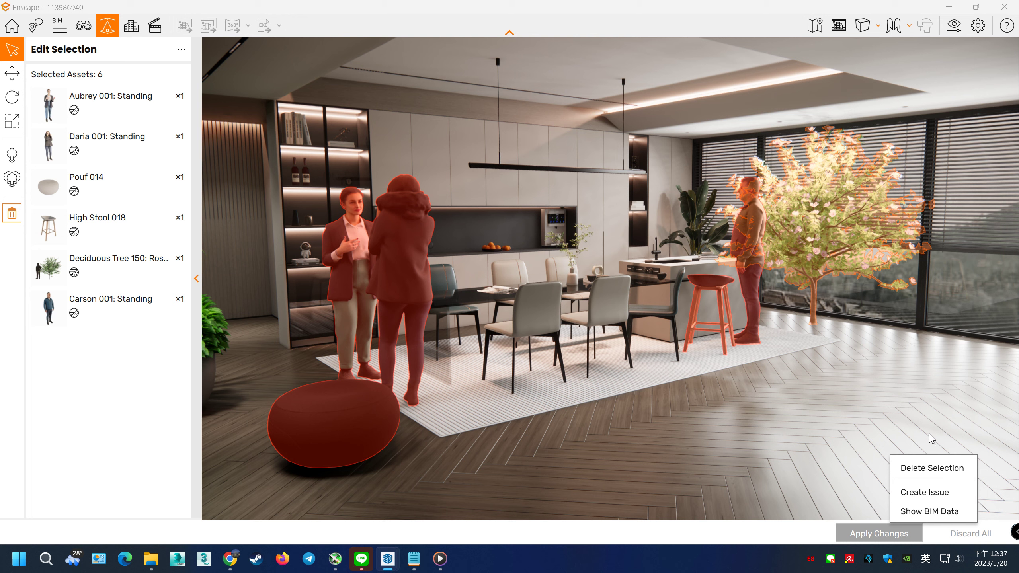
left_click(406, 222)
right_click(406, 221)
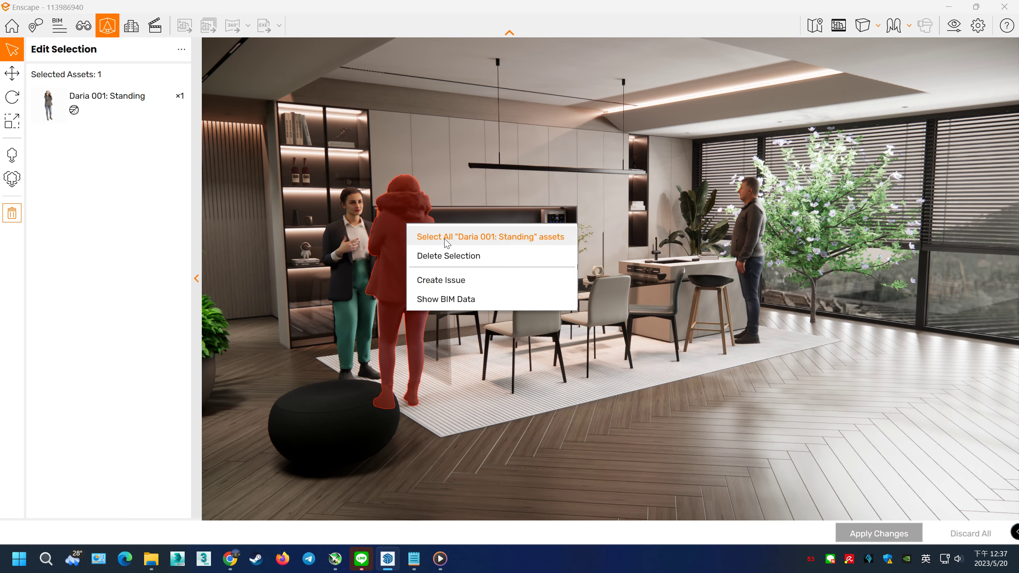
left_click(445, 238)
left_click(358, 232)
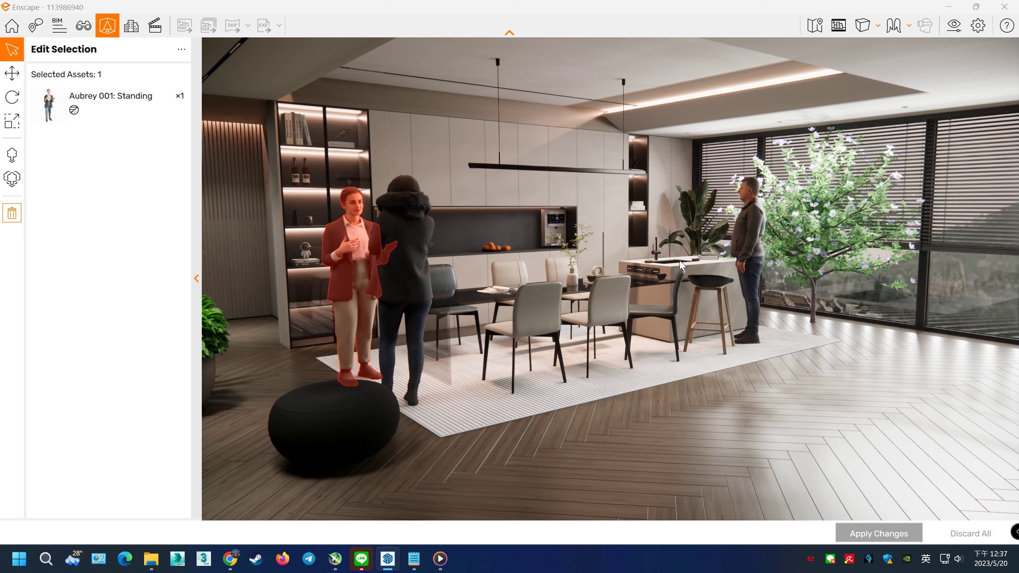
Select all four Climbing Grip 014 assets and the high stool by the island
left_click(649, 267)
right_click(650, 267)
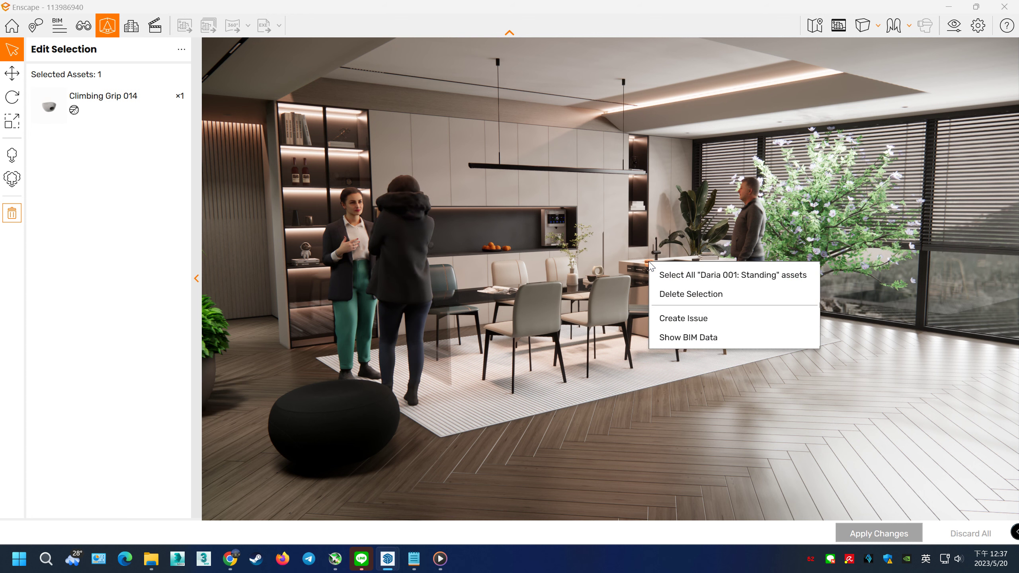
left_click(667, 277)
left_click(715, 289)
right_click(715, 289)
left_click(782, 302)
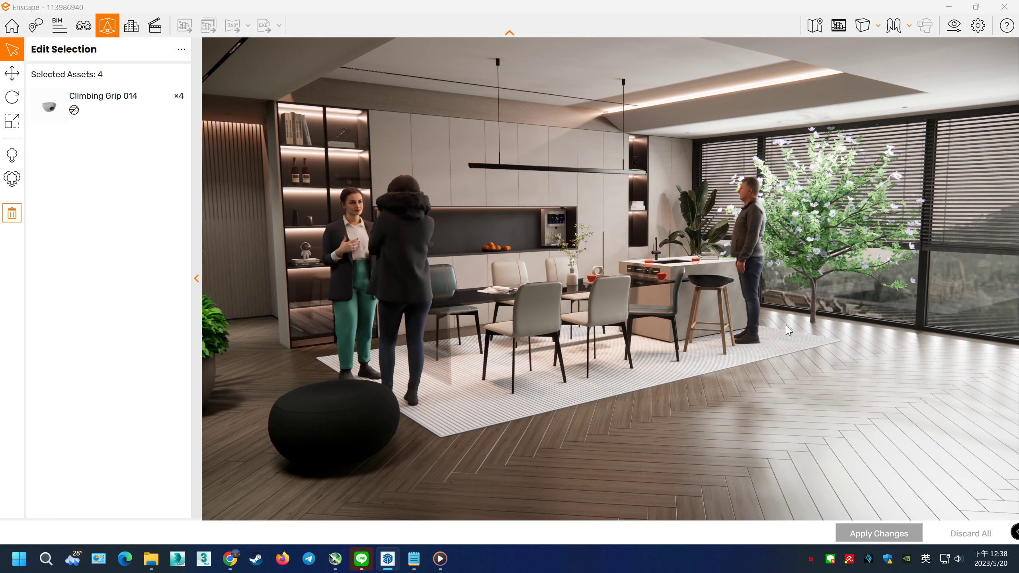
Switch to the Move tool, leave the high stool deselected, and bring SketchUp to the front
left_click(12, 104)
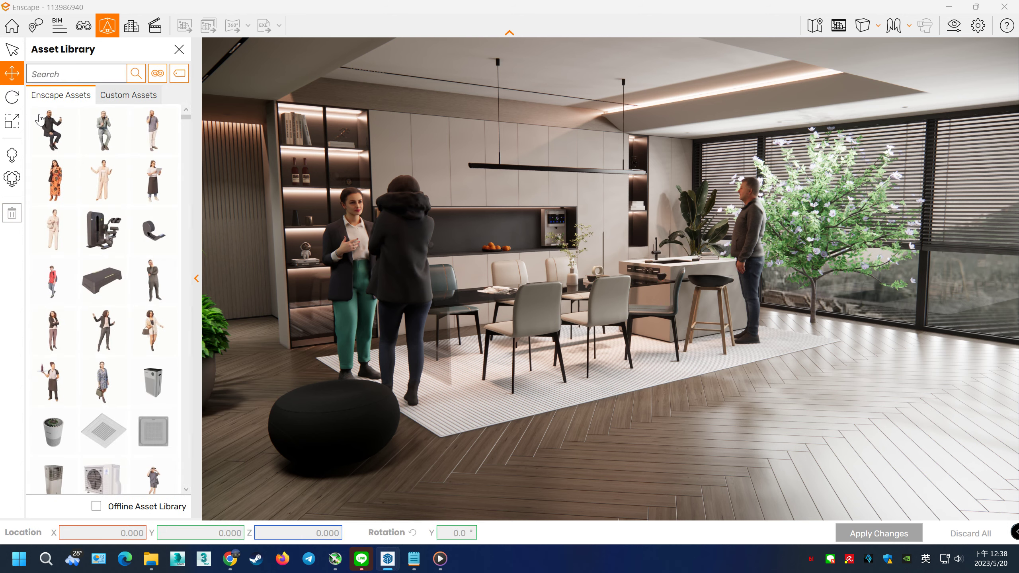
left_click(704, 280)
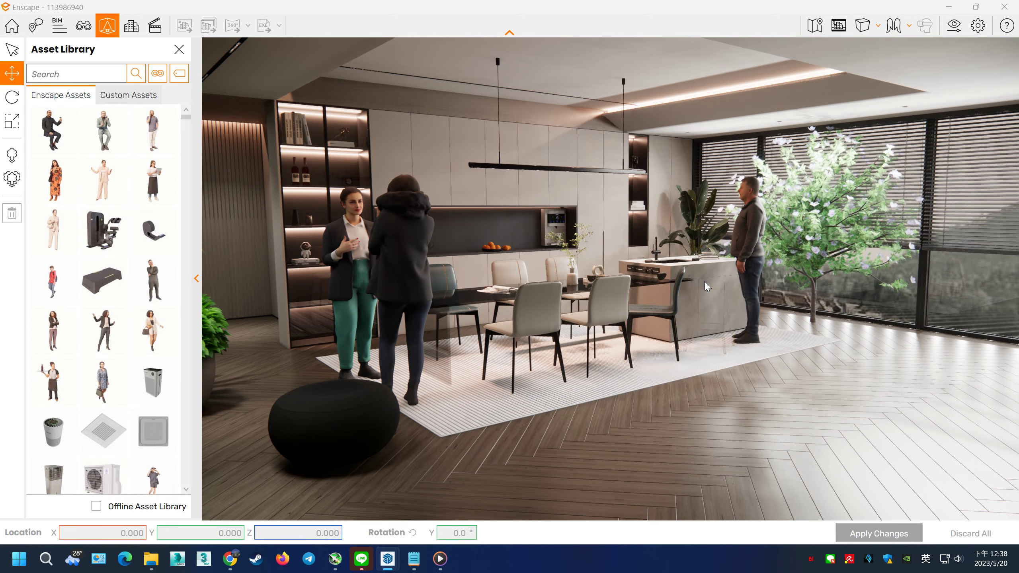
right_click(704, 282)
left_click(702, 279)
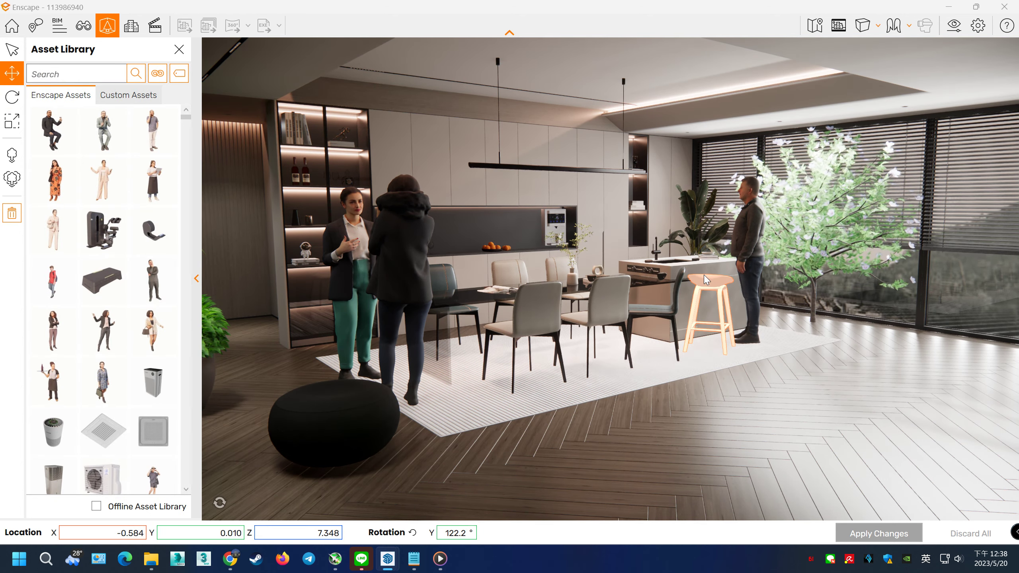
key("alt+Tab")
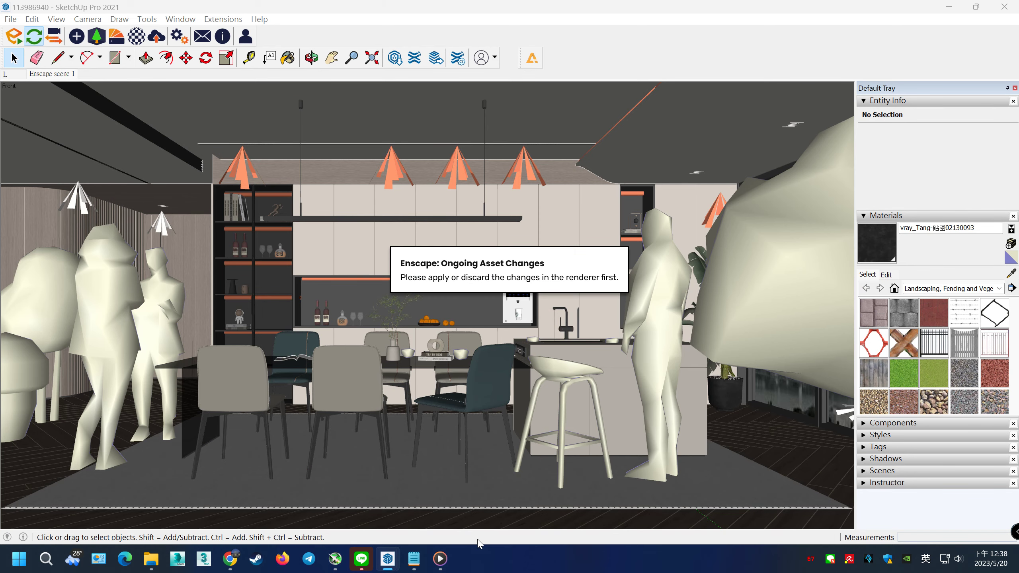